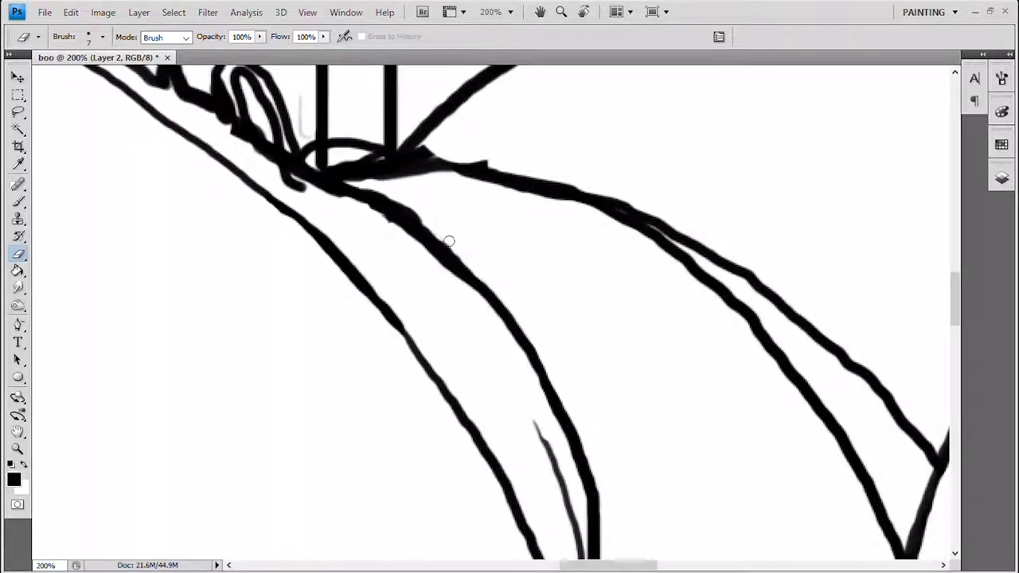
- Erase the rough edges and stray marks along the figure's back and waist outlines
{"action": "scroll", "coordinate": [693, 365], "scroll_direction": "up", "scroll_amount": 1}
{"action": "scroll", "coordinate": [694, 365], "scroll_direction": "left", "scroll_amount": 2}
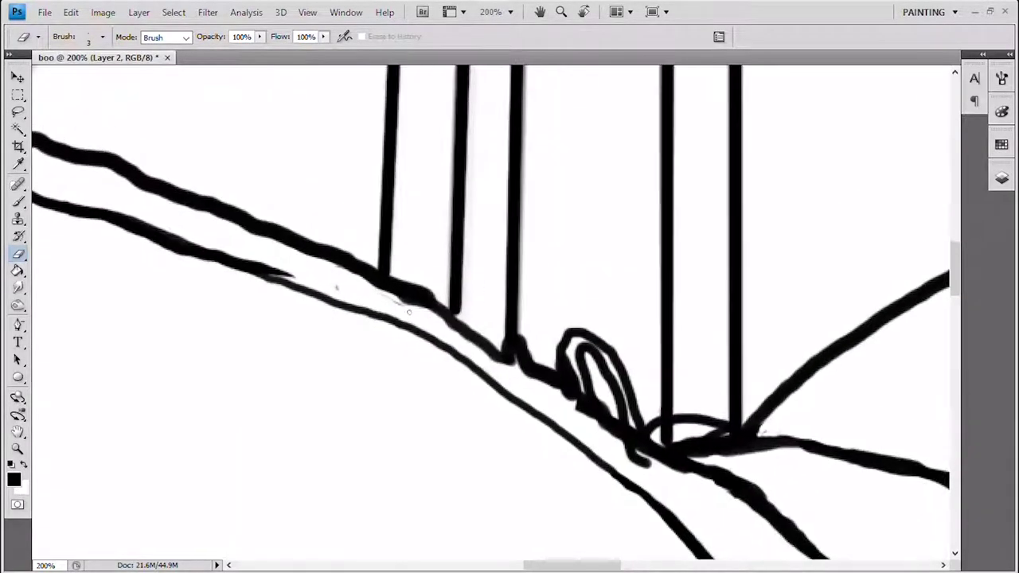
{"action": "scroll", "coordinate": [237, 251], "scroll_direction": "left", "scroll_amount": 7}
{"action": "scroll", "coordinate": [591, 364], "scroll_direction": "up", "scroll_amount": 4}
{"action": "scroll", "coordinate": [592, 364], "scroll_direction": "right", "scroll_amount": 2}
{"action": "key", "text": "ctrl+minus"}
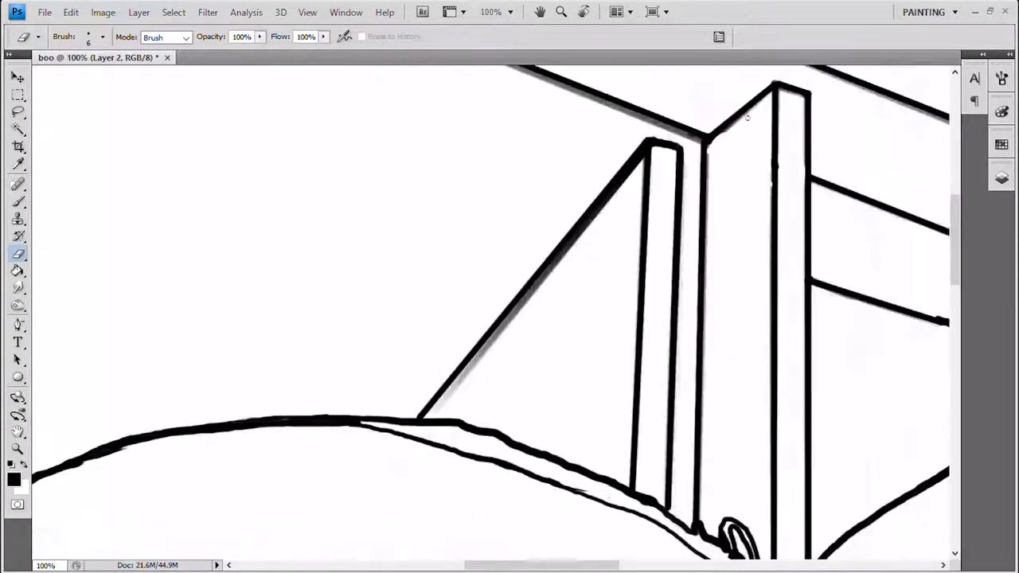
- Erase the gray fringe beside the diagonal background line above the hip, using an 8 px eraser
{"action": "scroll", "coordinate": [759, 107], "scroll_direction": "down", "scroll_amount": 1}
{"action": "scroll", "coordinate": [759, 107], "scroll_direction": "right", "scroll_amount": 2}
{"action": "key", "text": "b"}
{"action": "scroll", "coordinate": [615, 111], "scroll_direction": "left", "scroll_amount": 2}
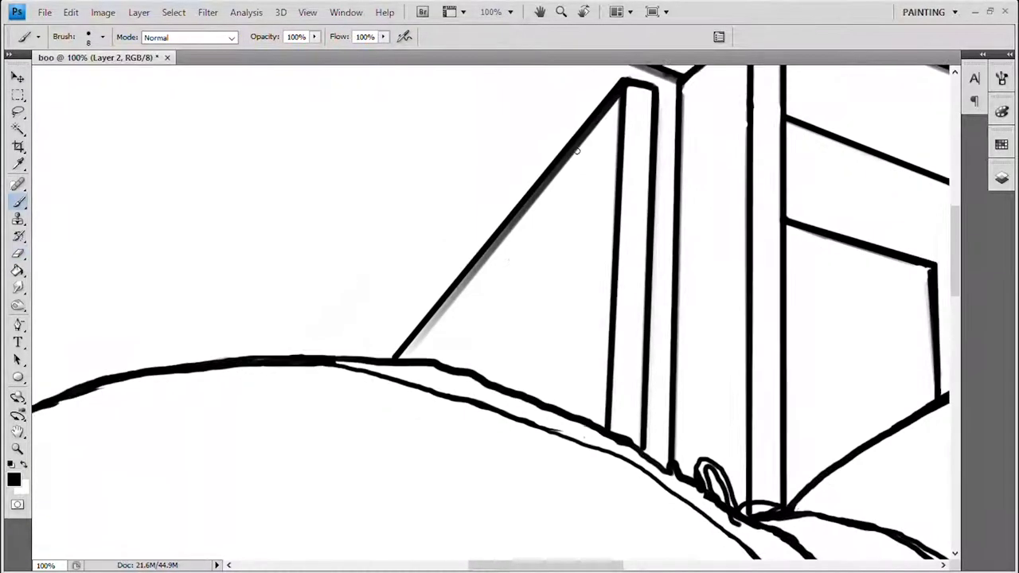
{"action": "key", "text": "e"}
{"action": "left_click_drag", "start_coordinate": [616, 111], "coordinate": [414, 344]}
{"action": "scroll", "coordinate": [460, 295], "scroll_direction": "up", "scroll_amount": 5}
{"action": "scroll", "coordinate": [359, 298], "scroll_direction": "left", "scroll_amount": 3}
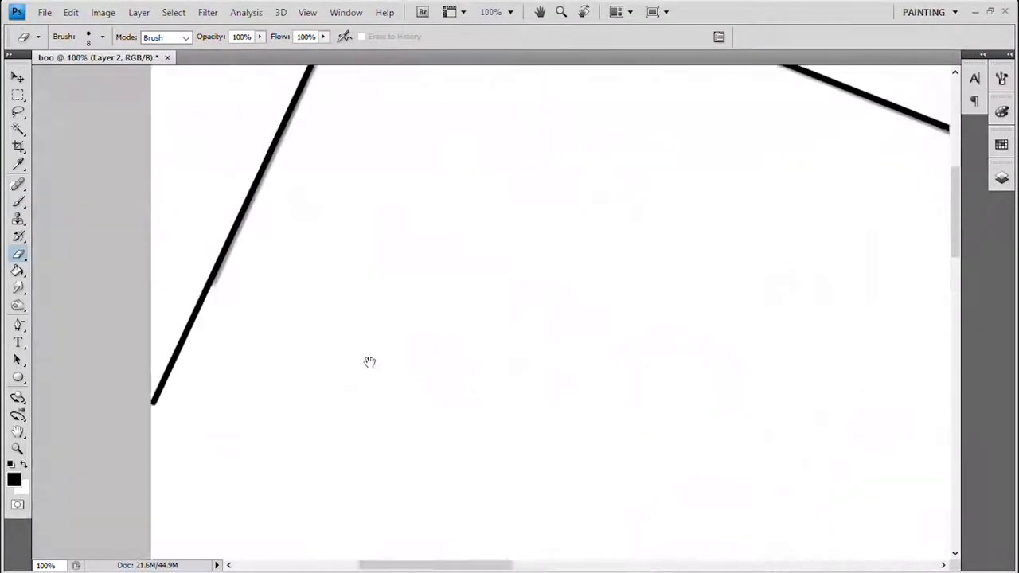
- Extend the leg, arm and slanted frame lines to the canvas's lower edge with a 15 px black brush
{"action": "key", "text": "ctrl+0"}
{"action": "scroll", "coordinate": [332, 401], "scroll_direction": "up", "scroll_amount": 2}
{"action": "key", "text": "b"}
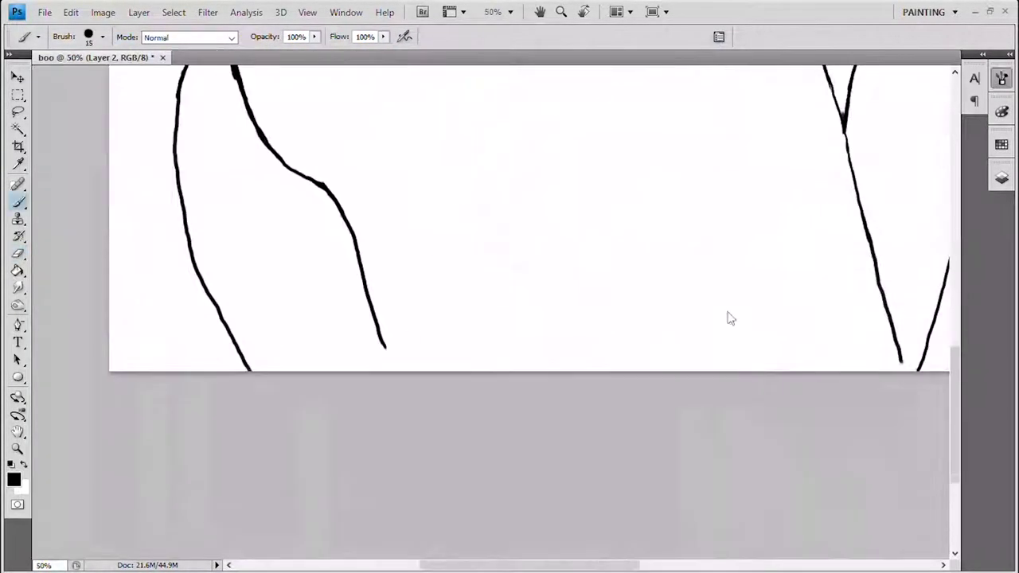
{"action": "left_click_drag", "start_coordinate": [381, 332], "coordinate": [398, 371]}
{"action": "scroll", "coordinate": [466, 205], "scroll_direction": "up", "scroll_amount": 2}
{"action": "scroll", "coordinate": [467, 204], "scroll_direction": "right", "scroll_amount": 2}
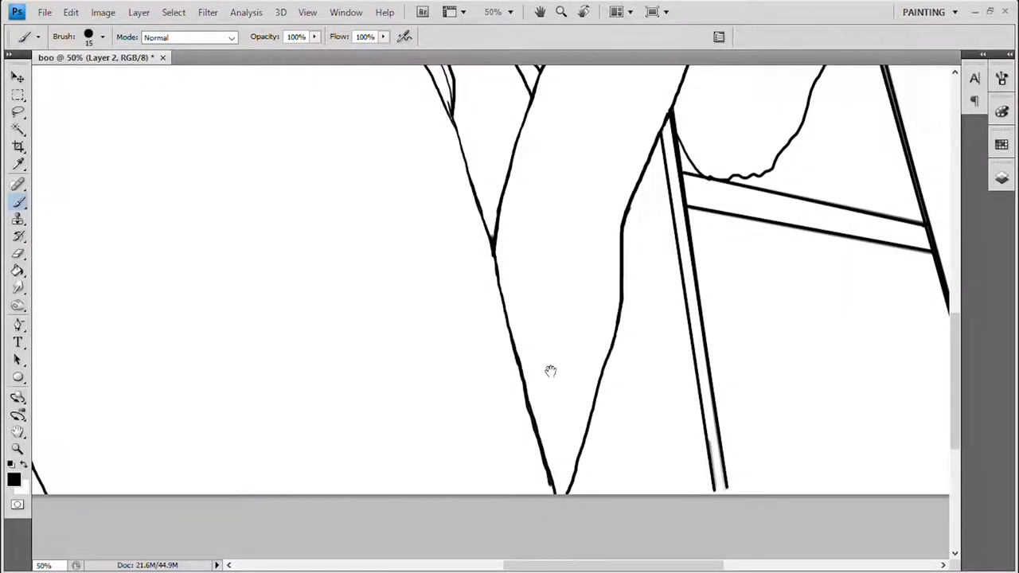
{"action": "scroll", "coordinate": [551, 317], "scroll_direction": "down", "scroll_amount": 2}
{"action": "scroll", "coordinate": [551, 317], "scroll_direction": "right", "scroll_amount": 2}
{"action": "scroll", "coordinate": [435, 348], "scroll_direction": "up", "scroll_amount": 2}
- Clean up the leftover line ends around the figure and the arm outline at the canvas's lower edge with the eraser
{"action": "scroll", "coordinate": [435, 348], "scroll_direction": "up", "scroll_amount": 2}
{"action": "scroll", "coordinate": [348, 172], "scroll_direction": "left", "scroll_amount": 4}
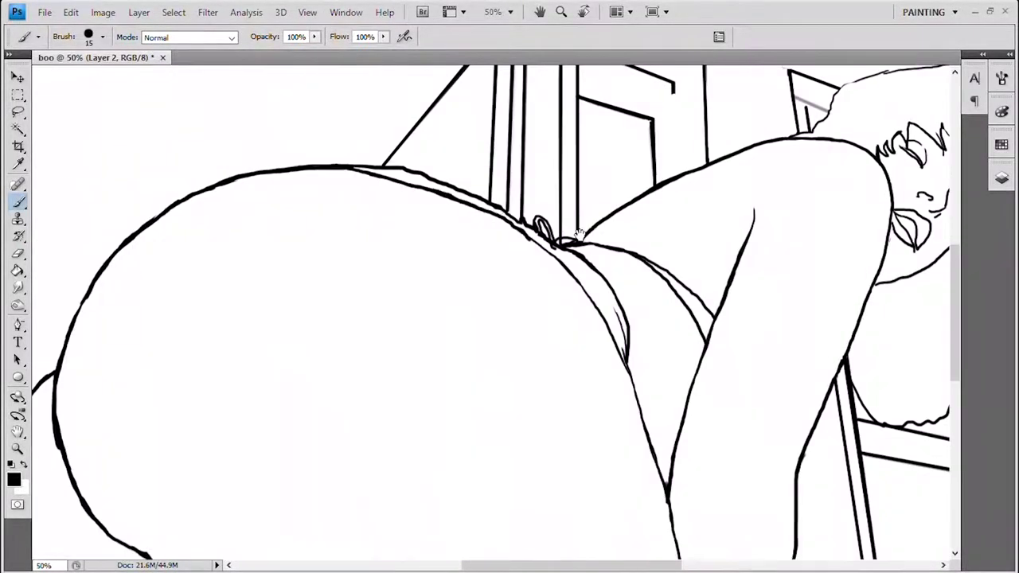
{"action": "scroll", "coordinate": [514, 213], "scroll_direction": "right", "scroll_amount": 2}
{"action": "key", "text": "e"}
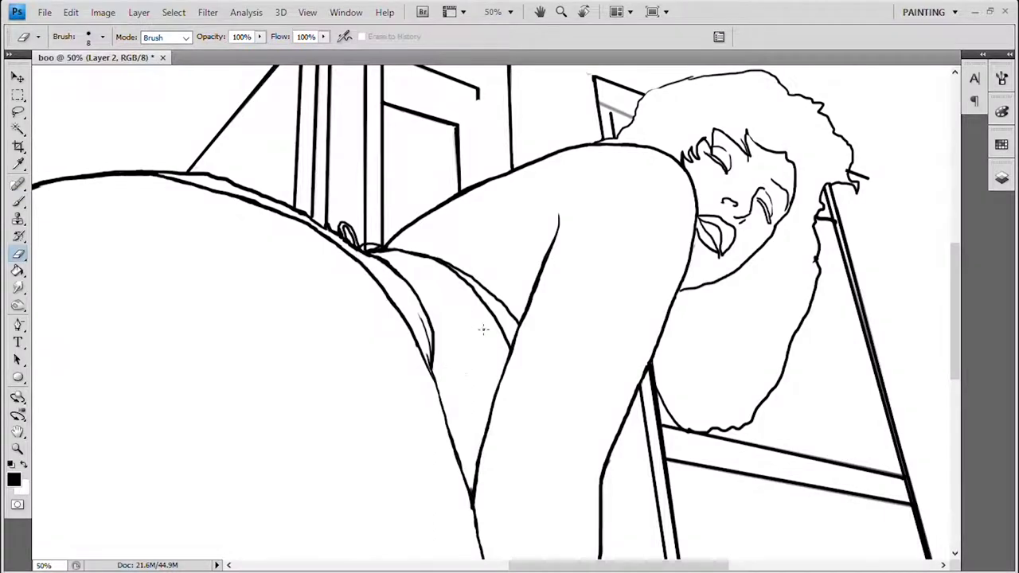
{"action": "scroll", "coordinate": [483, 329], "scroll_direction": "up", "scroll_amount": 2}
{"action": "scroll", "coordinate": [482, 329], "scroll_direction": "right", "scroll_amount": 2}
{"action": "scroll", "coordinate": [751, 353], "scroll_direction": "right", "scroll_amount": 1}
{"action": "scroll", "coordinate": [735, 341], "scroll_direction": "down", "scroll_amount": 5}
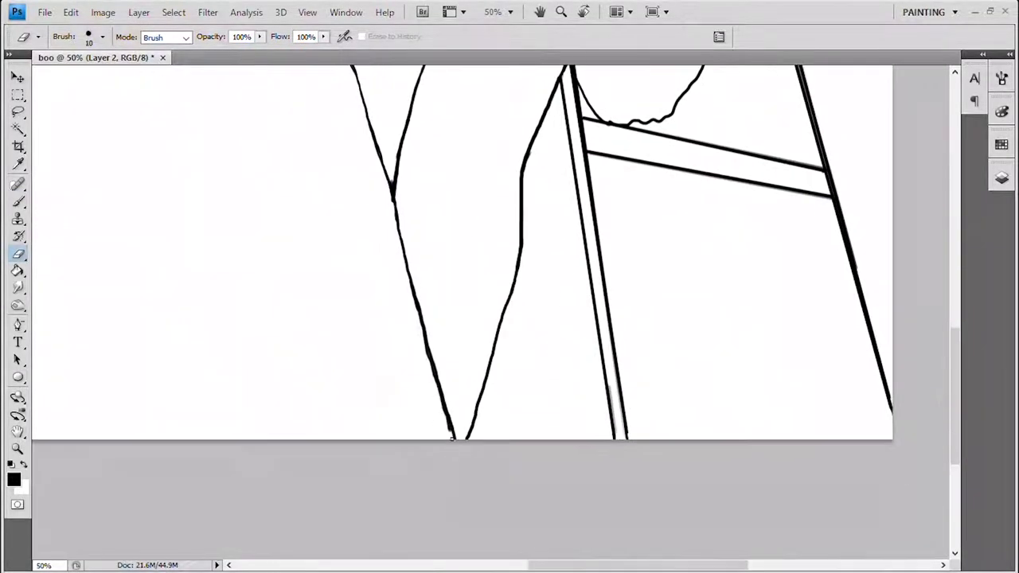
{"action": "scroll", "coordinate": [451, 437], "scroll_direction": "up", "scroll_amount": 5}
- Draw thin curved hair strands over the crown and fringe on Layer 4 with an 8 px black brush
{"action": "key", "text": "b"}
{"action": "scroll", "coordinate": [636, 155], "scroll_direction": "right", "scroll_amount": 1}
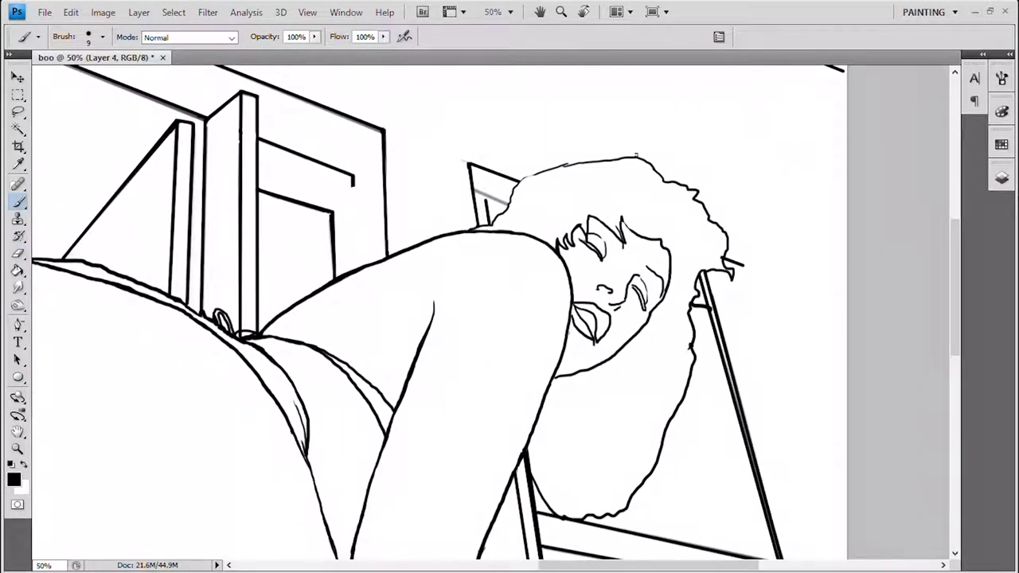
{"action": "left_click_drag", "start_coordinate": [593, 159], "coordinate": [563, 239]}
{"action": "left_click_drag", "start_coordinate": [597, 179], "coordinate": [605, 257]}
{"action": "mouse_move", "coordinate": [574, 159]}
{"action": "left_mouse_down"}
{"action": "mouse_move", "coordinate": [532, 235]}
{"action": "mouse_move", "coordinate": [506, 227]}
{"action": "left_mouse_up"}
{"action": "left_click_drag", "start_coordinate": [684, 235], "coordinate": [673, 163]}
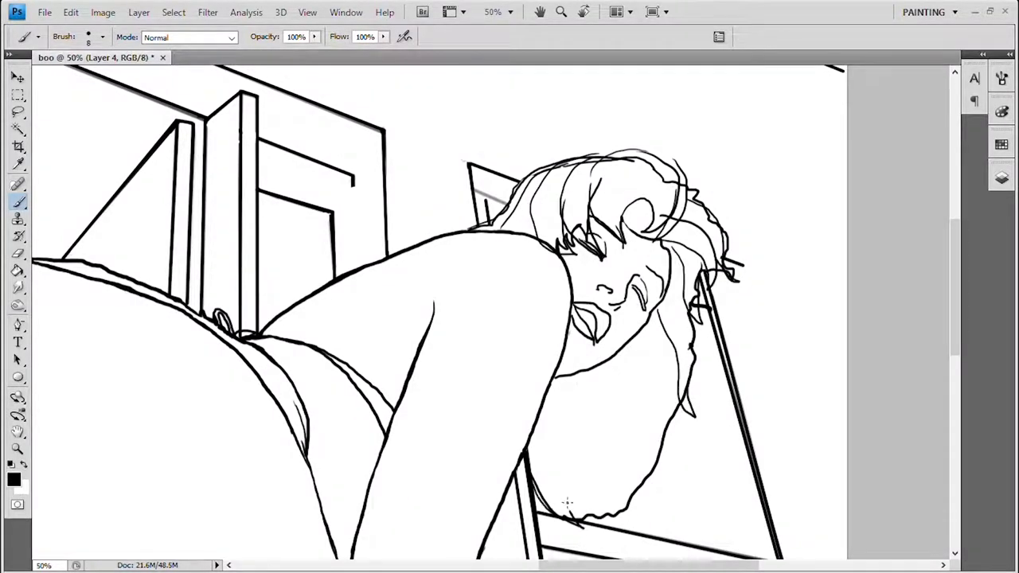
- Draw long wavy hair strands hanging below and beside the face on Layer 4
{"action": "left_click_drag", "start_coordinate": [557, 384], "coordinate": [585, 522]}
{"action": "left_click_drag", "start_coordinate": [601, 373], "coordinate": [637, 529]}
{"action": "left_click_drag", "start_coordinate": [637, 382], "coordinate": [633, 543]}
{"action": "left_click_drag", "start_coordinate": [672, 318], "coordinate": [694, 442]}
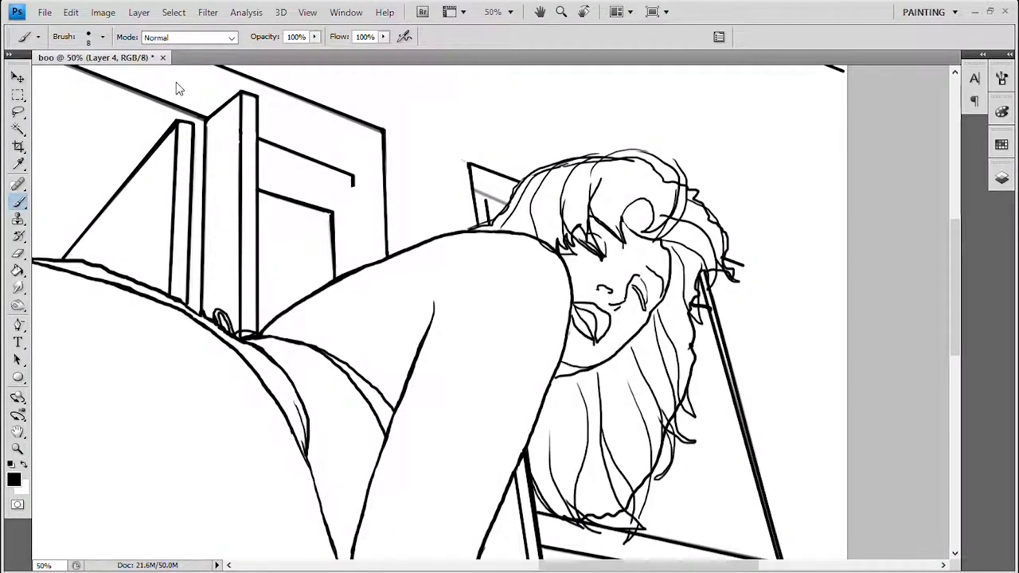
- Erase the old hair outline around the head on Layer 2
{"action": "key", "text": "e"}
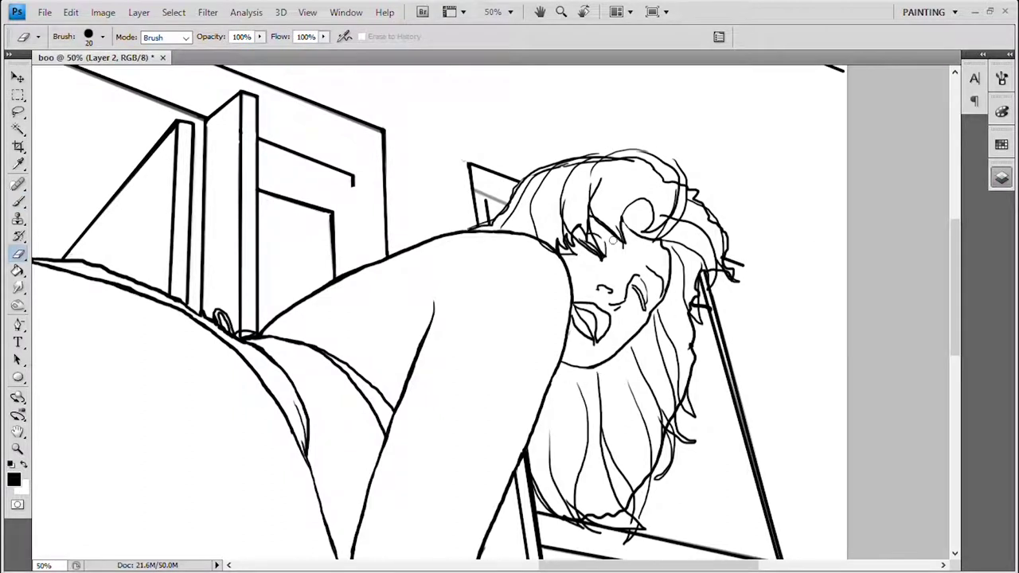
{"action": "left_click_drag", "start_coordinate": [606, 172], "coordinate": [538, 167]}
{"action": "left_click_drag", "start_coordinate": [717, 278], "coordinate": [736, 252]}
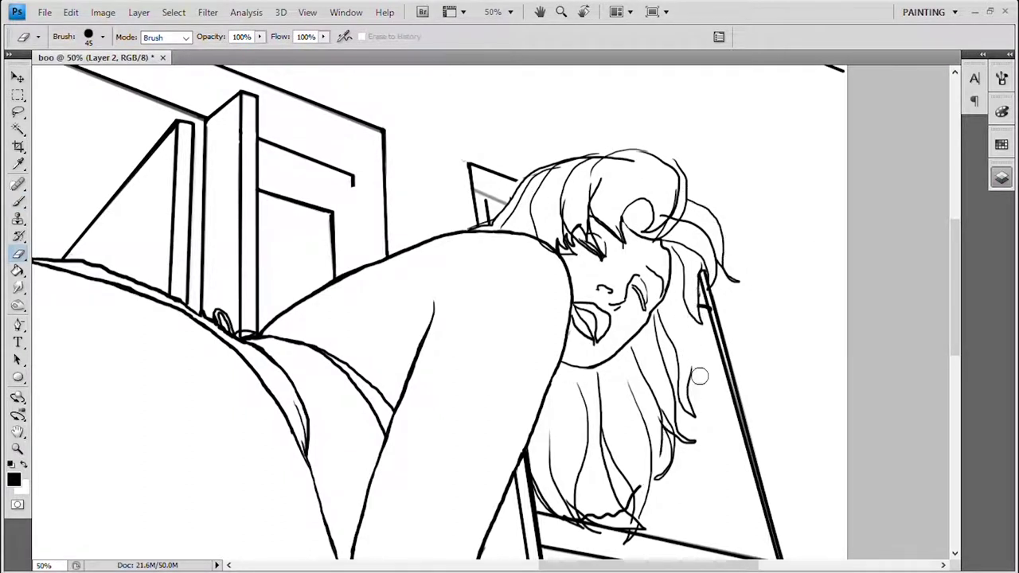
- Add thin curling strands to the outer and lower ends of the hair on Layer 2 with an 8 px brush
{"action": "key", "text": "b"}
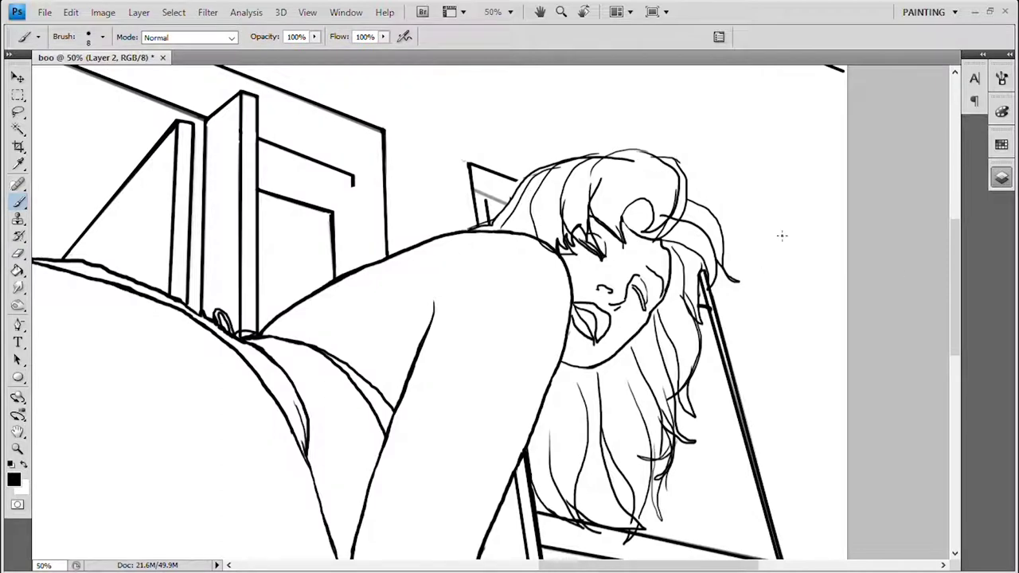
{"action": "key", "text": "ctrl+minus"}
{"action": "key", "text": "ctrl+minus"}
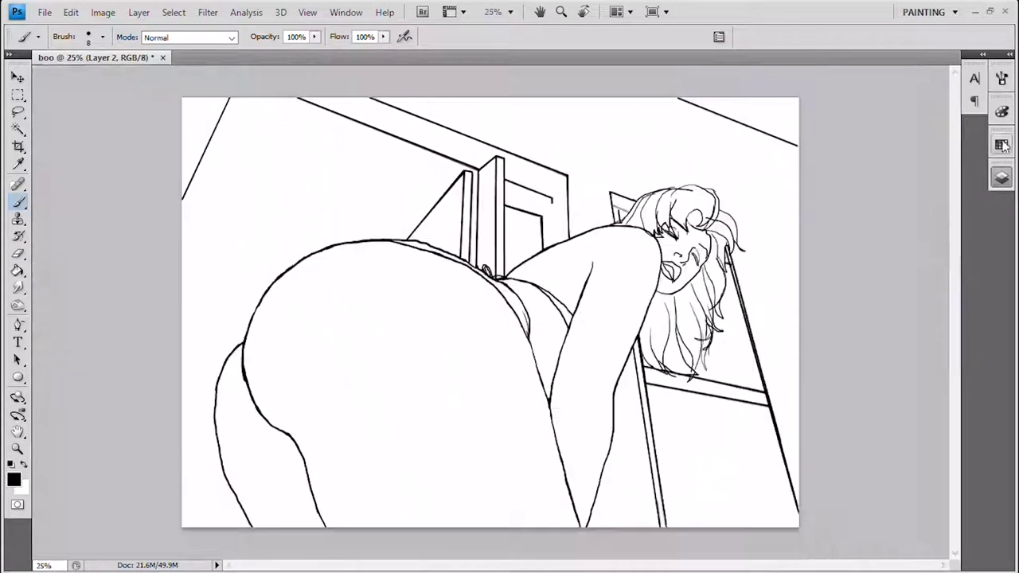
- Paint skin tone, cyan, green, brown and red palette swatches beside the figure with a 45 px brush at 30% opacity
{"action": "key", "text": "i"}
{"action": "key", "text": "b"}
{"action": "left_click_drag", "start_coordinate": [209, 333], "coordinate": [215, 336]}
{"action": "left_click", "coordinate": [222, 305]}
{"action": "left_click", "coordinate": [859, 158], "text": "alt"}
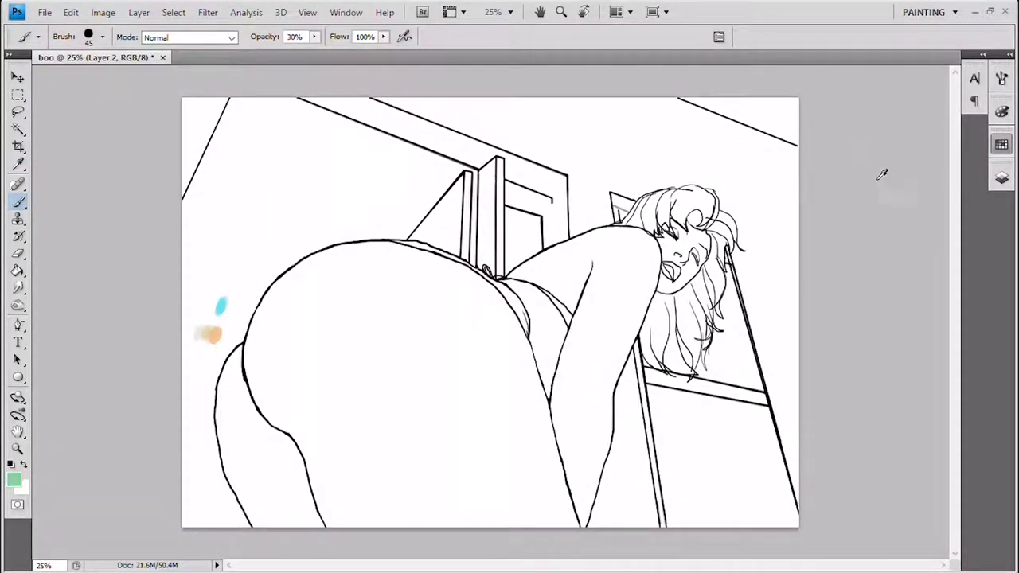
{"action": "left_click_drag", "start_coordinate": [244, 265], "coordinate": [226, 272]}
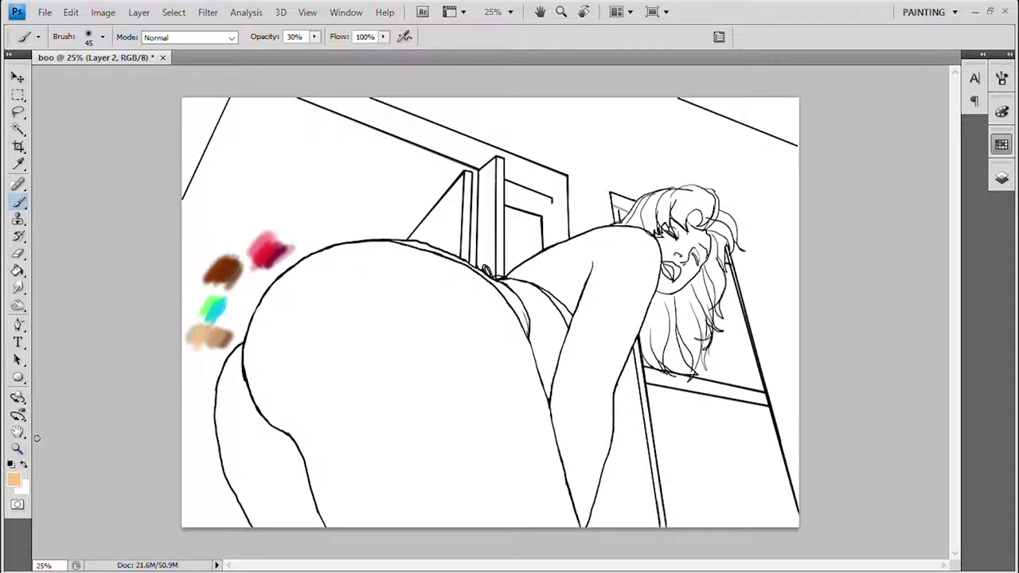
- Lasso the painted color swatches, shift them slightly and deselect them
{"action": "key", "text": "l"}
{"action": "left_click_drag", "start_coordinate": [311, 221], "coordinate": [302, 254]}
{"action": "key", "text": "ctrl+d"}
- Select the figure's body, arm and face areas with the Magic Wand and refine the selection with the Lasso
{"action": "key", "text": "b"}
{"action": "key", "text": "w"}
{"action": "left_click", "coordinate": [417, 353]}
{"action": "left_click", "coordinate": [558, 358], "text": "shift"}
{"action": "key", "text": "l"}
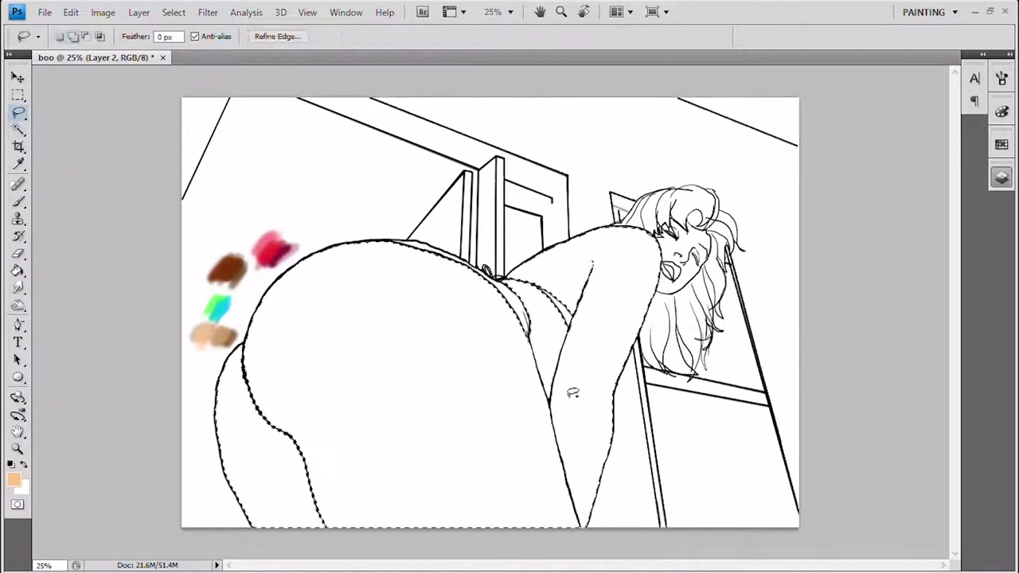
{"action": "scroll", "coordinate": [717, 253], "scroll_direction": "up", "scroll_amount": 3}
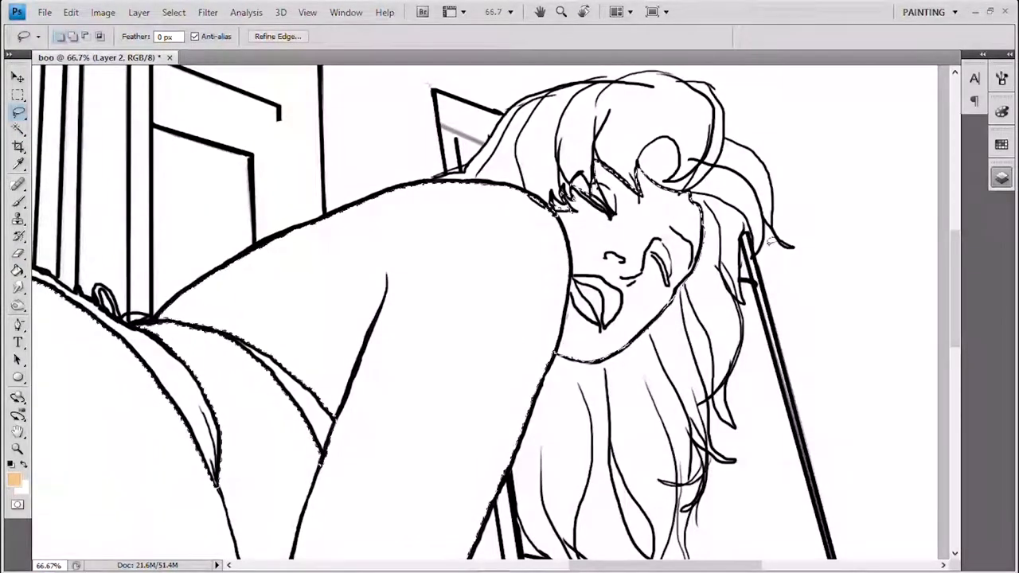
{"action": "left_click_drag", "start_coordinate": [781, 326], "coordinate": [866, 241]}
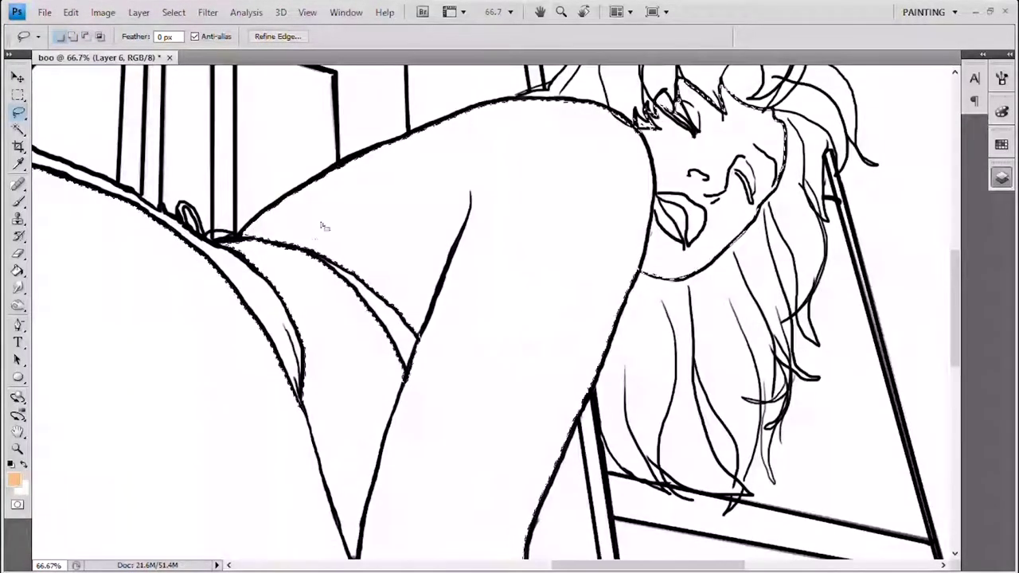
- Fill the selected skin areas with light orange on a new layer, using an enlarged brush at 100% opacity
{"action": "key", "text": "ctrl+shift+alt+n"}
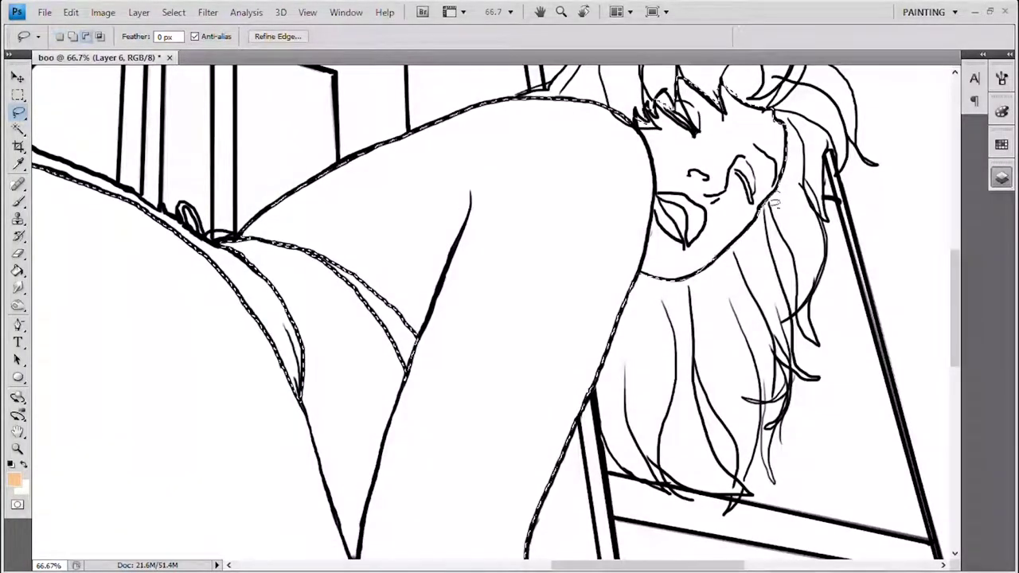
{"action": "key", "text": "ctrl+minus"}
{"action": "key", "text": "ctrl+minus"}
{"action": "key", "text": "ctrl+minus"}
{"action": "key", "text": "b"}
{"action": "mouse_move", "coordinate": [653, 239]}
{"action": "left_mouse_down"}
{"action": "mouse_move", "coordinate": [558, 493]}
{"action": "mouse_move", "coordinate": [364, 443]}
{"action": "mouse_move", "coordinate": [323, 360]}
{"action": "mouse_move", "coordinate": [263, 446]}
{"action": "mouse_move", "coordinate": [637, 238]}
{"action": "mouse_move", "coordinate": [477, 444]}
{"action": "mouse_move", "coordinate": [597, 498]}
{"action": "mouse_move", "coordinate": [263, 398]}
{"action": "mouse_move", "coordinate": [489, 387]}
{"action": "left_mouse_up"}
{"action": "key", "text": "0"}
{"action": "key", "text": "bracketright"}
{"action": "key", "text": "bracketright"}
{"action": "key", "text": "bracketright"}
{"action": "key", "text": "bracketright"}
- Select the bikini bands and paint them on a new layer with cyan sampled from the palette swatch
{"action": "key", "text": "w"}
{"action": "left_click", "coordinate": [564, 355]}
{"action": "key", "text": "ctrl+shift+alt+n"}
{"action": "key", "text": "b"}
{"action": "left_click", "coordinate": [214, 307], "text": "alt"}
{"action": "mouse_move", "coordinate": [478, 278]}
{"action": "left_mouse_down"}
{"action": "mouse_move", "coordinate": [597, 414]}
{"action": "mouse_move", "coordinate": [528, 387]}
{"action": "left_mouse_up"}
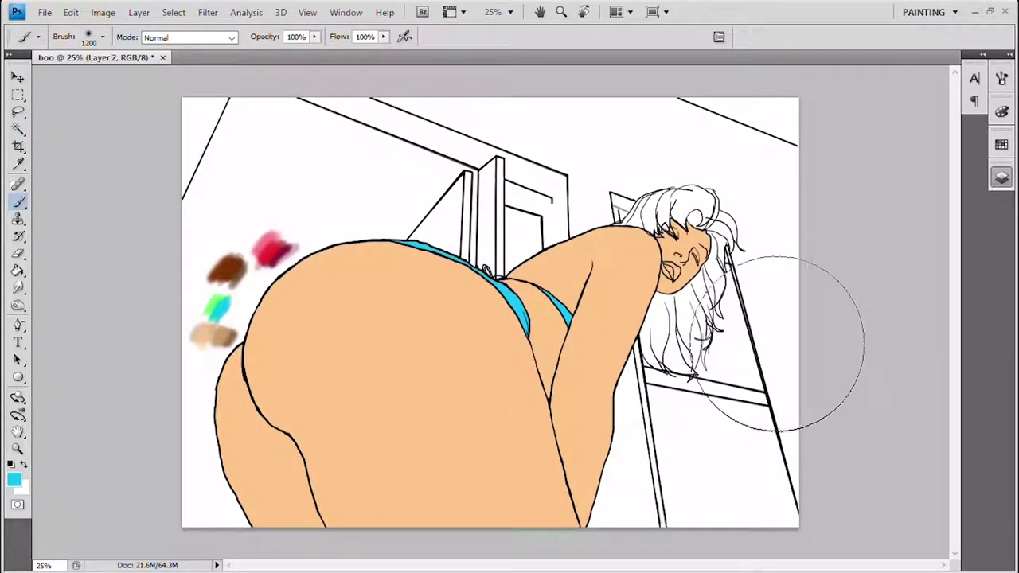
- Select the lips and paint them pink with the color sampled from the red swatch
{"action": "key", "text": "w"}
{"action": "key", "text": "b"}
{"action": "left_click", "coordinate": [271, 249], "text": "alt"}
{"action": "left_click_drag", "start_coordinate": [662, 267], "coordinate": [679, 276]}
- Select the hair with the Magic Wand, add the missed parts with the Lasso and fill it brown on Layer 9
{"action": "key", "text": "w"}
{"action": "left_click", "coordinate": [680, 211]}
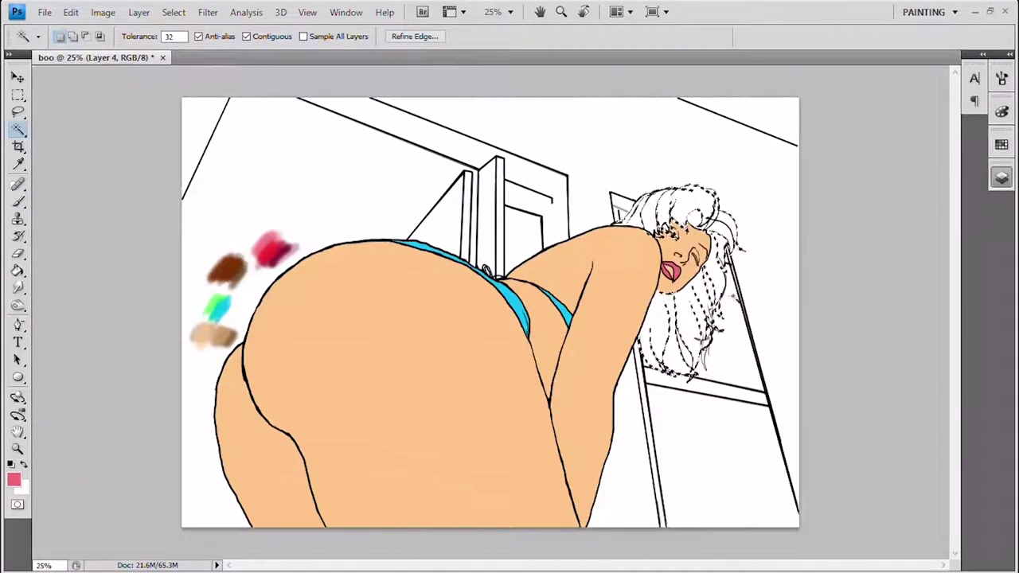
{"action": "key", "text": "ctrl+plus"}
{"action": "key", "text": "l"}
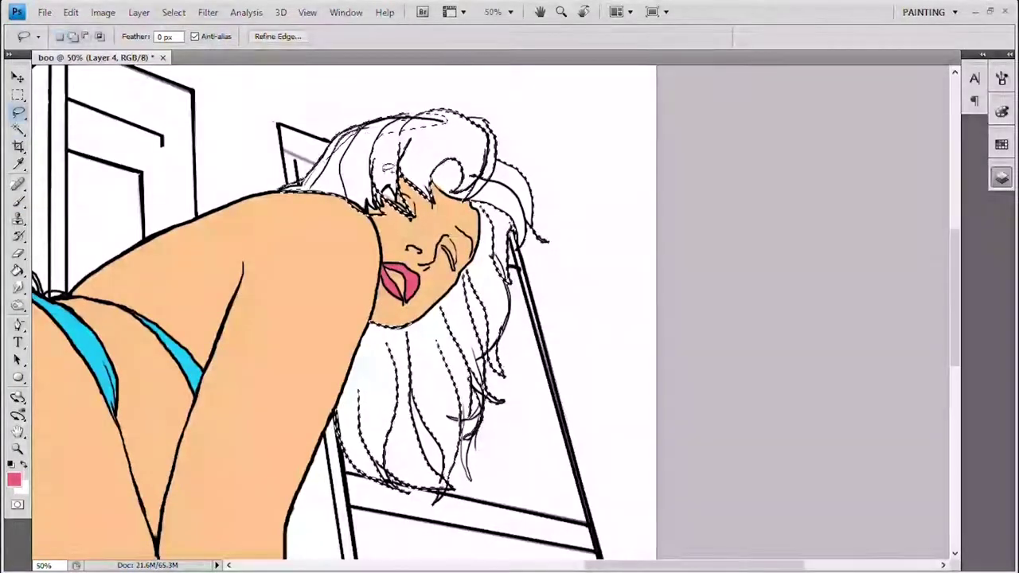
{"action": "key", "text": "ctrl+plus"}
{"action": "key", "text": "ctrl+d"}
{"action": "key", "text": "ctrl+shift+d"}
{"action": "mouse_move", "coordinate": [434, 188]}
{"action": "left_mouse_down"}
{"action": "mouse_move", "coordinate": [352, 231]}
{"action": "mouse_move", "coordinate": [478, 166]}
{"action": "mouse_move", "coordinate": [670, 322]}
{"action": "mouse_move", "coordinate": [631, 165]}
{"action": "mouse_move", "coordinate": [697, 235]}
{"action": "mouse_move", "coordinate": [593, 149]}
{"action": "mouse_move", "coordinate": [617, 340]}
{"action": "mouse_move", "coordinate": [728, 286]}
{"action": "mouse_move", "coordinate": [470, 295]}
{"action": "mouse_move", "coordinate": [498, 398]}
{"action": "mouse_move", "coordinate": [597, 367]}
{"action": "mouse_move", "coordinate": [573, 213]}
{"action": "mouse_move", "coordinate": [657, 349]}
{"action": "mouse_move", "coordinate": [646, 358]}
{"action": "mouse_move", "coordinate": [574, 368]}
{"action": "mouse_move", "coordinate": [329, 277]}
{"action": "mouse_move", "coordinate": [374, 269]}
{"action": "mouse_move", "coordinate": [231, 428]}
{"action": "mouse_move", "coordinate": [394, 434]}
{"action": "left_mouse_up"}
{"action": "mouse_move", "coordinate": [258, 310]}
{"action": "left_mouse_down"}
{"action": "mouse_move", "coordinate": [337, 223]}
{"action": "mouse_move", "coordinate": [297, 358]}
{"action": "mouse_move", "coordinate": [341, 478]}
{"action": "mouse_move", "coordinate": [445, 490]}
{"action": "mouse_move", "coordinate": [507, 309]}
{"action": "mouse_move", "coordinate": [557, 477]}
{"action": "mouse_move", "coordinate": [494, 482]}
{"action": "mouse_move", "coordinate": [450, 390]}
{"action": "mouse_move", "coordinate": [434, 307]}
{"action": "mouse_move", "coordinate": [478, 398]}
{"action": "mouse_move", "coordinate": [472, 482]}
{"action": "left_mouse_up"}
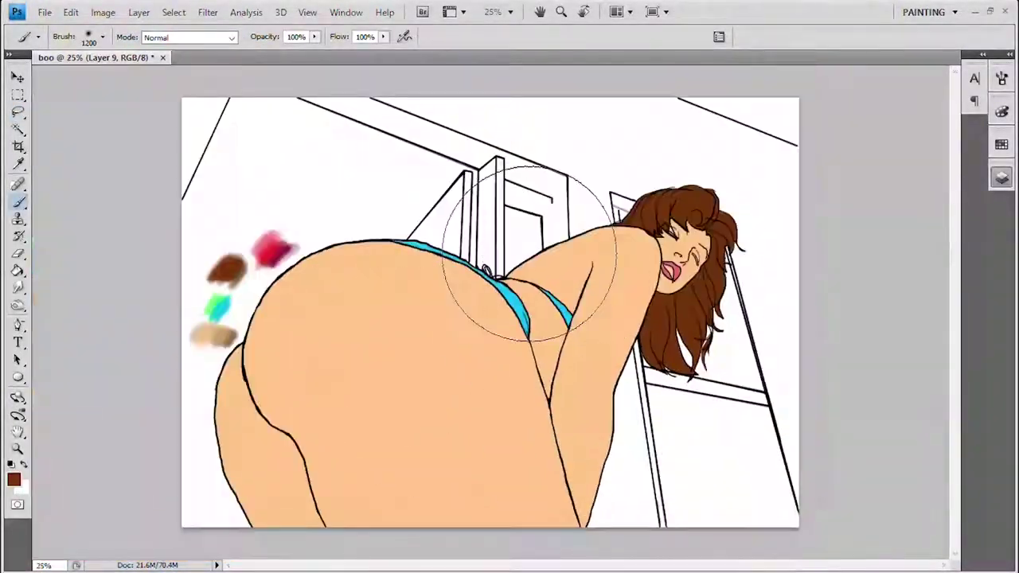
- Select the background areas around the figure and frames and fill them with black on Layer 10
{"action": "key", "text": "w"}
{"action": "left_click", "coordinate": [345, 182]}
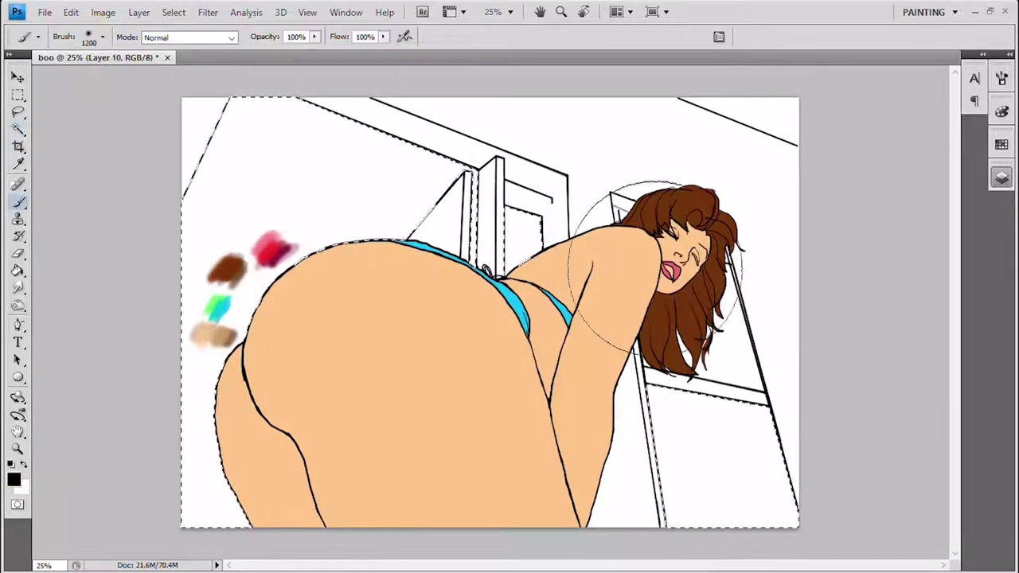
{"action": "key", "text": "alt+BackSpace"}
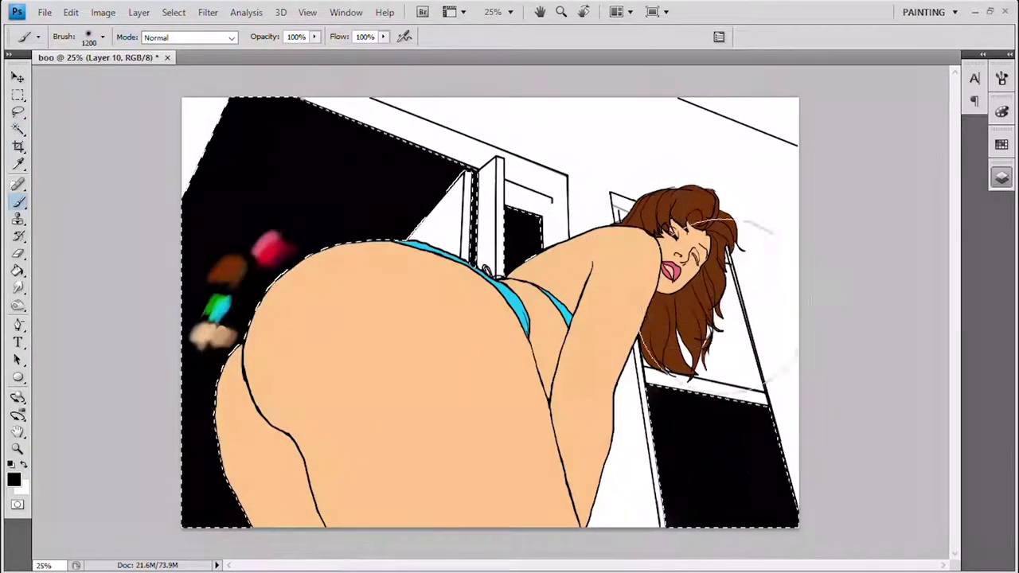
- Select the white area behind the hanging hair on Layer 4 and paint it black on Layer 10
{"action": "scroll", "coordinate": [764, 327], "scroll_direction": "up", "scroll_amount": 2}
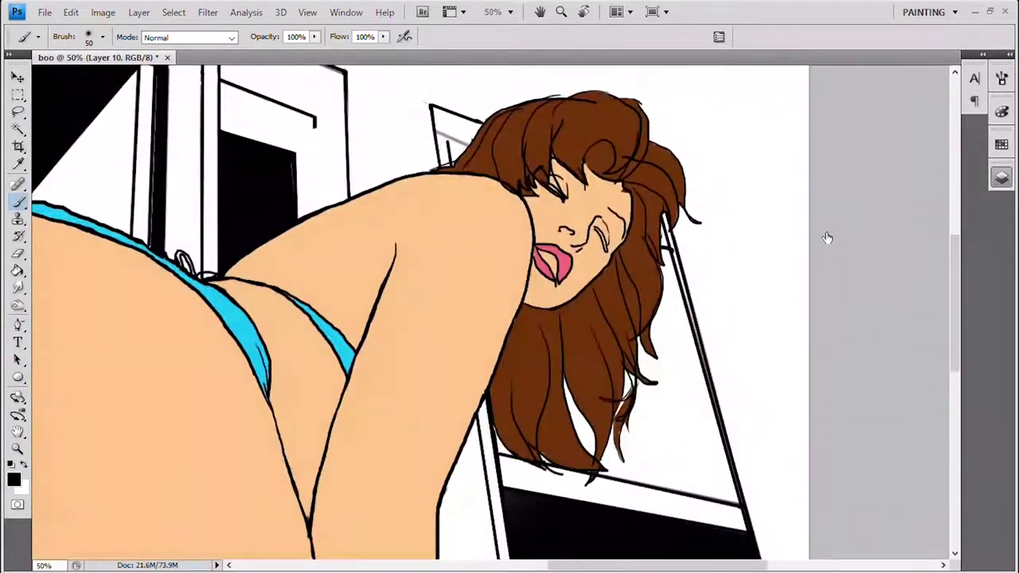
{"action": "key", "text": "w"}
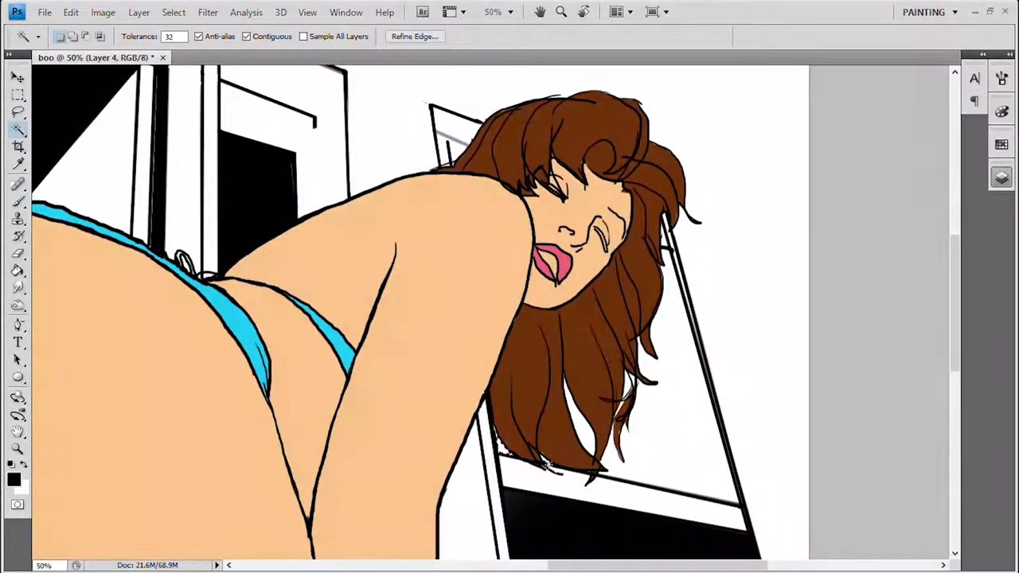
{"action": "left_click", "coordinate": [693, 382]}
{"action": "key", "text": "b"}
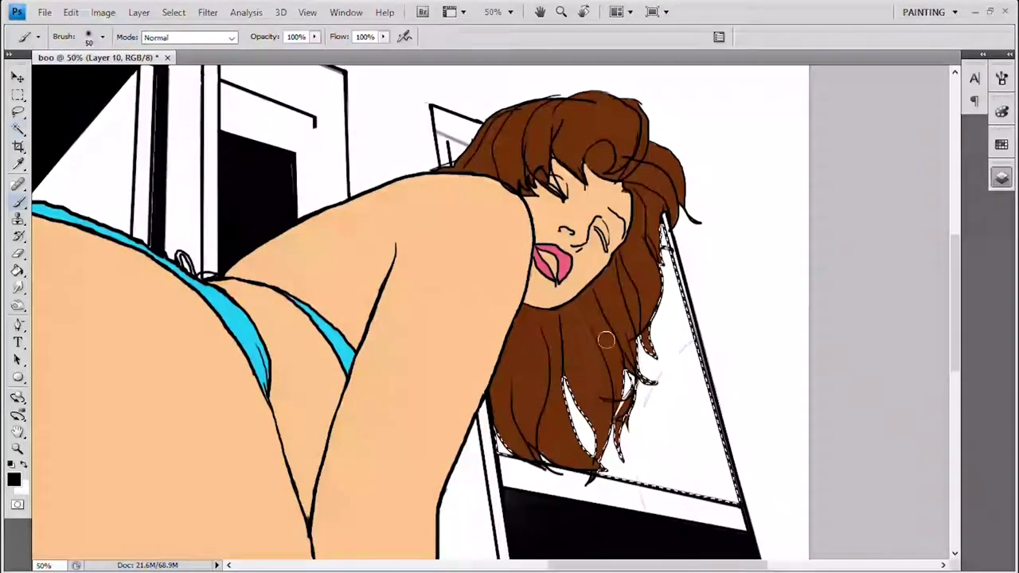
{"action": "left_click_drag", "start_coordinate": [546, 432], "coordinate": [704, 359]}
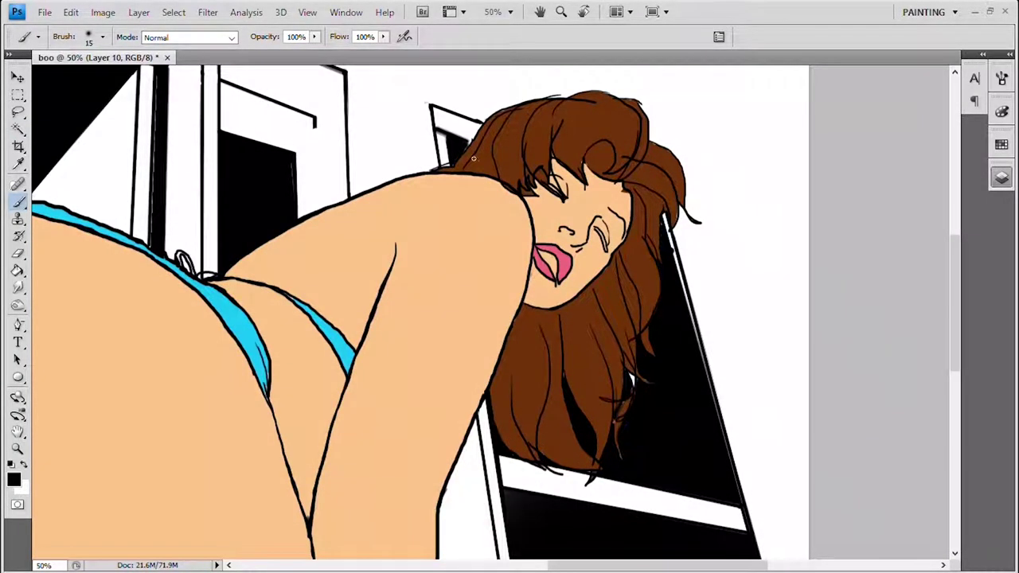
- Touch up the leftover gaps along the black background edges and around the hair with a 15 px brush
{"action": "mouse_move", "coordinate": [380, 115]}
{"action": "left_mouse_down"}
{"action": "mouse_move", "coordinate": [460, 195]}
{"action": "mouse_move", "coordinate": [599, 271]}
{"action": "left_mouse_up"}
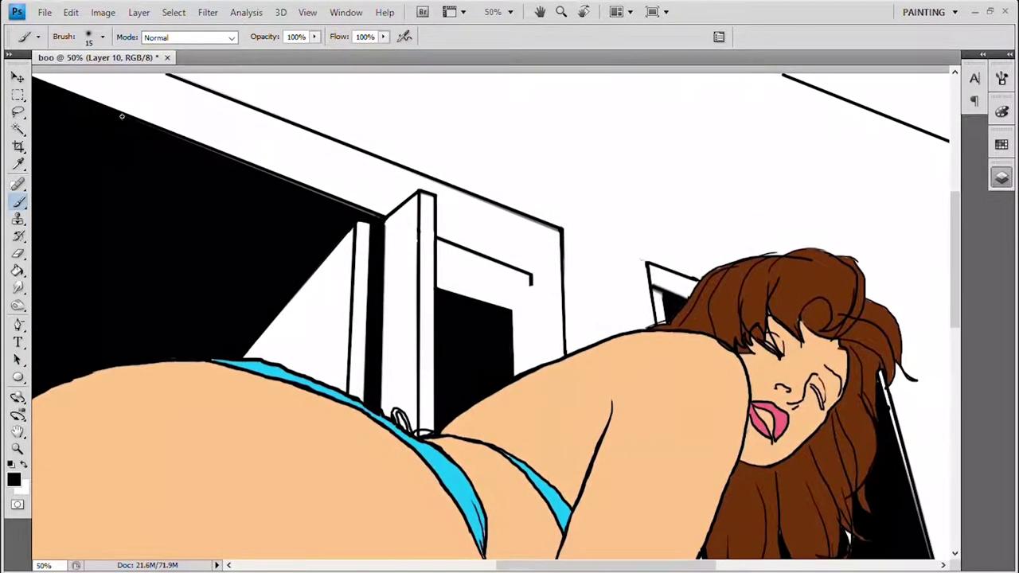
{"action": "scroll", "coordinate": [122, 117], "scroll_direction": "down", "scroll_amount": 5}
{"action": "scroll", "coordinate": [434, 327], "scroll_direction": "right", "scroll_amount": 8}
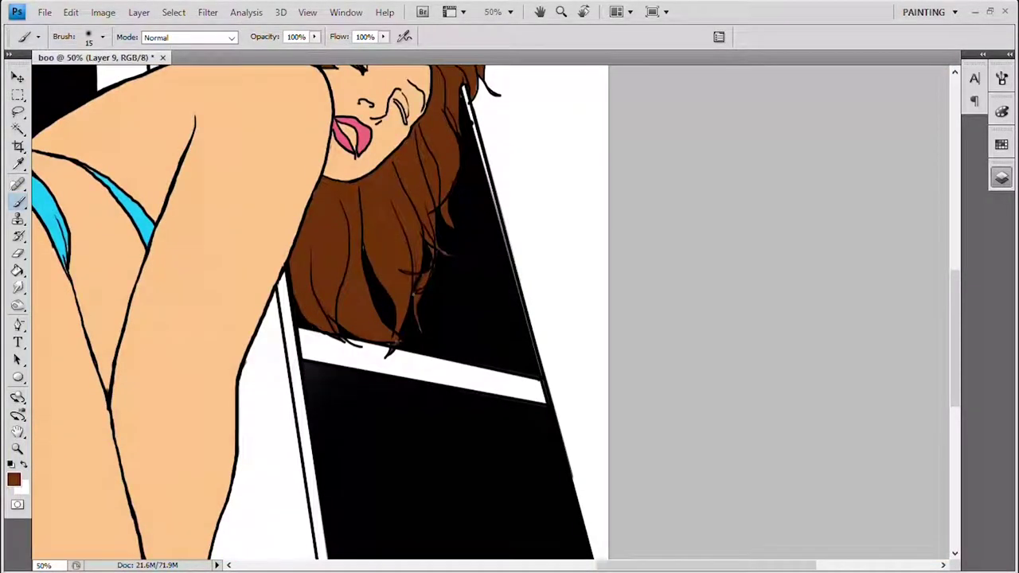
{"action": "scroll", "coordinate": [318, 311], "scroll_direction": "up", "scroll_amount": 5}
{"action": "key", "text": "ctrl+minus"}
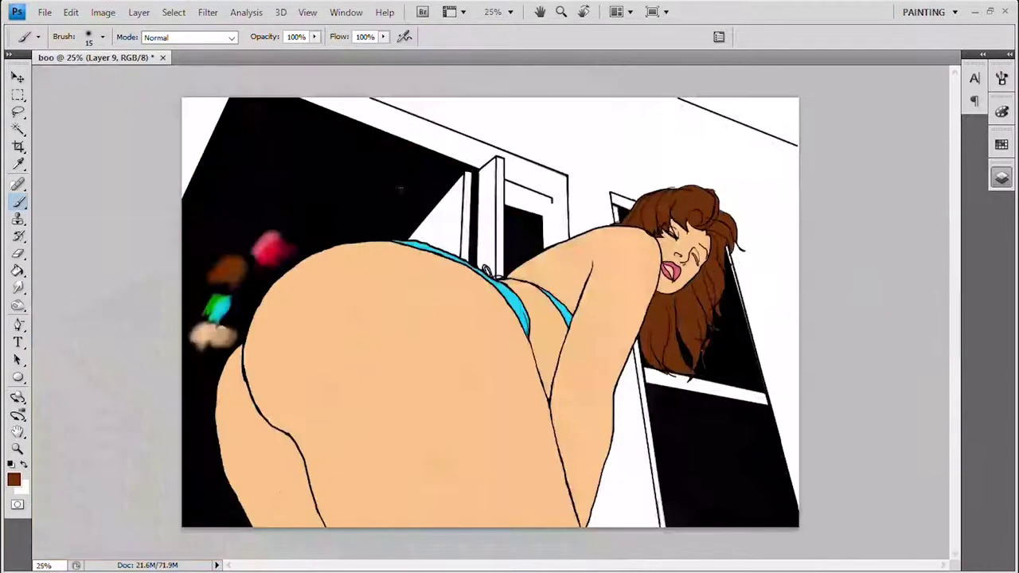
- Select the white wall areas on Layer 4, add the missed parts with the Lasso and paint them light grey on a new layer
{"action": "key", "text": "w"}
{"action": "left_click", "coordinate": [237, 191]}
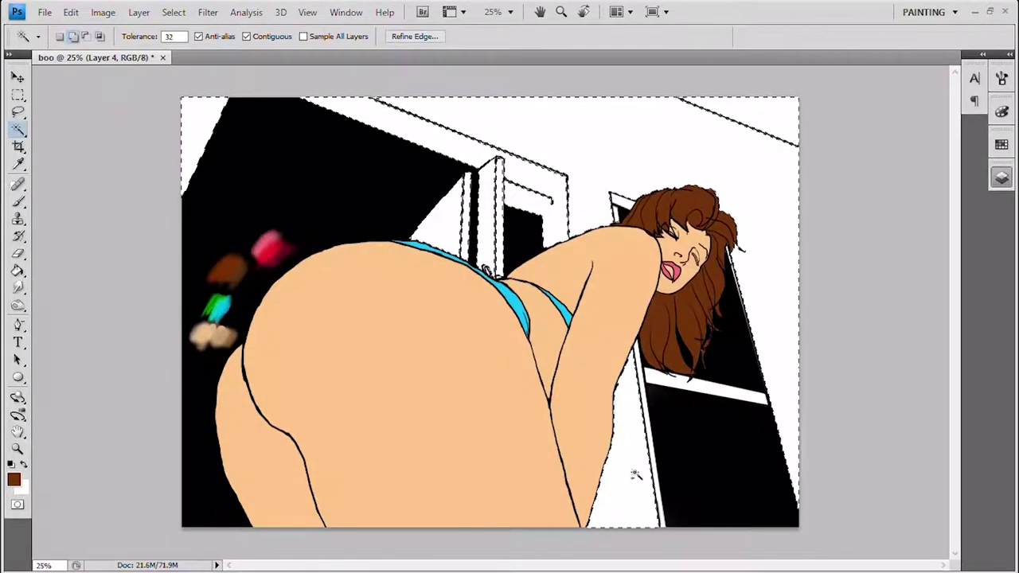
{"action": "key", "text": "l"}
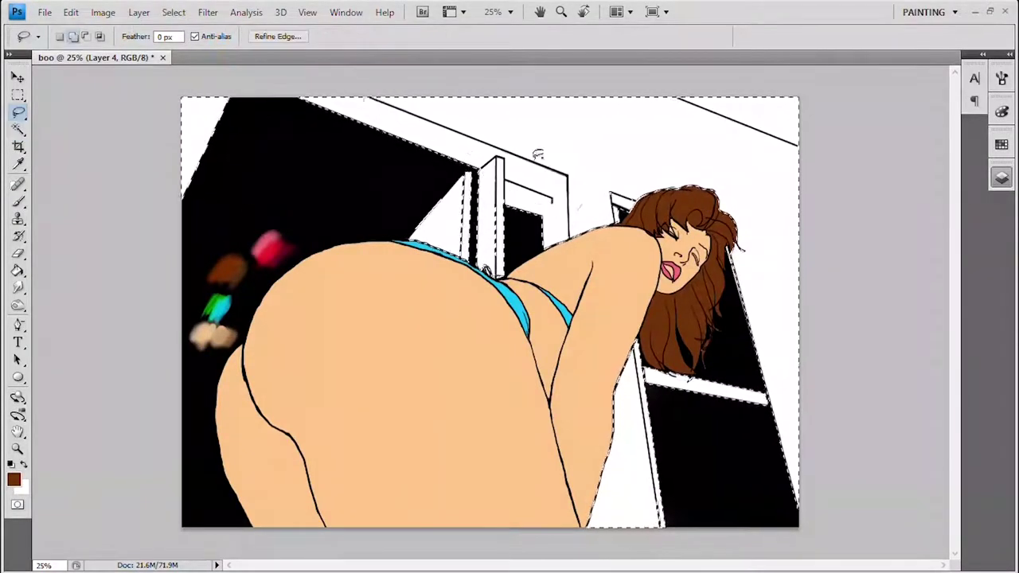
{"action": "left_click_drag", "start_coordinate": [649, 485], "coordinate": [659, 517]}
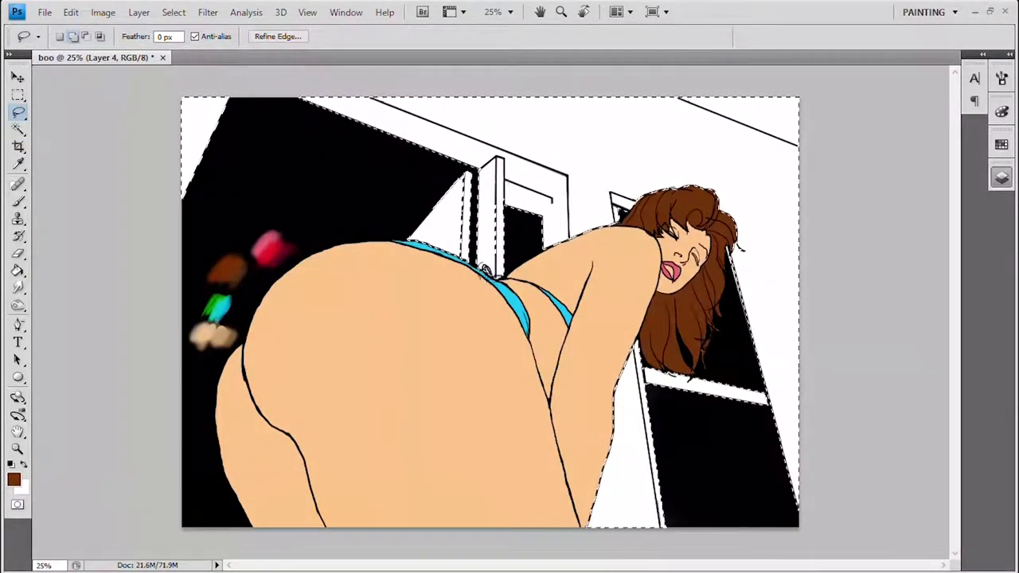
{"action": "key", "text": "ctrl+shift+alt+n"}
{"action": "key", "text": "b"}
{"action": "mouse_move", "coordinate": [602, 175]}
{"action": "left_mouse_down"}
{"action": "mouse_move", "coordinate": [807, 547]}
{"action": "mouse_move", "coordinate": [685, 319]}
{"action": "left_mouse_up"}
{"action": "left_click_drag", "start_coordinate": [637, 199], "coordinate": [489, 350]}
{"action": "key", "text": "ctrl+d"}
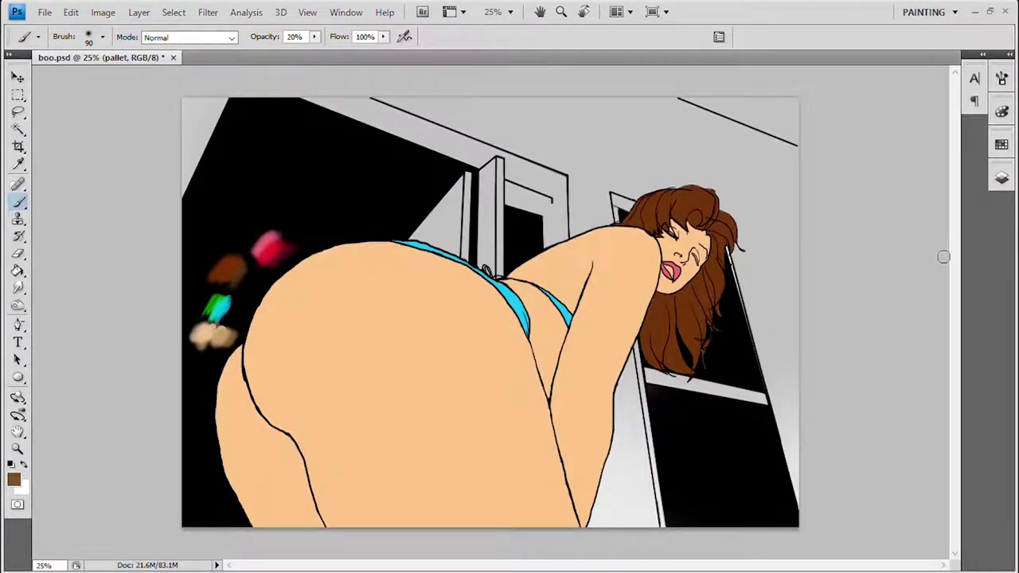
- Paint soft brown shadows over the hips, thighs and back at 20% and 30% brush opacity
{"action": "mouse_move", "coordinate": [352, 360]}
{"action": "left_mouse_down"}
{"action": "mouse_move", "coordinate": [470, 539]}
{"action": "mouse_move", "coordinate": [451, 450]}
{"action": "mouse_move", "coordinate": [373, 385]}
{"action": "mouse_move", "coordinate": [350, 335]}
{"action": "mouse_move", "coordinate": [255, 396]}
{"action": "mouse_move", "coordinate": [255, 438]}
{"action": "mouse_move", "coordinate": [294, 458]}
{"action": "mouse_move", "coordinate": [319, 525]}
{"action": "mouse_move", "coordinate": [325, 357]}
{"action": "mouse_move", "coordinate": [373, 411]}
{"action": "mouse_move", "coordinate": [462, 406]}
{"action": "mouse_move", "coordinate": [394, 470]}
{"action": "mouse_move", "coordinate": [402, 529]}
{"action": "left_mouse_up"}
{"action": "key", "text": "bracketleft"}
{"action": "key", "text": "bracketleft"}
{"action": "key", "text": "3"}
{"action": "mouse_move", "coordinate": [545, 339]}
{"action": "left_mouse_down"}
{"action": "mouse_move", "coordinate": [539, 323]}
{"action": "mouse_move", "coordinate": [558, 335]}
{"action": "mouse_move", "coordinate": [577, 317]}
{"action": "left_mouse_up"}
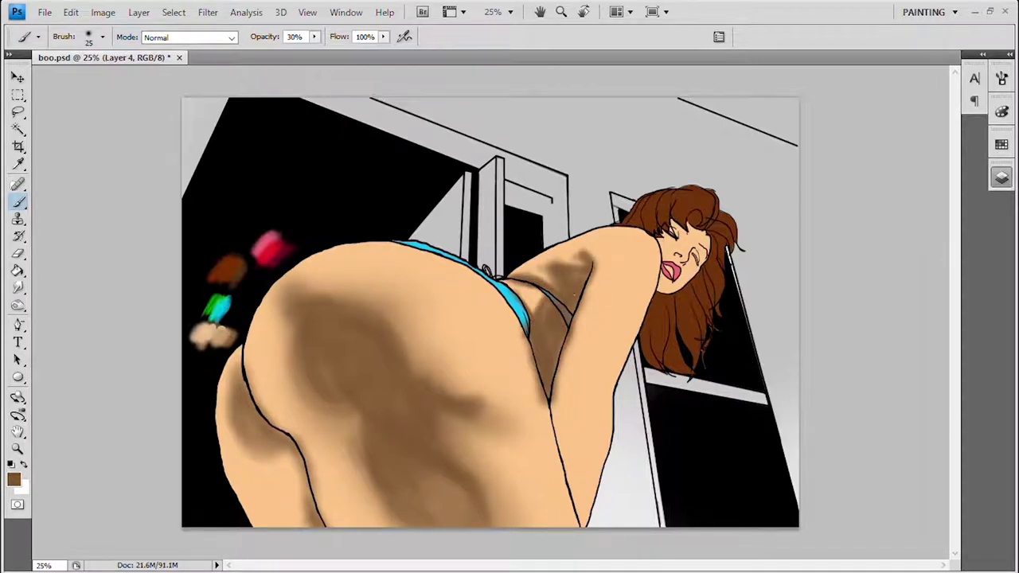
- Shade the arm and face with brown shadows, using an 80 px brush at 40% opacity for the arm
{"action": "mouse_move", "coordinate": [599, 281]}
{"action": "left_mouse_down"}
{"action": "mouse_move", "coordinate": [578, 469]}
{"action": "mouse_move", "coordinate": [590, 537]}
{"action": "mouse_move", "coordinate": [605, 401]}
{"action": "mouse_move", "coordinate": [647, 307]}
{"action": "left_mouse_up"}
{"action": "left_click_drag", "start_coordinate": [692, 266], "coordinate": [715, 239]}
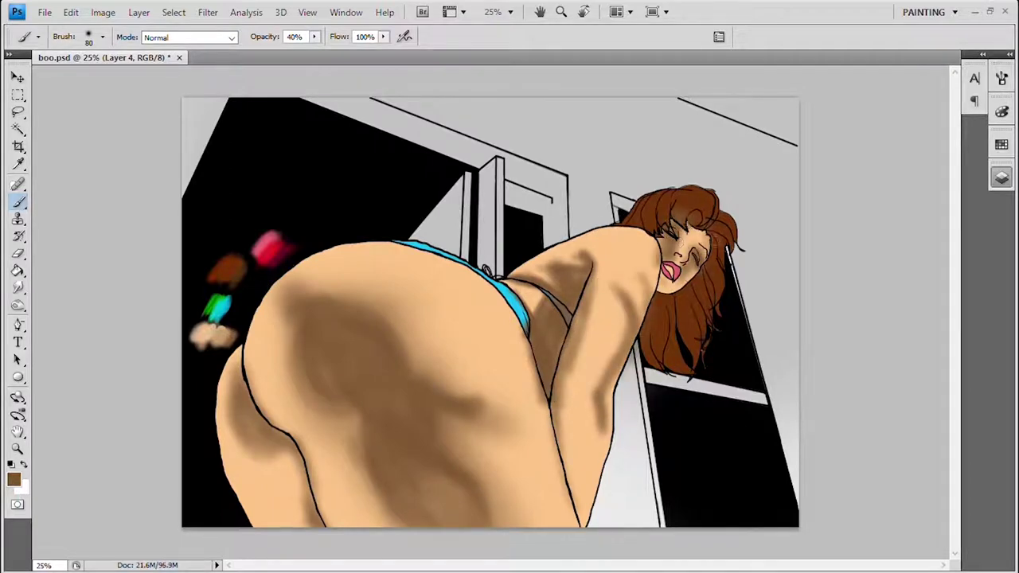
{"action": "mouse_move", "coordinate": [602, 303]}
{"action": "left_mouse_down"}
{"action": "mouse_move", "coordinate": [621, 326]}
{"action": "mouse_move", "coordinate": [561, 465]}
{"action": "mouse_move", "coordinate": [593, 351]}
{"action": "left_mouse_up"}
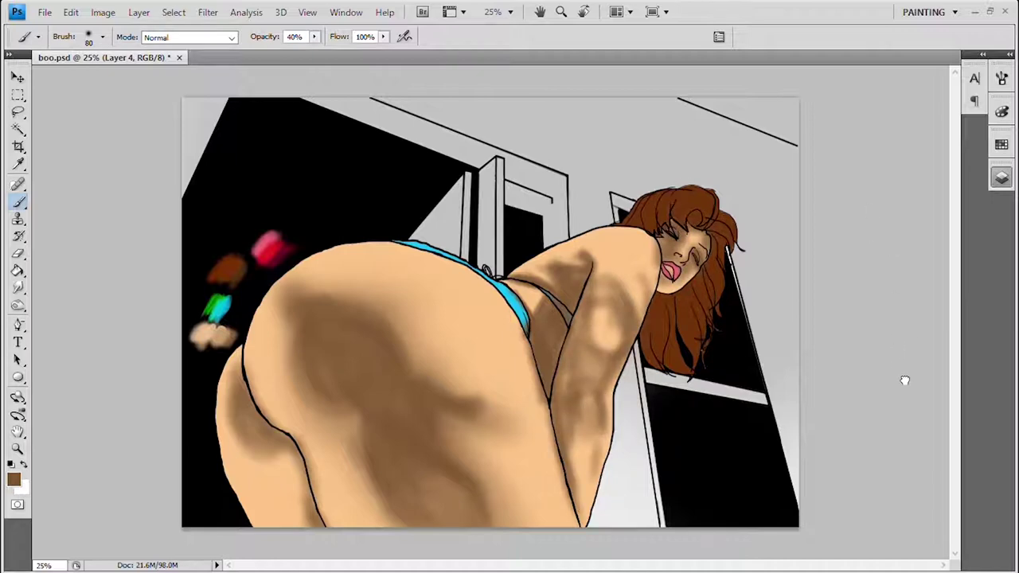
- Blend the hip shadow's edge with a sampled skin tone on the pallet layer, and dodge the upper hip's highlights at 40% exposure
{"action": "key", "text": "alt+]"}
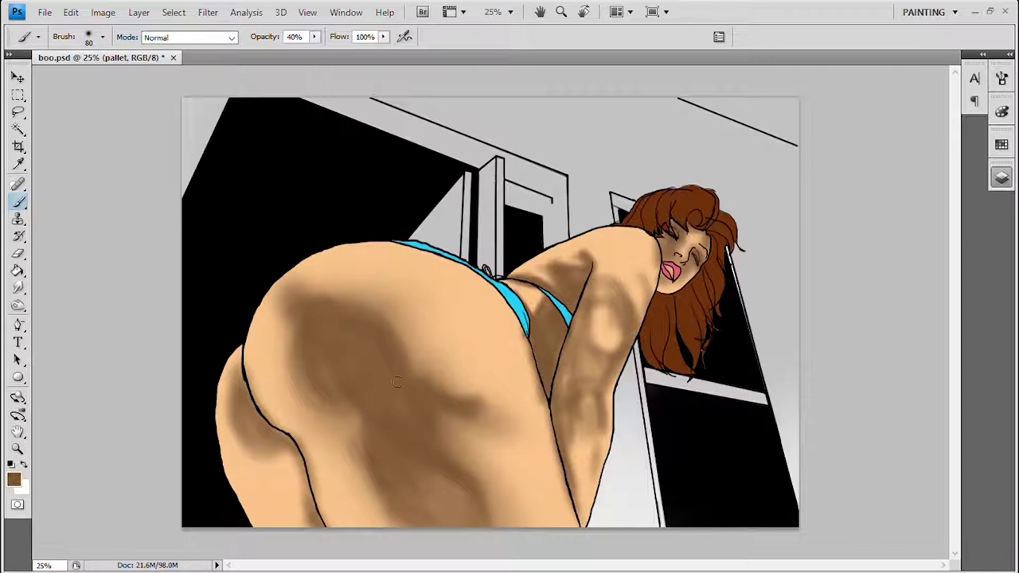
{"action": "key", "text": "alt+["}
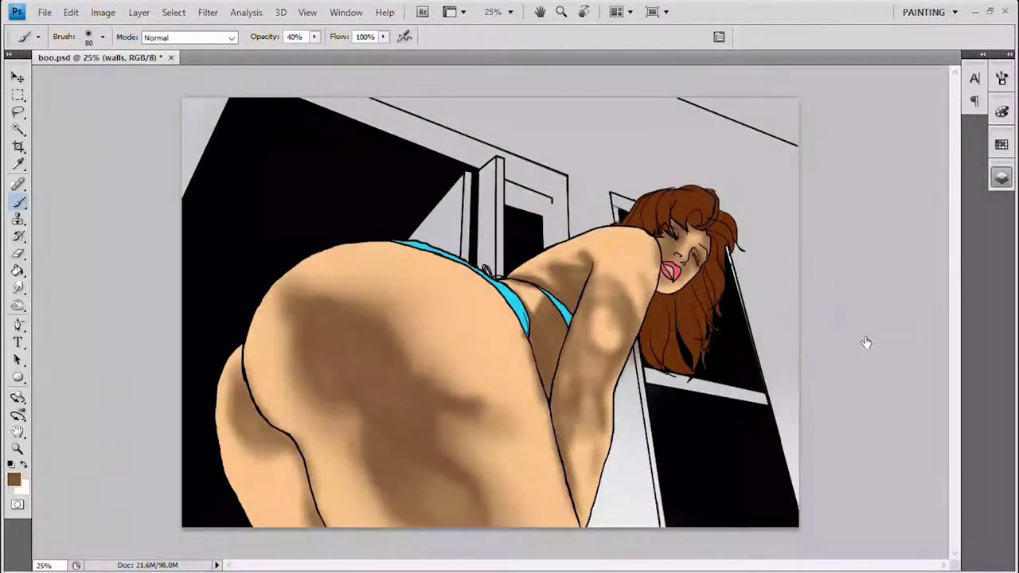
{"action": "key", "text": "alt+]"}
{"action": "left_click", "coordinate": [308, 303], "text": "alt"}
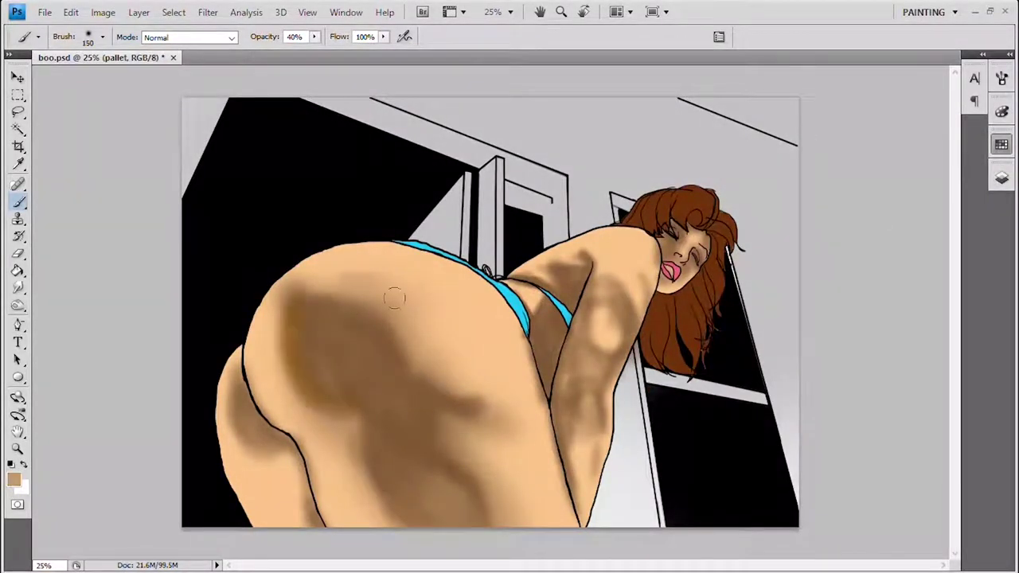
{"action": "left_click", "coordinate": [18, 306]}
{"action": "left_click_drag", "start_coordinate": [338, 275], "coordinate": [398, 279]}
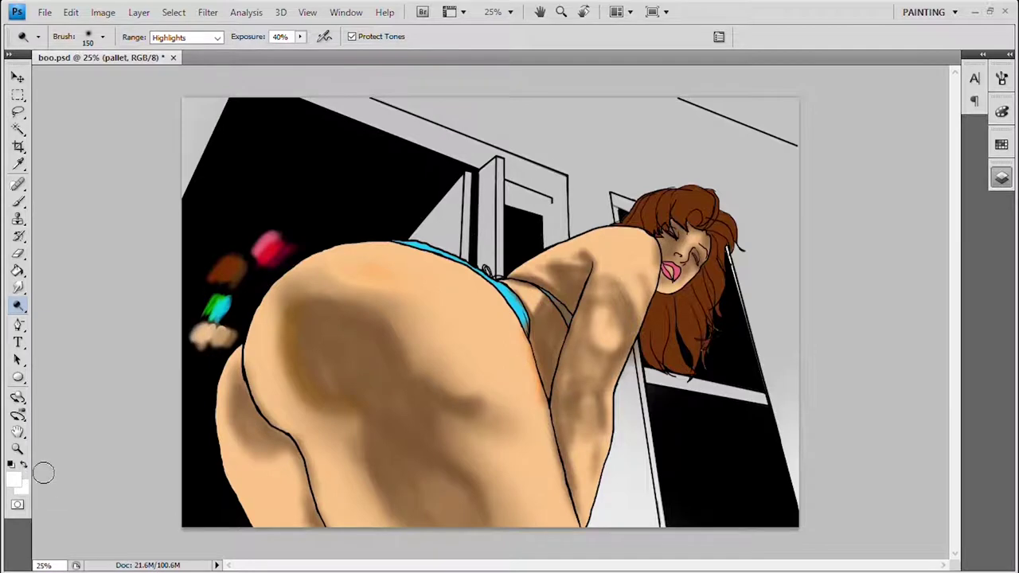
- Paint white highlights on the hip, leg, back and arm on Layer 5 with a soft brush at 20% to 30% opacity
{"action": "key", "text": "b"}
{"action": "mouse_move", "coordinate": [383, 255]}
{"action": "left_mouse_down"}
{"action": "mouse_move", "coordinate": [439, 294]}
{"action": "mouse_move", "coordinate": [475, 302]}
{"action": "mouse_move", "coordinate": [486, 368]}
{"action": "left_mouse_up"}
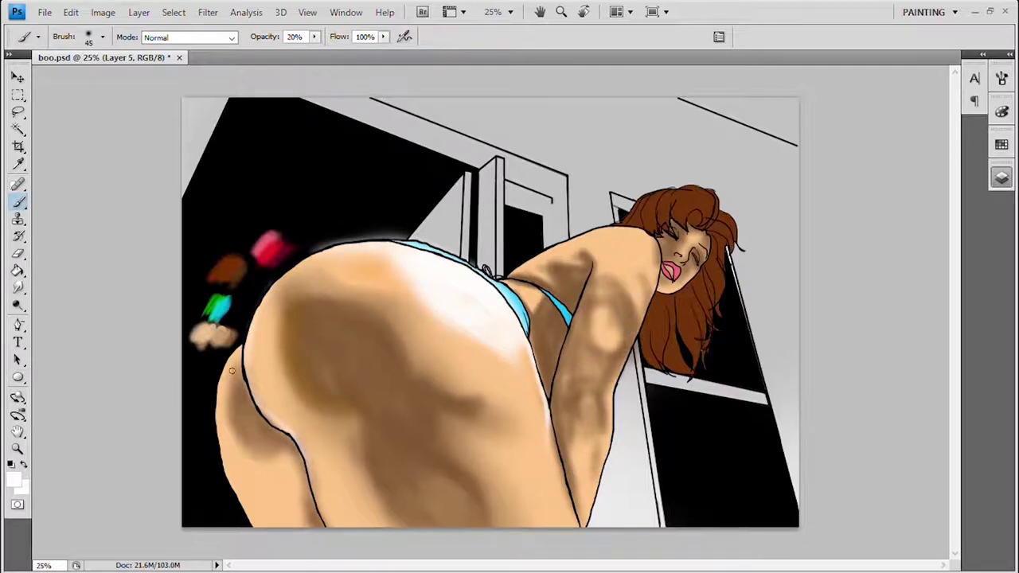
{"action": "key", "text": "]"}
{"action": "key", "text": "]"}
{"action": "key", "text": "]"}
{"action": "left_click_drag", "start_coordinate": [215, 415], "coordinate": [239, 501]}
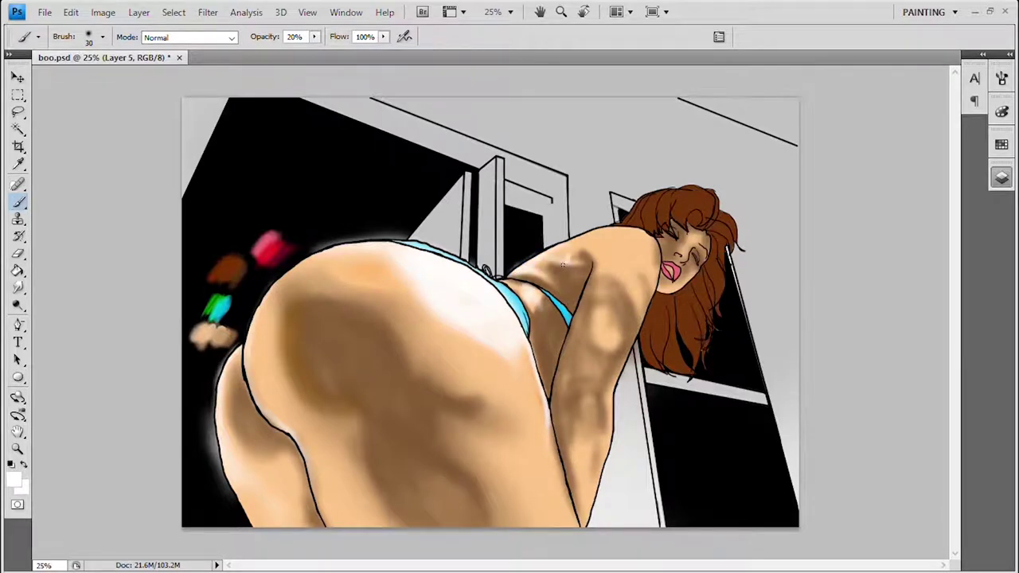
{"action": "mouse_move", "coordinate": [601, 238]}
{"action": "left_mouse_down"}
{"action": "mouse_move", "coordinate": [631, 240]}
{"action": "mouse_move", "coordinate": [639, 292]}
{"action": "left_mouse_up"}
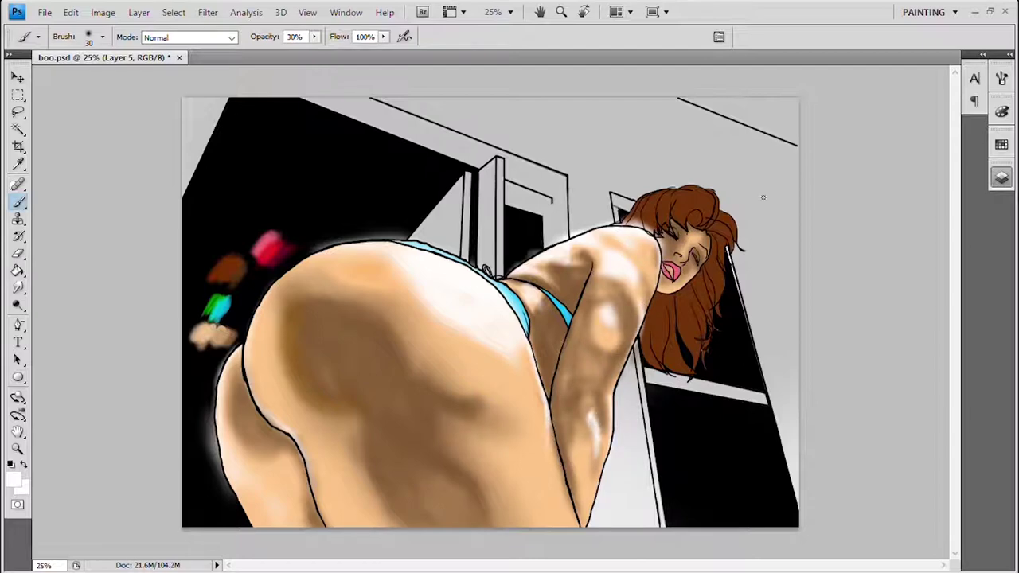
- Lasso the color swatches on Layer 6 and clear the white highlight spill outside the figure's outline on Layer 5
{"action": "key", "text": "ctrl+shift+alt+n"}
{"action": "key", "text": "l"}
{"action": "left_click_drag", "start_coordinate": [271, 219], "coordinate": [267, 223]}
{"action": "key", "text": "ctrl+d"}
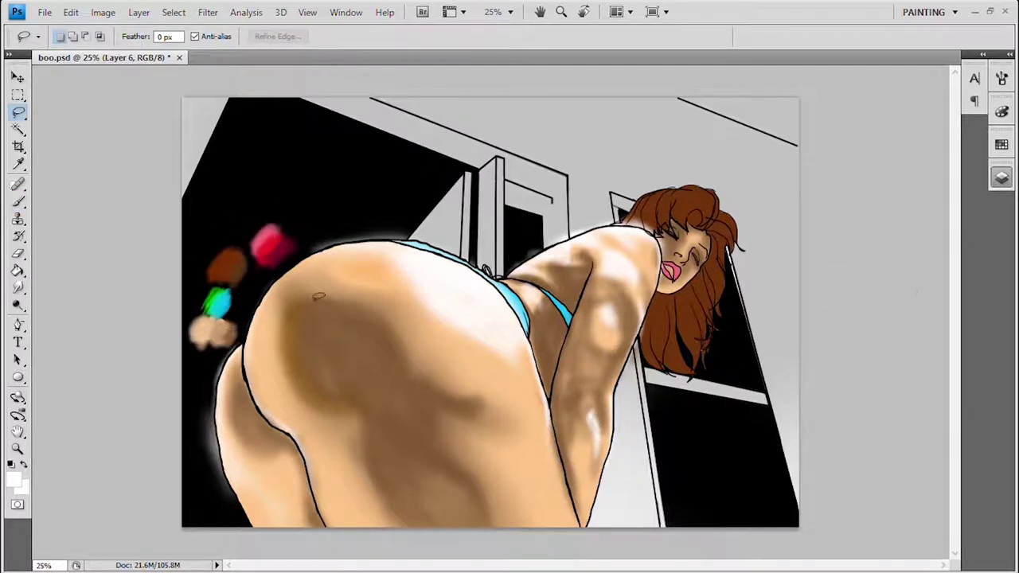
{"action": "key", "text": "ctrl+alt+z"}
{"action": "key", "text": "ctrl+alt+z"}
{"action": "key", "text": "ctrl+alt+z"}
{"action": "key", "text": "ctrl+alt+z"}
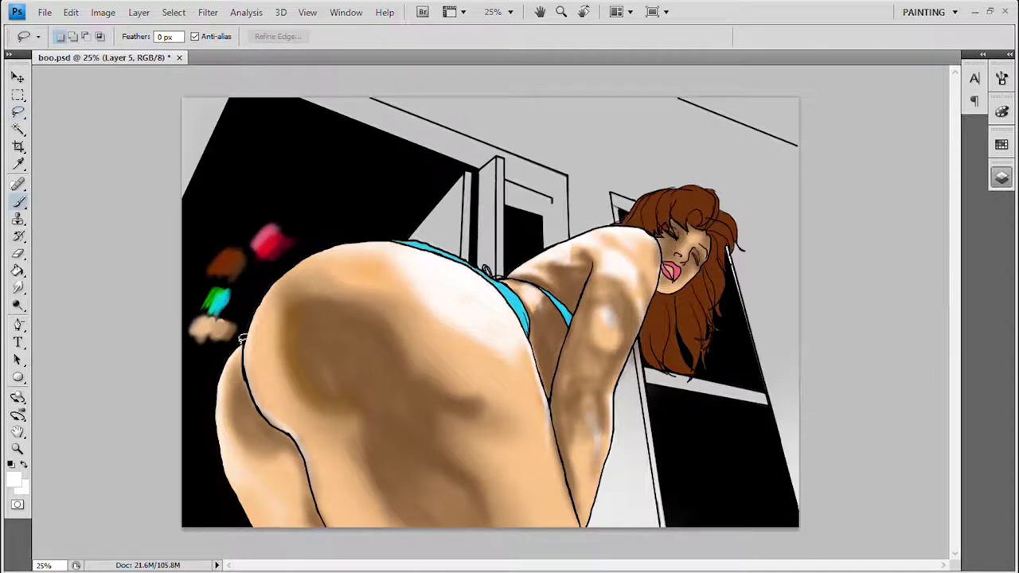
- Soften the hip shadow's edges with a sampled skin tone on the pallet layer, using a 125 px brush at 30% opacity
{"action": "key", "text": "b"}
{"action": "left_click", "coordinate": [560, 269], "text": "alt"}
{"action": "key", "text": "bracketright"}
{"action": "key", "text": "bracketright"}
{"action": "key", "text": "bracketright"}
{"action": "key", "text": "bracketright"}
{"action": "key", "text": "bracketright"}
{"action": "key", "text": "bracketright"}
{"action": "key", "text": "bracketright"}
{"action": "key", "text": "bracketright"}
{"action": "key", "text": "alt+bracketleft"}
{"action": "left_click", "coordinate": [494, 429], "text": "alt"}
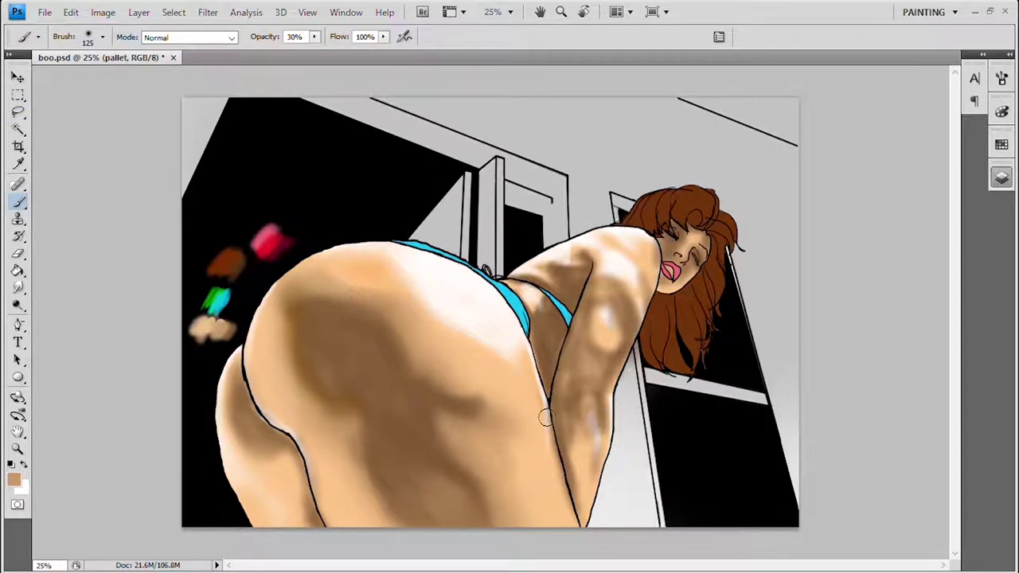
- Blend the large hip and thigh shadow with a sampled brown, using a 300 px brush at 30% opacity
{"action": "left_click", "coordinate": [546, 417], "text": "alt"}
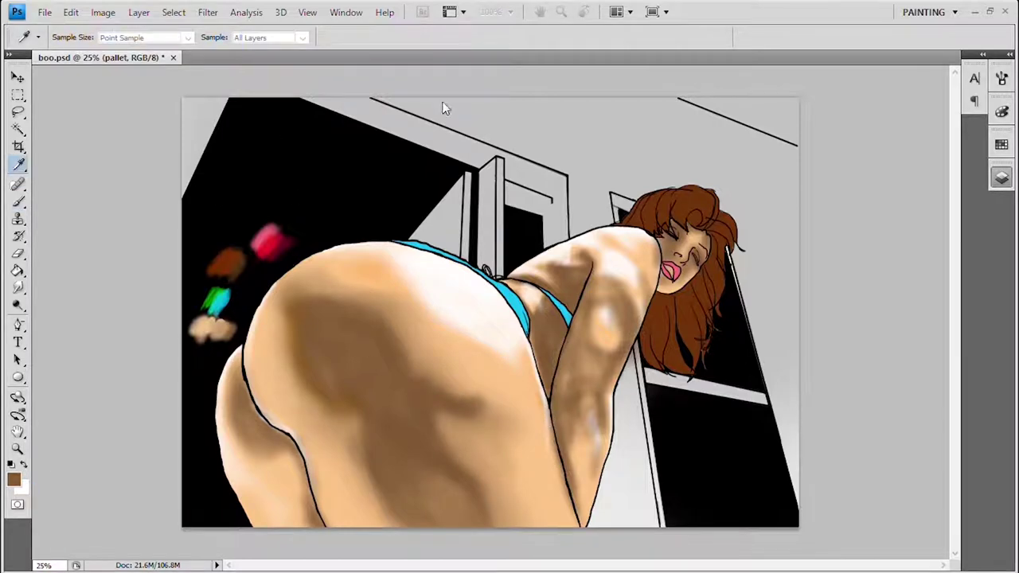
{"action": "key", "text": "bracketright"}
{"action": "key", "text": "bracketright"}
{"action": "key", "text": "bracketright"}
{"action": "key", "text": "bracketright"}
{"action": "key", "text": "bracketright"}
{"action": "mouse_move", "coordinate": [433, 364]}
{"action": "left_mouse_down"}
{"action": "mouse_move", "coordinate": [359, 344]}
{"action": "mouse_move", "coordinate": [287, 398]}
{"action": "mouse_move", "coordinate": [375, 502]}
{"action": "left_mouse_up"}
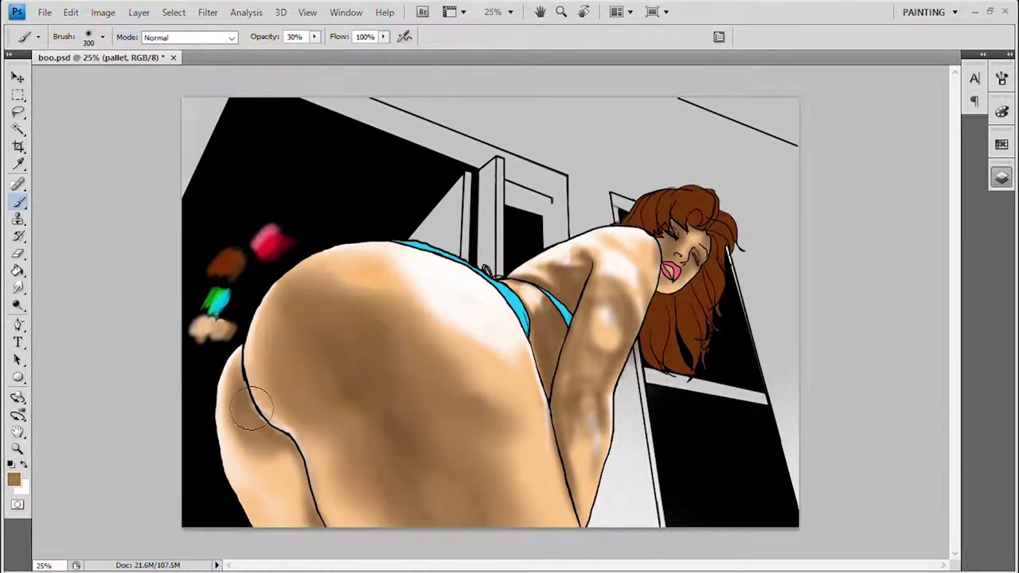
- Blend the brown shading on the far leg with a 150 px brush at 30% opacity
{"action": "key", "text": "bracketleft"}
{"action": "key", "text": "bracketleft"}
{"action": "key", "text": "bracketleft"}
{"action": "key", "text": "bracketleft"}
{"action": "left_click_drag", "start_coordinate": [277, 475], "coordinate": [302, 517]}
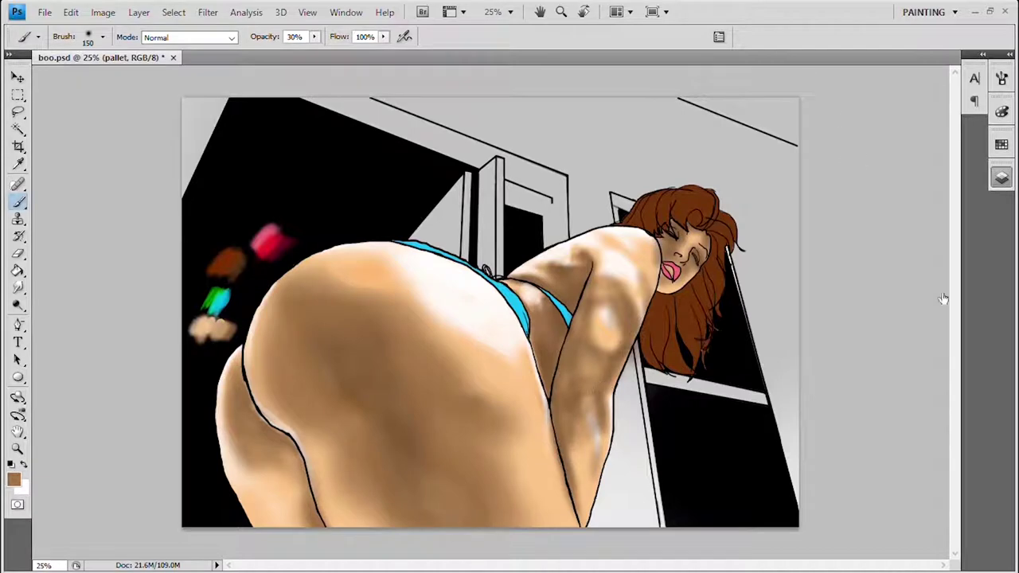
- Paint a dark brown shadow along the contour between the two legs with a 45 px brush at 30% opacity
{"action": "key", "text": "e"}
{"action": "left_click", "coordinate": [241, 373], "text": "ctrl"}
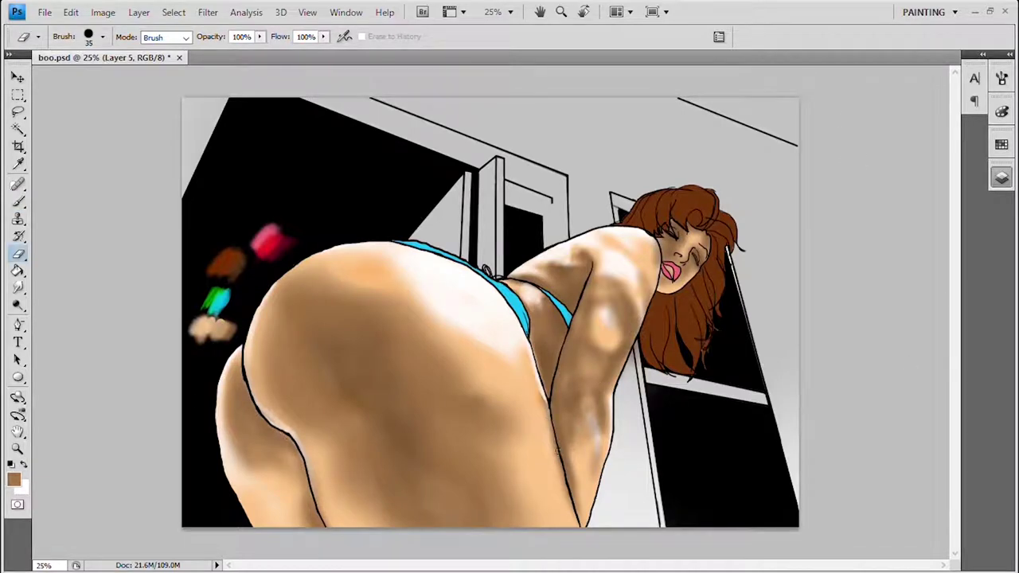
{"action": "key", "text": "b"}
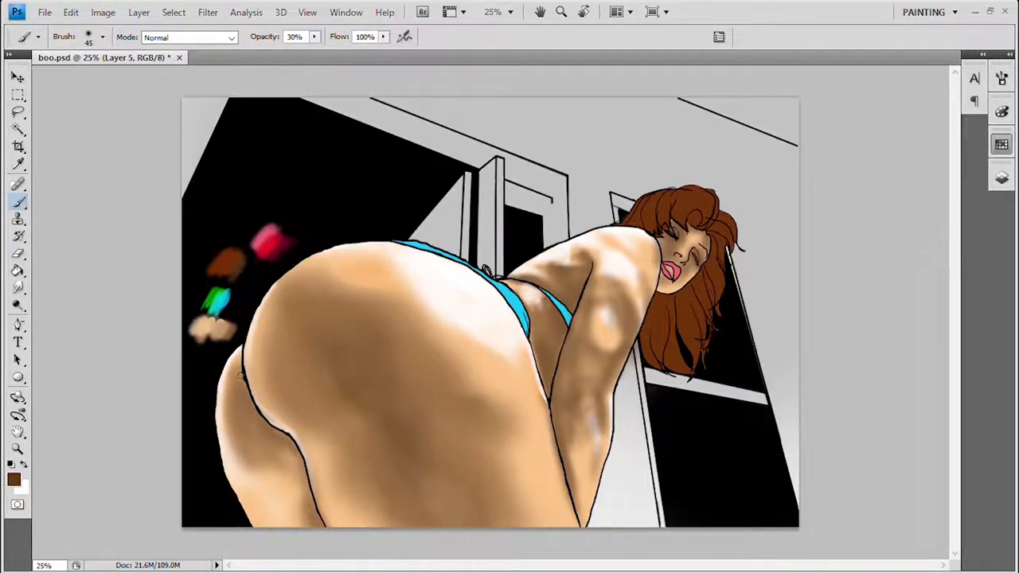
{"action": "mouse_move", "coordinate": [243, 372]}
{"action": "left_mouse_down"}
{"action": "mouse_move", "coordinate": [259, 426]}
{"action": "mouse_move", "coordinate": [290, 446]}
{"action": "mouse_move", "coordinate": [310, 478]}
{"action": "left_mouse_up"}
- Deepen the core shadow across the hip and thigh with a much larger dark brown brush
{"action": "key", "text": "bracketleft"}
{"action": "key", "text": "bracketright"}
{"action": "key", "text": "bracketright"}
{"action": "key", "text": "bracketright"}
{"action": "key", "text": "bracketright"}
{"action": "key", "text": "bracketright"}
{"action": "key", "text": "bracketright"}
{"action": "key", "text": "bracketright"}
{"action": "key", "text": "bracketright"}
{"action": "key", "text": "bracketright"}
{"action": "key", "text": "bracketright"}
{"action": "key", "text": "bracketright"}
{"action": "key", "text": "bracketright"}
{"action": "mouse_move", "coordinate": [303, 322]}
{"action": "left_mouse_down"}
{"action": "mouse_move", "coordinate": [406, 374]}
{"action": "mouse_move", "coordinate": [358, 453]}
{"action": "mouse_move", "coordinate": [516, 452]}
{"action": "left_mouse_up"}
- Deepen the arm's shadows from shoulder to forearm in dark brown with a smaller brush at 30% opacity
{"action": "key", "text": "bracketleft"}
{"action": "key", "text": "bracketleft"}
{"action": "key", "text": "bracketleft"}
{"action": "key", "text": "bracketleft"}
{"action": "key", "text": "bracketleft"}
{"action": "key", "text": "bracketleft"}
{"action": "key", "text": "bracketleft"}
{"action": "mouse_move", "coordinate": [561, 394]}
{"action": "left_mouse_down"}
{"action": "mouse_move", "coordinate": [569, 338]}
{"action": "mouse_move", "coordinate": [555, 348]}
{"action": "mouse_move", "coordinate": [573, 283]}
{"action": "mouse_move", "coordinate": [570, 459]}
{"action": "mouse_move", "coordinate": [613, 287]}
{"action": "left_mouse_up"}
{"action": "mouse_move", "coordinate": [621, 322]}
{"action": "left_mouse_down"}
{"action": "mouse_move", "coordinate": [617, 350]}
{"action": "mouse_move", "coordinate": [589, 318]}
{"action": "mouse_move", "coordinate": [597, 291]}
{"action": "mouse_move", "coordinate": [609, 374]}
{"action": "left_mouse_up"}
{"action": "key", "text": "bracketleft"}
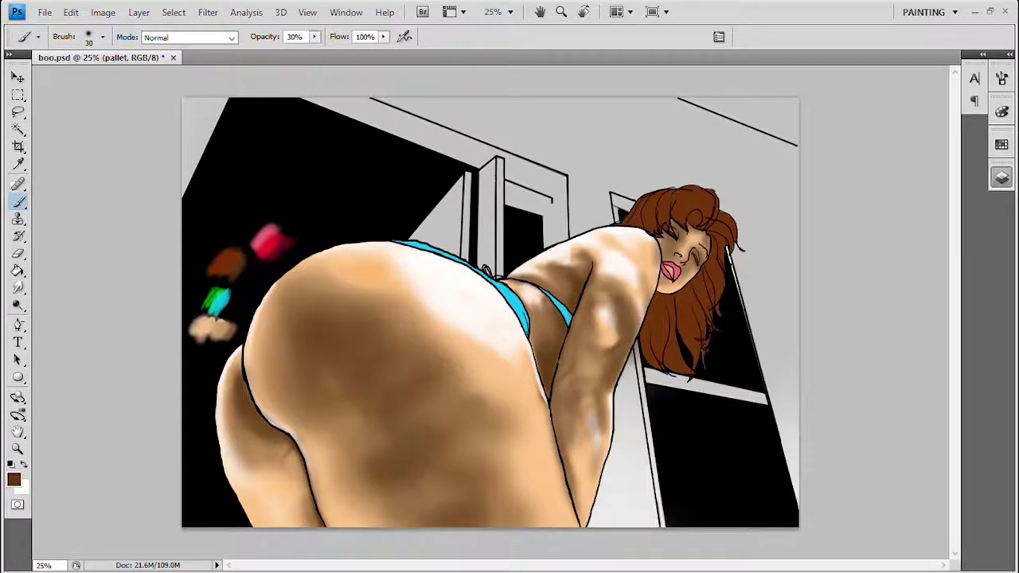
{"action": "left_click_drag", "start_coordinate": [610, 436], "coordinate": [580, 398]}
{"action": "mouse_move", "coordinate": [594, 296]}
{"action": "left_mouse_down"}
{"action": "mouse_move", "coordinate": [582, 430]}
{"action": "mouse_move", "coordinate": [598, 369]}
{"action": "left_mouse_up"}
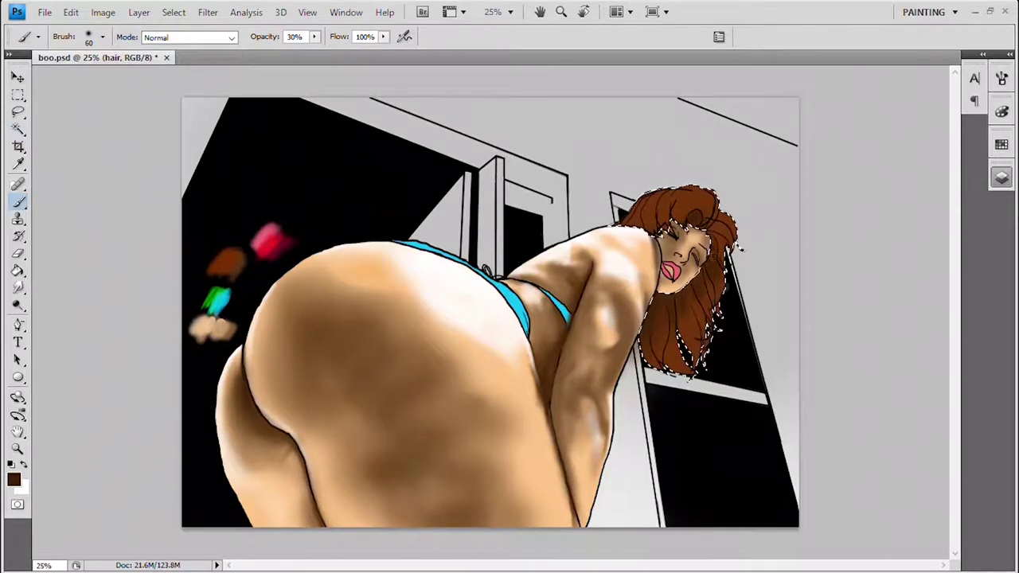
- Shade the selected hair in dark brown on the hair layer, using brush opacity up to 70%, deselect it and save the file
{"action": "key", "text": "bracketright"}
{"action": "key", "text": "bracketright"}
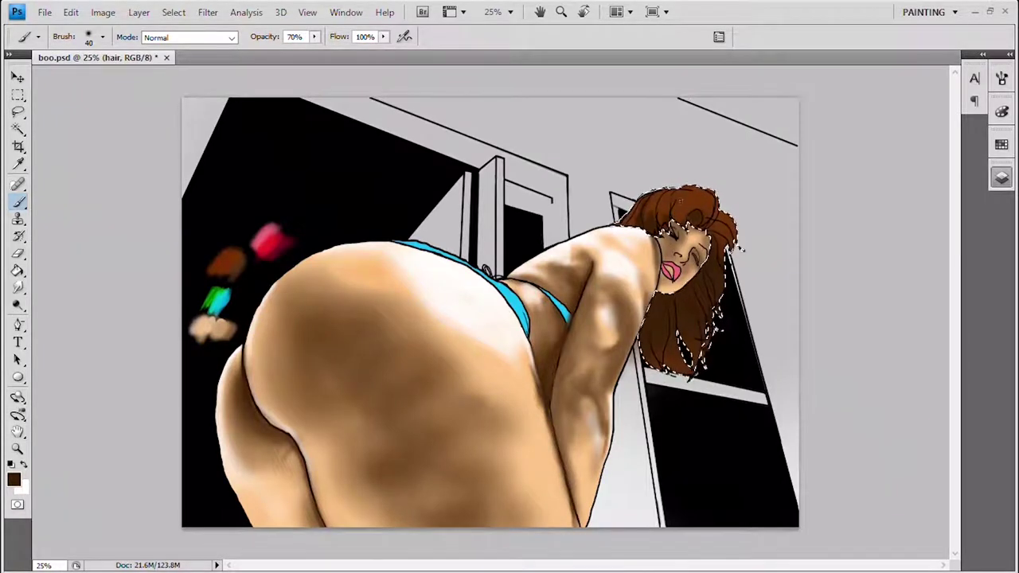
{"action": "key", "text": "bracketright"}
{"action": "key", "text": "bracketright"}
{"action": "key", "text": "bracketright"}
{"action": "key", "text": "bracketright"}
{"action": "key", "text": "bracketright"}
{"action": "key", "text": "bracketright"}
{"action": "key", "text": "bracketright"}
{"action": "key", "text": "bracketright"}
{"action": "key", "text": "bracketright"}
{"action": "key", "text": "bracketright"}
{"action": "key", "text": "bracketright"}
{"action": "key", "text": "bracketright"}
{"action": "key", "text": "bracketleft"}
{"action": "key", "text": "bracketleft"}
{"action": "key", "text": "bracketleft"}
{"action": "key", "text": "bracketleft"}
{"action": "key", "text": "bracketleft"}
{"action": "key", "text": "bracketleft"}
{"action": "key", "text": "bracketleft"}
{"action": "key", "text": "bracketleft"}
{"action": "key", "text": "bracketleft"}
{"action": "key", "text": "bracketleft"}
{"action": "key", "text": "bracketleft"}
{"action": "key", "text": "bracketleft"}
{"action": "key", "text": "bracketleft"}
{"action": "key", "text": "ctrl+d"}
{"action": "key", "text": "ctrl+s"}
- Shade around the eyes, forehead, chin and side of the face with small brushes at 20% to 30% opacity
{"action": "mouse_move", "coordinate": [691, 255]}
{"action": "left_mouse_down"}
{"action": "mouse_move", "coordinate": [700, 269]}
{"action": "mouse_move", "coordinate": [698, 256]}
{"action": "left_mouse_up"}
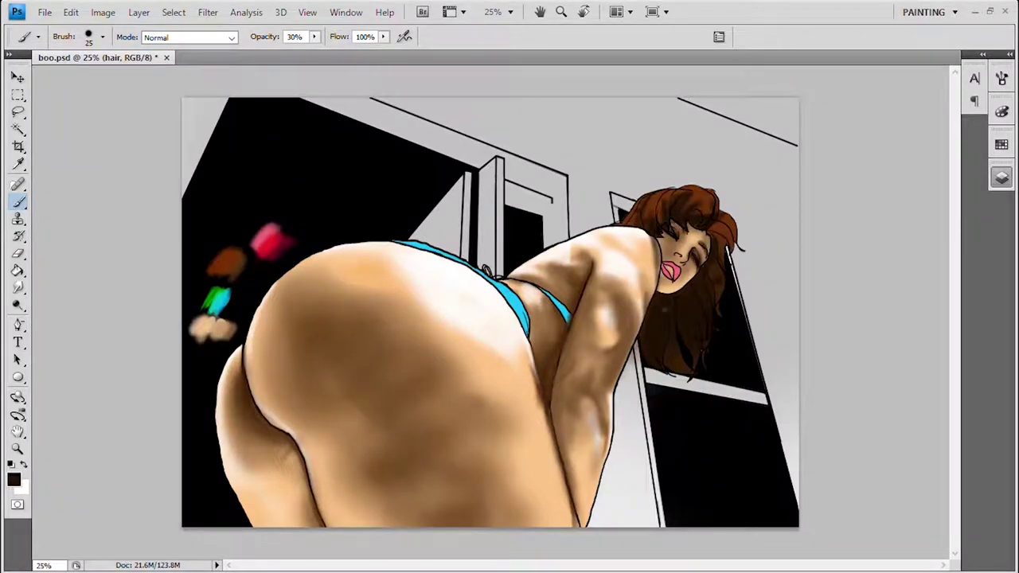
{"action": "mouse_move", "coordinate": [705, 265]}
{"action": "left_mouse_down"}
{"action": "mouse_move", "coordinate": [673, 245]}
{"action": "mouse_move", "coordinate": [661, 258]}
{"action": "left_mouse_up"}
{"action": "key", "text": "ctrl+plus"}
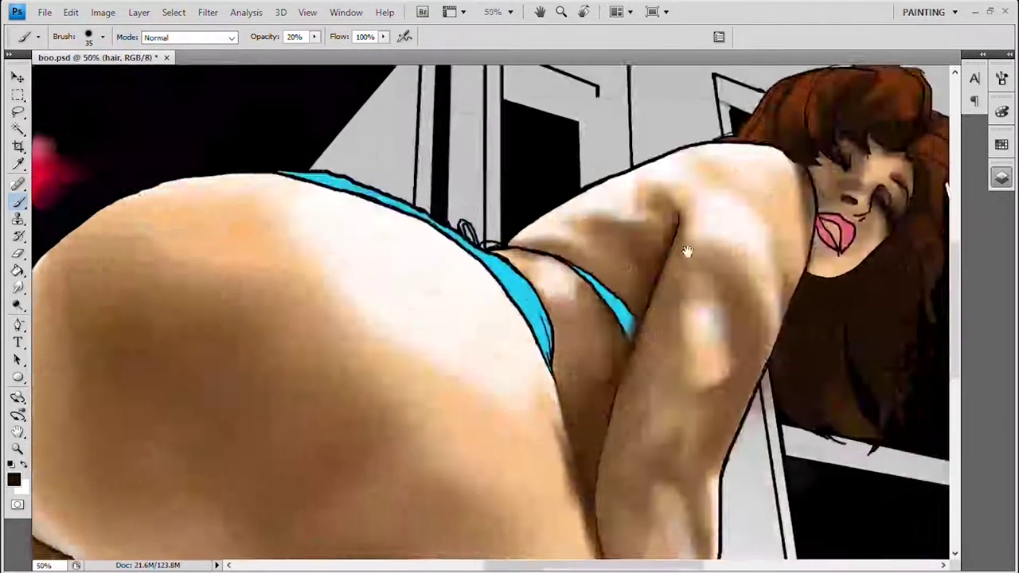
{"action": "key", "text": "alt+bracketright"}
{"action": "left_click_drag", "start_coordinate": [509, 310], "coordinate": [523, 291]}
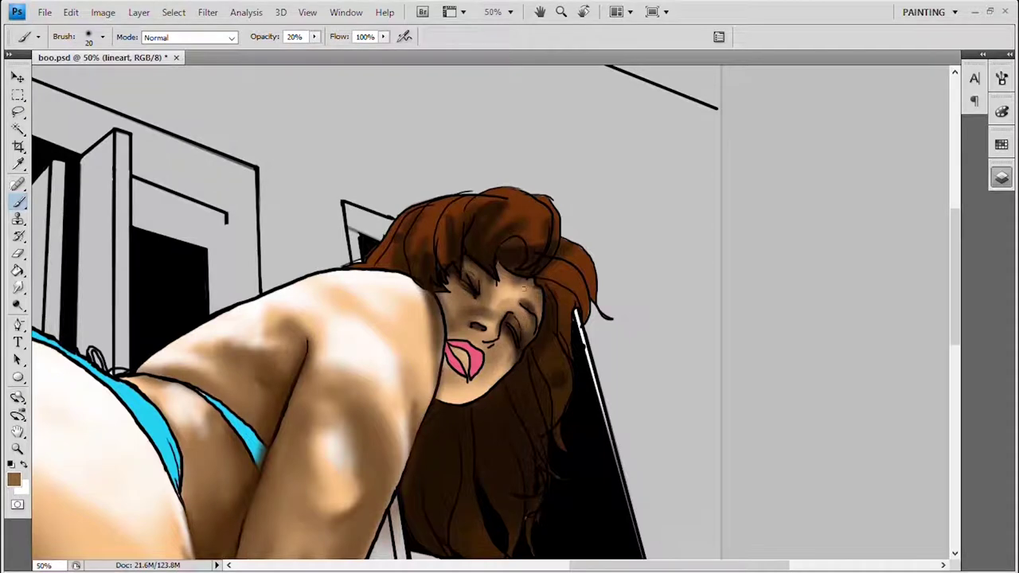
{"action": "mouse_move", "coordinate": [473, 398]}
{"action": "left_mouse_down"}
{"action": "mouse_move", "coordinate": [454, 374]}
{"action": "mouse_move", "coordinate": [470, 386]}
{"action": "left_mouse_up"}
{"action": "key", "text": "bracketright"}
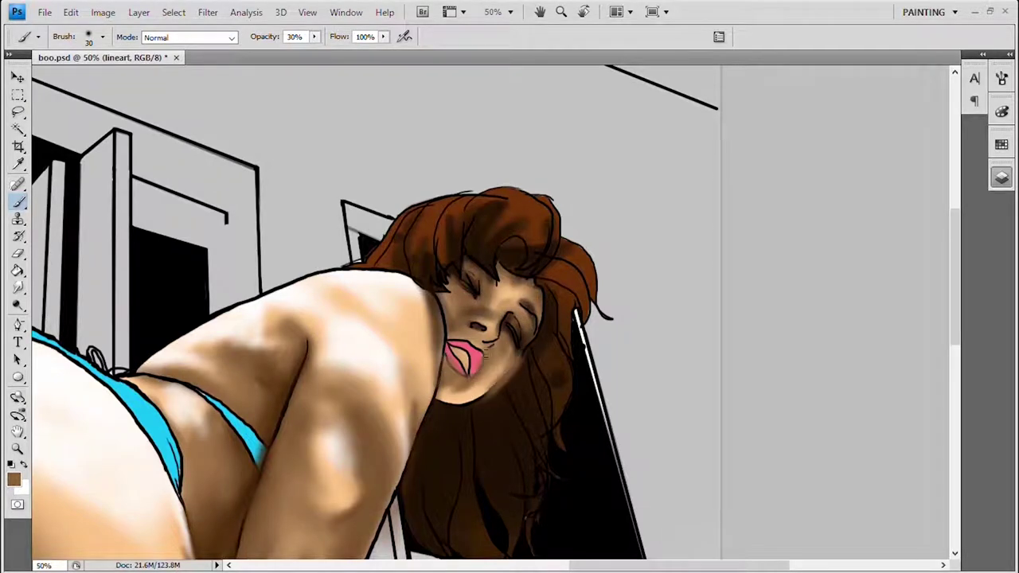
{"action": "left_click_drag", "start_coordinate": [440, 278], "coordinate": [444, 314]}
- Clean up the edge of the jaw with the Eraser and brighten the face with a sampled light skin tone at 30% opacity
{"action": "key", "text": "e"}
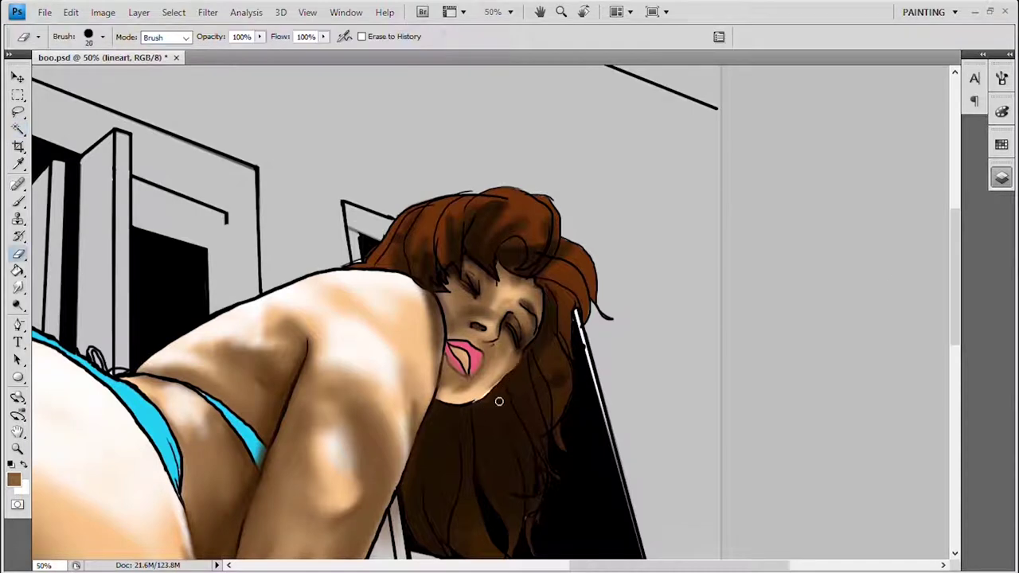
{"action": "left_click", "coordinate": [341, 478], "text": "alt"}
{"action": "key", "text": "b"}
{"action": "mouse_move", "coordinate": [483, 282]}
{"action": "left_mouse_down"}
{"action": "mouse_move", "coordinate": [526, 319]}
{"action": "mouse_move", "coordinate": [514, 301]}
{"action": "mouse_move", "coordinate": [465, 313]}
{"action": "left_mouse_up"}
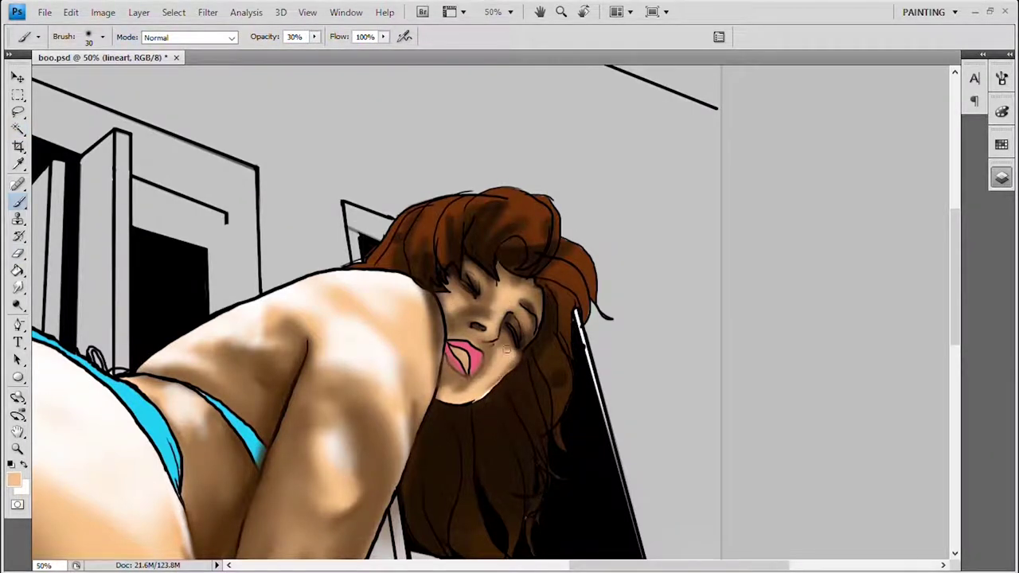
- Add faint brown shading to the forehead, cheek and jaw on Layer 7 with a 50 px brush at 10% opacity
{"action": "key", "text": "alt+bracketleft"}
{"action": "key", "text": "1"}
{"action": "left_click", "coordinate": [382, 495], "text": "alt"}
{"action": "key", "text": "bracketright"}
{"action": "key", "text": "bracketright"}
{"action": "left_click_drag", "start_coordinate": [500, 280], "coordinate": [521, 313]}
{"action": "left_click_drag", "start_coordinate": [514, 350], "coordinate": [478, 398]}
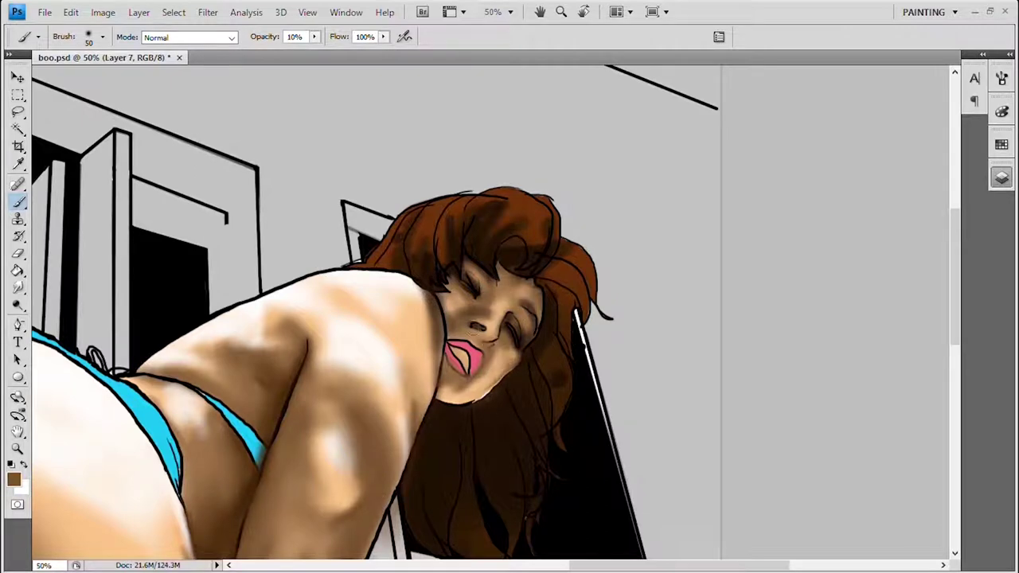
- Darken the eye area and the face's edge beside the hair with a black brush at 10% opacity
{"action": "left_click", "coordinate": [458, 351], "text": "alt"}
{"action": "key", "text": "bracketright"}
{"action": "key", "text": "bracketright"}
{"action": "key", "text": "d"}
{"action": "key", "text": "bracketleft"}
{"action": "key", "text": "bracketleft"}
{"action": "key", "text": "bracketright"}
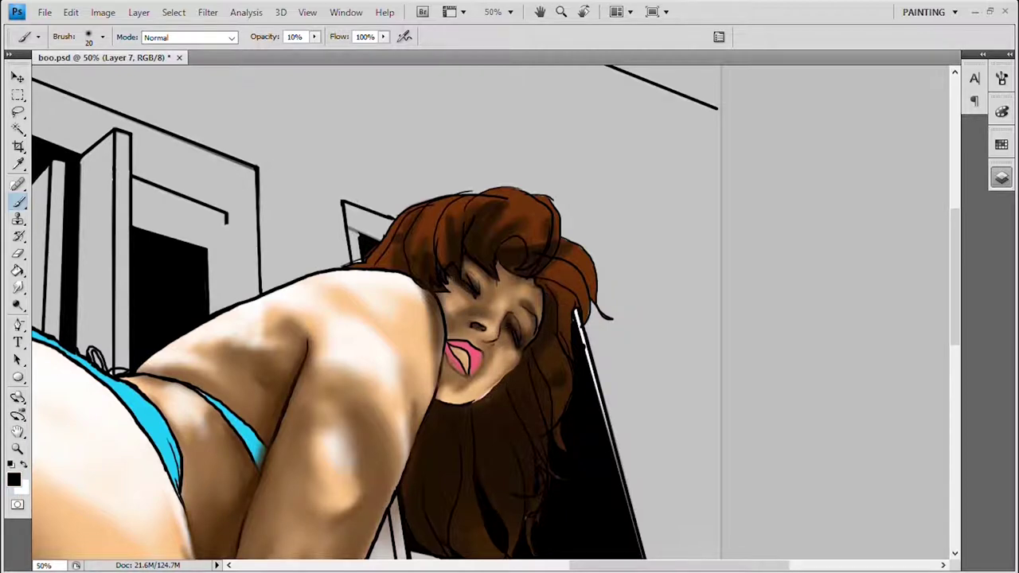
{"action": "left_click_drag", "start_coordinate": [542, 311], "coordinate": [526, 311]}
{"action": "mouse_move", "coordinate": [524, 351]}
{"action": "left_mouse_down"}
{"action": "mouse_move", "coordinate": [486, 393]}
{"action": "mouse_move", "coordinate": [546, 301]}
{"action": "mouse_move", "coordinate": [544, 288]}
{"action": "left_mouse_up"}
- Darken the hair hanging below the face in black on Layer 7, raising the brush opacity to 60%
{"action": "key", "text": "bracketright"}
{"action": "key", "text": "bracketright"}
{"action": "mouse_move", "coordinate": [511, 391]}
{"action": "left_mouse_down"}
{"action": "mouse_move", "coordinate": [478, 405]}
{"action": "mouse_move", "coordinate": [482, 412]}
{"action": "mouse_move", "coordinate": [536, 366]}
{"action": "mouse_move", "coordinate": [536, 388]}
{"action": "mouse_move", "coordinate": [505, 432]}
{"action": "left_mouse_up"}
{"action": "key", "text": "6"}
{"action": "left_click_drag", "start_coordinate": [430, 477], "coordinate": [449, 430]}
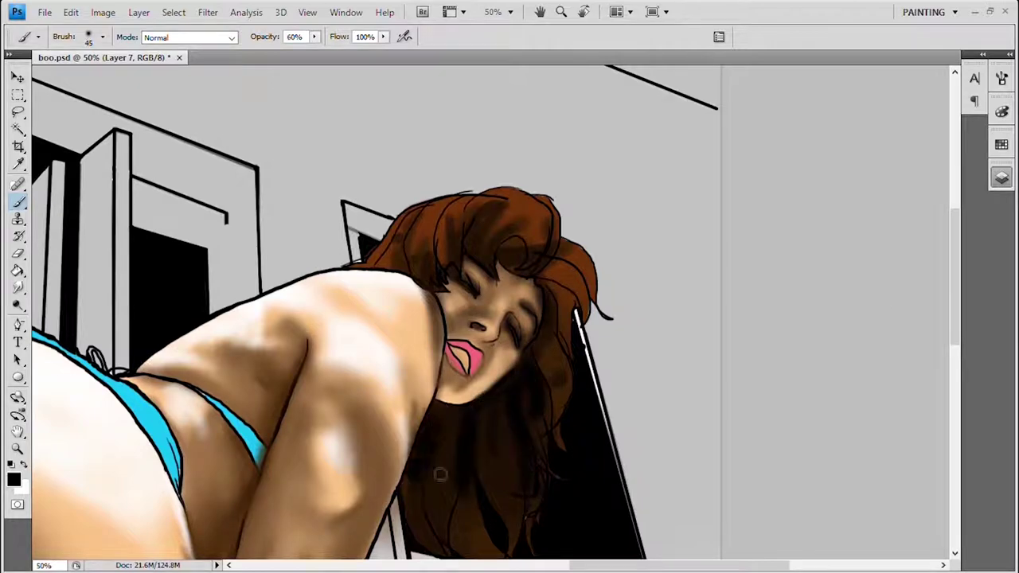
- Soften the shading around the eye with the Eraser at 20% opacity and 30 px
{"action": "key", "text": "alt+bracketleft"}
{"action": "key", "text": "bracketleft"}
{"action": "key", "text": "bracketleft"}
{"action": "key", "text": "bracketleft"}
{"action": "key", "text": "bracketleft"}
{"action": "key", "text": "bracketleft"}
{"action": "key", "text": "bracketleft"}
{"action": "key", "text": "bracketleft"}
{"action": "key", "text": "bracketleft"}
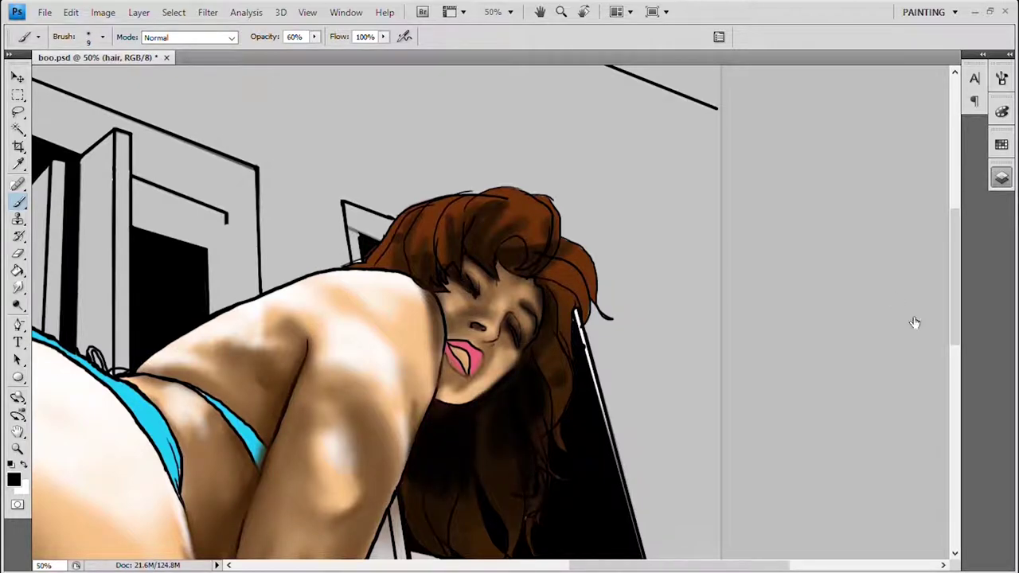
{"action": "key", "text": "e"}
{"action": "key", "text": "alt+bracketright"}
{"action": "key", "text": "alt+bracketleft"}
{"action": "key", "text": "bracketright"}
{"action": "key", "text": "bracketright"}
{"action": "key", "text": "bracketright"}
{"action": "key", "text": "3"}
{"action": "mouse_move", "coordinate": [483, 268]}
{"action": "left_mouse_down"}
{"action": "mouse_move", "coordinate": [453, 275]}
{"action": "mouse_move", "coordinate": [491, 279]}
{"action": "left_mouse_up"}
{"action": "key", "text": "bracketleft"}
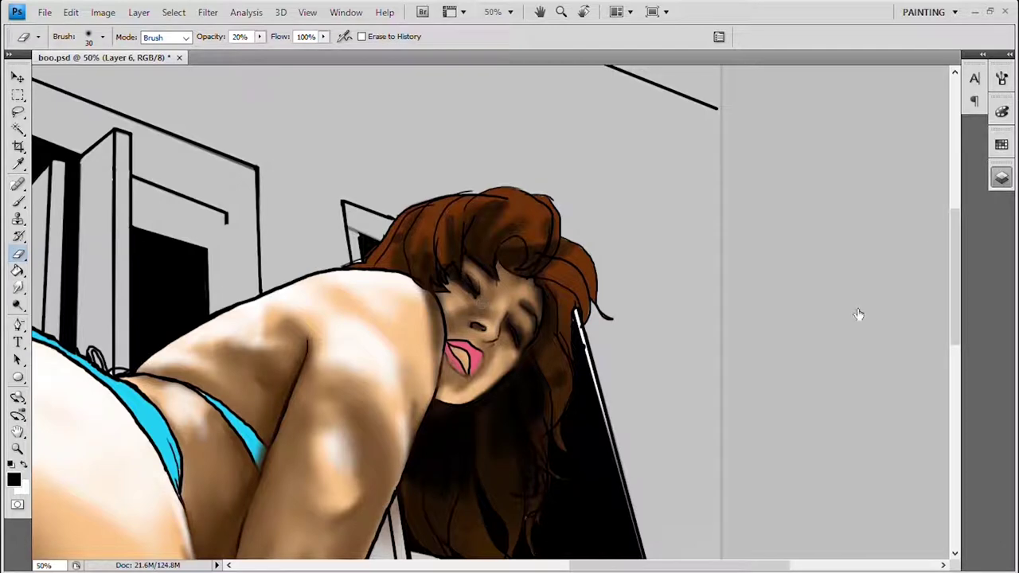
- Redraw the dark lines of both closed eyes on Layer 6 with a 10 px black brush at 20% opacity
{"action": "key", "text": "b"}
{"action": "key", "text": "alt+bracketleft"}
{"action": "mouse_move", "coordinate": [450, 256]}
{"action": "left_mouse_down"}
{"action": "mouse_move", "coordinate": [486, 274]}
{"action": "mouse_move", "coordinate": [476, 307]}
{"action": "mouse_move", "coordinate": [510, 323]}
{"action": "left_mouse_up"}
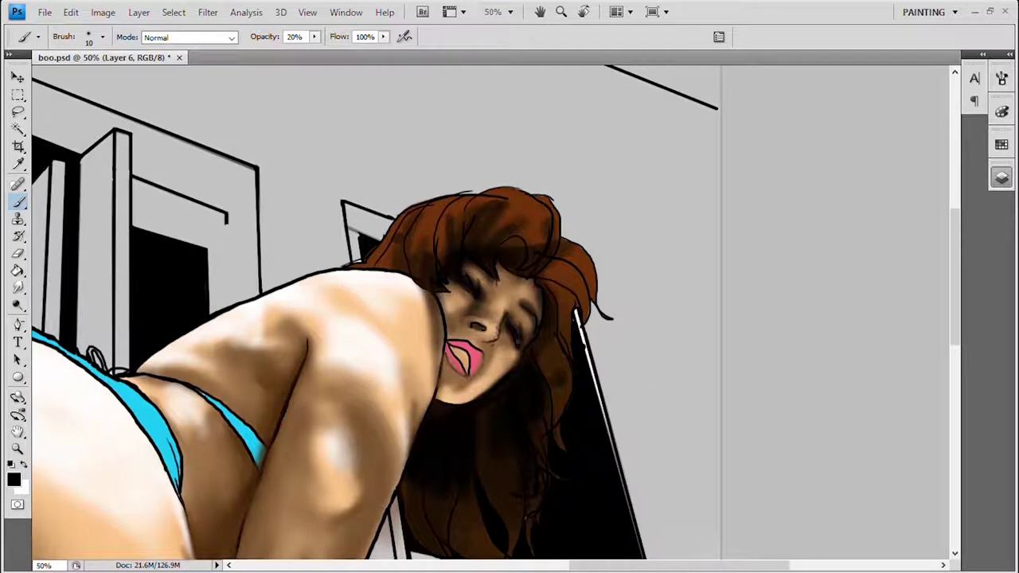
- Paint black strands into the hair above the forehead and shoulder with a smaller brush
{"action": "key", "text": "bracketleft"}
{"action": "key", "text": "alt+bracketleft"}
{"action": "mouse_move", "coordinate": [458, 247]}
{"action": "left_mouse_down"}
{"action": "mouse_move", "coordinate": [493, 208]}
{"action": "mouse_move", "coordinate": [532, 239]}
{"action": "mouse_move", "coordinate": [430, 239]}
{"action": "mouse_move", "coordinate": [407, 277]}
{"action": "left_mouse_up"}
{"action": "left_click_drag", "start_coordinate": [395, 231], "coordinate": [396, 270]}
- Sample a light skin tone and lighten the arm's edge beside the chin with a larger brush
{"action": "left_click", "coordinate": [436, 320], "text": "alt"}
{"action": "key", "text": "bracketright"}
{"action": "key", "text": "bracketright"}
{"action": "key", "text": "bracketright"}
{"action": "key", "text": "bracketright"}
{"action": "key", "text": "bracketright"}
{"action": "mouse_move", "coordinate": [437, 351]}
{"action": "left_mouse_down"}
{"action": "mouse_move", "coordinate": [416, 312]}
{"action": "mouse_move", "coordinate": [426, 406]}
{"action": "left_mouse_up"}
{"action": "key", "text": "0"}
{"action": "key", "text": "x"}
{"action": "key", "text": "1"}
{"action": "key", "text": "alt+bracketright"}
{"action": "key", "text": "alt+bracketleft"}
{"action": "key", "text": "e"}
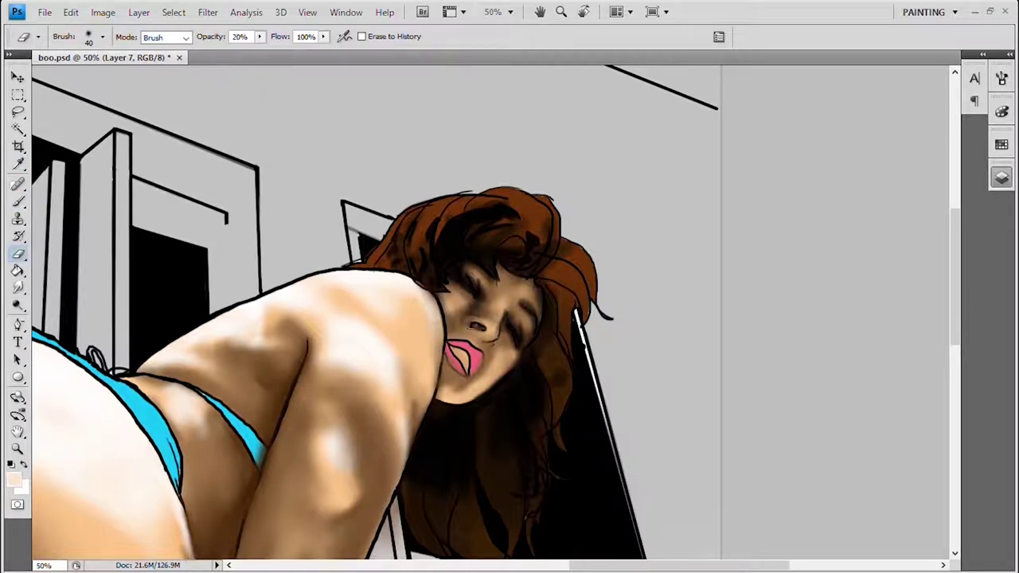
- Sample pink from the painted color swatches and color the lips with a 10 px brush
{"action": "key", "text": "b"}
{"action": "key", "text": "bracketleft"}
{"action": "key", "text": "bracketleft"}
{"action": "mouse_move", "coordinate": [458, 336]}
{"action": "left_mouse_down"}
{"action": "mouse_move", "coordinate": [501, 328]}
{"action": "mouse_move", "coordinate": [569, 352]}
{"action": "mouse_move", "coordinate": [947, 358]}
{"action": "left_mouse_up"}
{"action": "left_click", "coordinate": [194, 170], "text": "alt"}
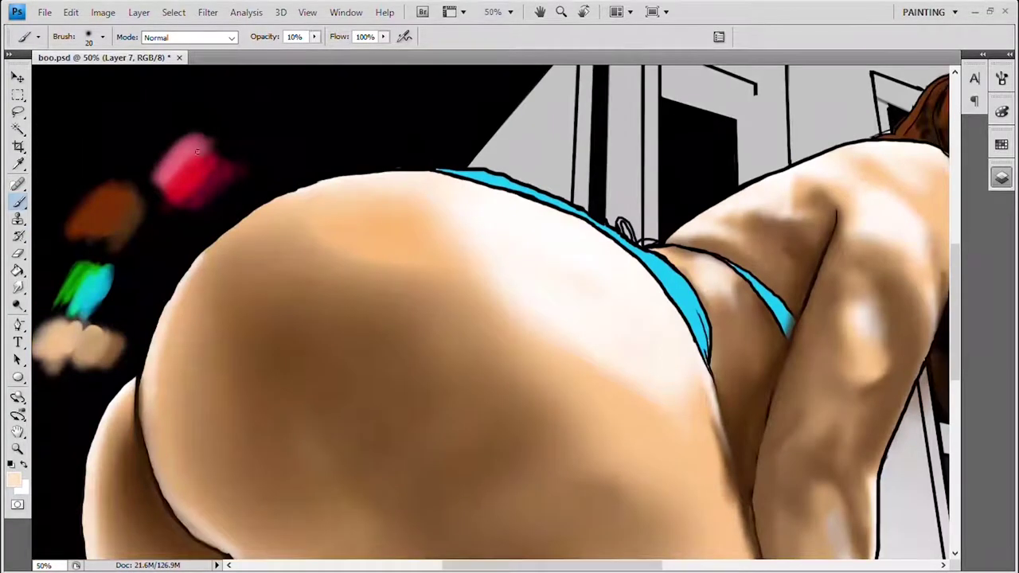
{"action": "left_click_drag", "start_coordinate": [677, 271], "coordinate": [239, 273]}
{"action": "key", "text": "bracketleft"}
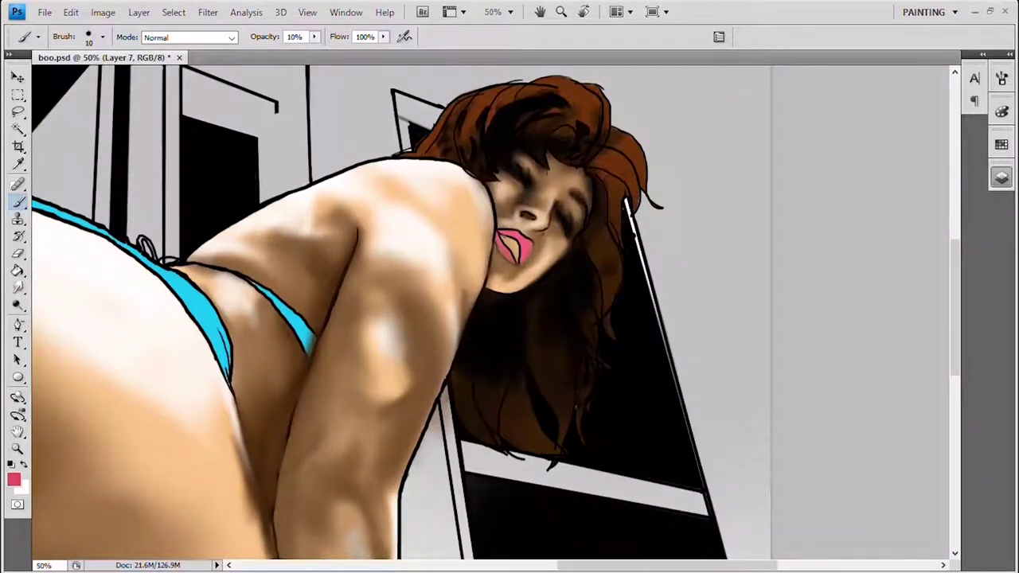
{"action": "left_click_drag", "start_coordinate": [498, 234], "coordinate": [522, 236]}
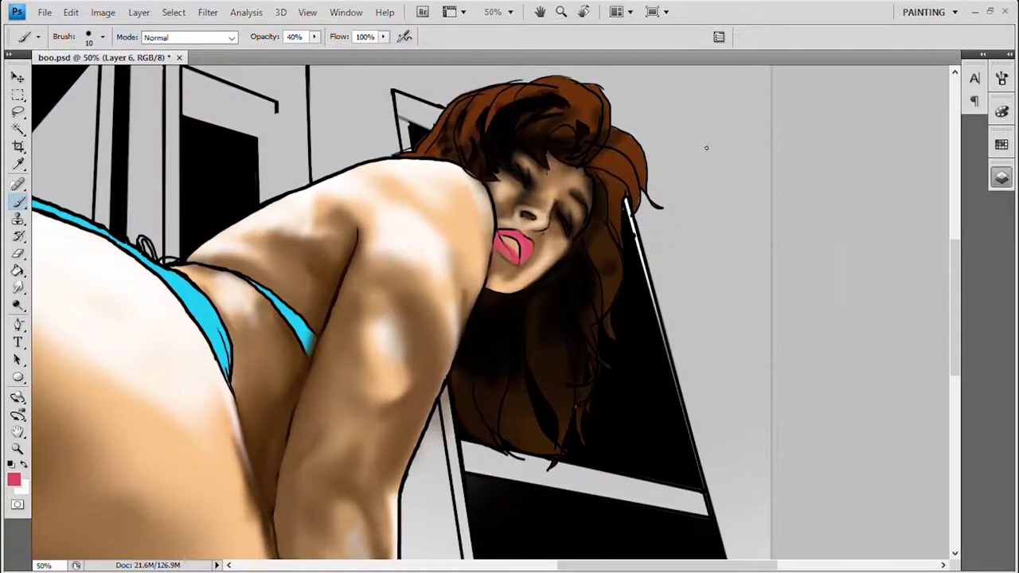
- Sample dark magenta from the painted swatches and outline the lips on Layer 6 at 40% opacity
{"action": "left_click_drag", "start_coordinate": [478, 263], "coordinate": [892, 263]}
{"action": "left_click", "coordinate": [90, 209], "text": "alt"}
{"action": "left_click_drag", "start_coordinate": [637, 318], "coordinate": [239, 334]}
{"action": "mouse_move", "coordinate": [442, 253]}
{"action": "left_mouse_down"}
{"action": "mouse_move", "coordinate": [474, 259]}
{"action": "mouse_move", "coordinate": [466, 253]}
{"action": "left_mouse_up"}
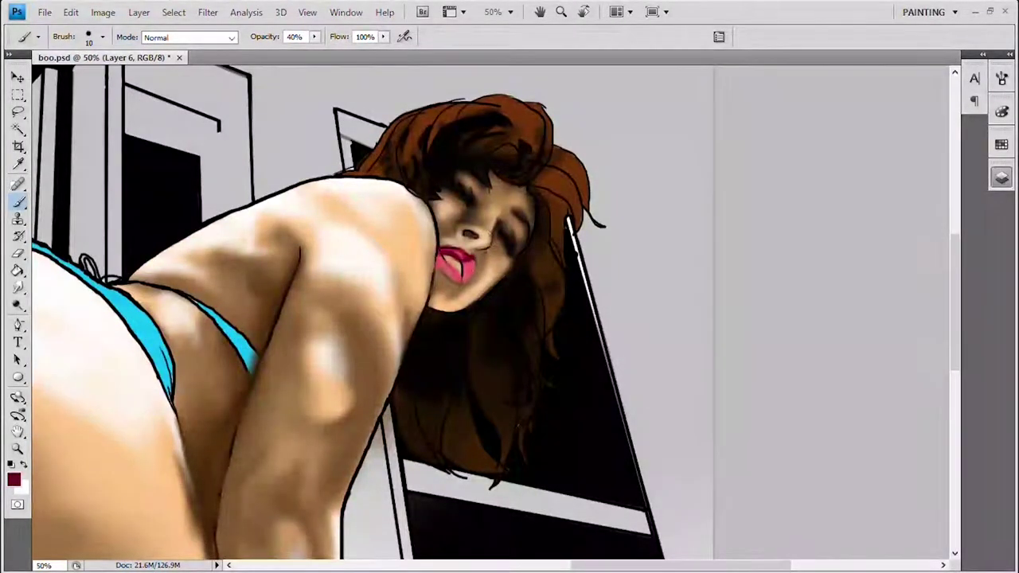
{"action": "key", "text": "bracketleft"}
{"action": "key", "text": "ctrl+plus"}
{"action": "left_click_drag", "start_coordinate": [410, 213], "coordinate": [438, 258]}
{"action": "mouse_move", "coordinate": [386, 235]}
{"action": "left_mouse_down"}
{"action": "mouse_move", "coordinate": [438, 269]}
{"action": "mouse_move", "coordinate": [430, 245]}
{"action": "left_mouse_up"}
- Refine the dark magenta shading at the corner of the lips with a fine 5 px brush at 20% opacity
{"action": "key", "text": "bracketleft"}
{"action": "key", "text": "bracketleft"}
{"action": "key", "text": "bracketleft"}
{"action": "key", "text": "bracketleft"}
{"action": "key", "text": "bracketleft"}
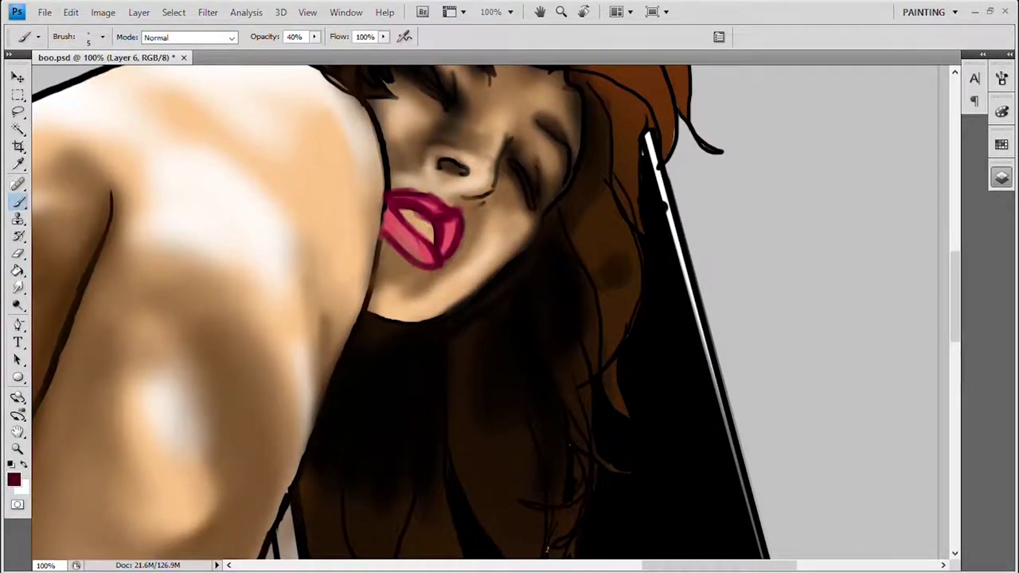
{"action": "key", "text": "2"}
{"action": "left_click_drag", "start_coordinate": [446, 223], "coordinate": [450, 253]}
{"action": "key", "text": "bracketleft"}
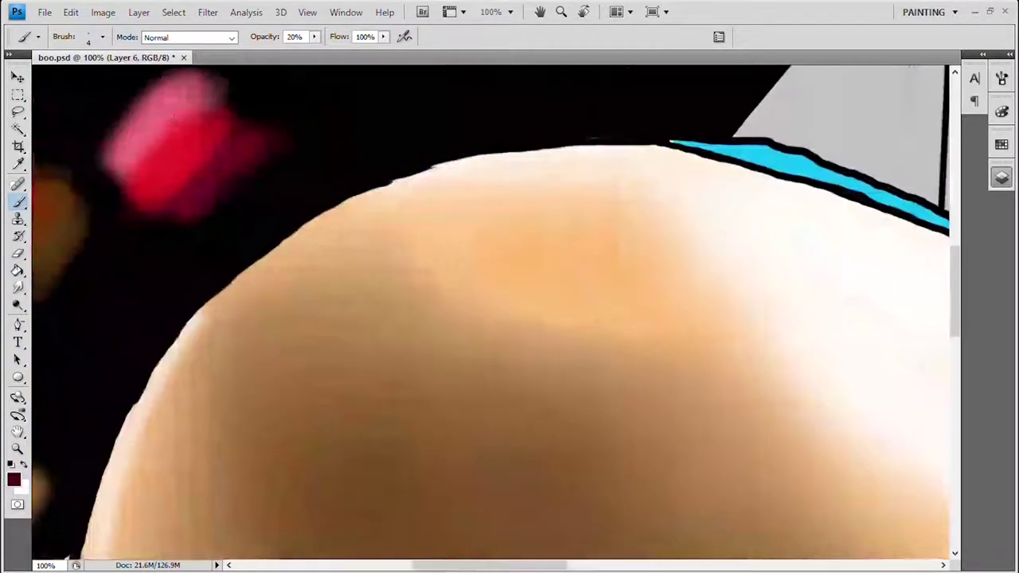
- Sample a lighter pink and paint the teeth white with a 7 px brush at 20% opacity
{"action": "left_click", "coordinate": [242, 120], "text": "alt"}
{"action": "key", "text": "bracketright"}
{"action": "key", "text": "bracketright"}
{"action": "key", "text": "bracketright"}
{"action": "key", "text": "x"}
{"action": "left_click_drag", "start_coordinate": [597, 289], "coordinate": [612, 303]}
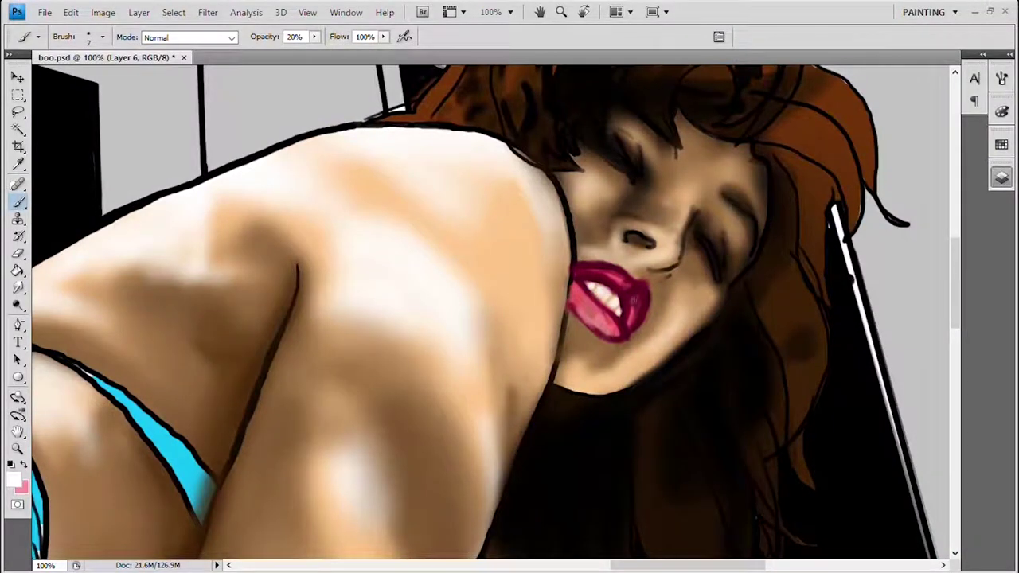
- Deepen the shading of the lower lip in a sampled dark red with a 10 px brush at 10% opacity
{"action": "key", "text": "e"}
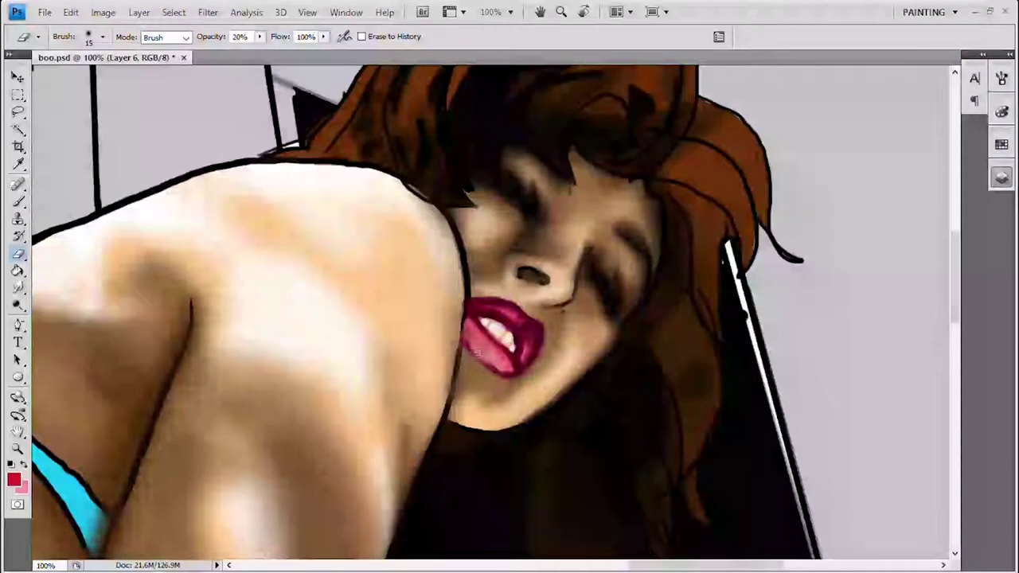
{"action": "key", "text": "b"}
{"action": "key", "text": "bracketright"}
{"action": "key", "text": "bracketright"}
{"action": "left_click", "coordinate": [460, 342], "text": "alt"}
{"action": "left_click_drag", "start_coordinate": [478, 336], "coordinate": [505, 363]}
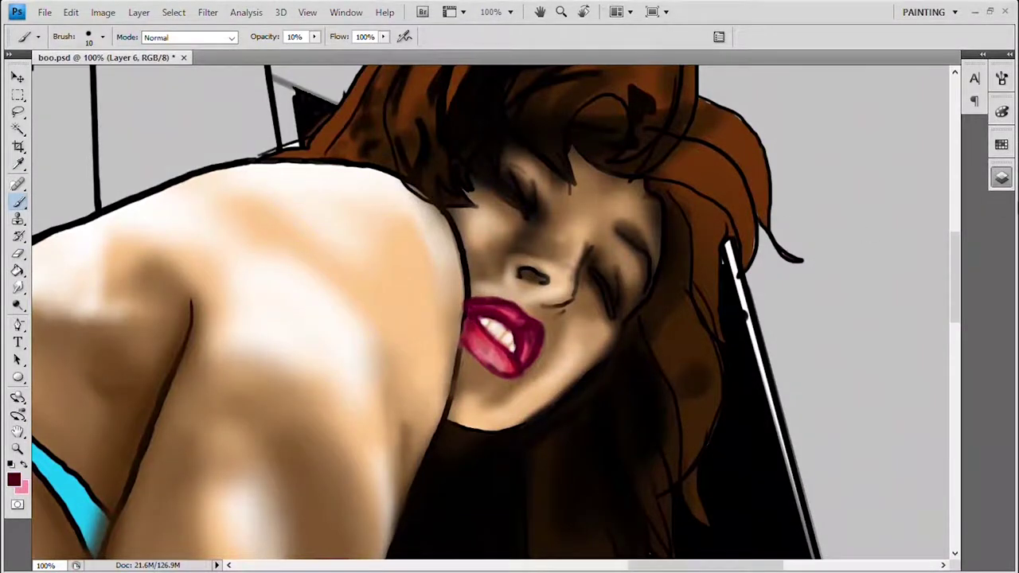
- Add purple eyeshadow and a green tint to the eyes on Layer 6 at 10% opacity
{"action": "left_click", "coordinate": [1002, 180]}
{"action": "left_click_drag", "start_coordinate": [602, 274], "coordinate": [618, 303]}
{"action": "left_click_drag", "start_coordinate": [521, 188], "coordinate": [534, 206]}
{"action": "left_click_drag", "start_coordinate": [600, 282], "coordinate": [607, 296]}
{"action": "left_click_drag", "start_coordinate": [503, 191], "coordinate": [514, 200]}
{"action": "key", "text": "bracketleft"}
{"action": "key", "text": "bracketleft"}
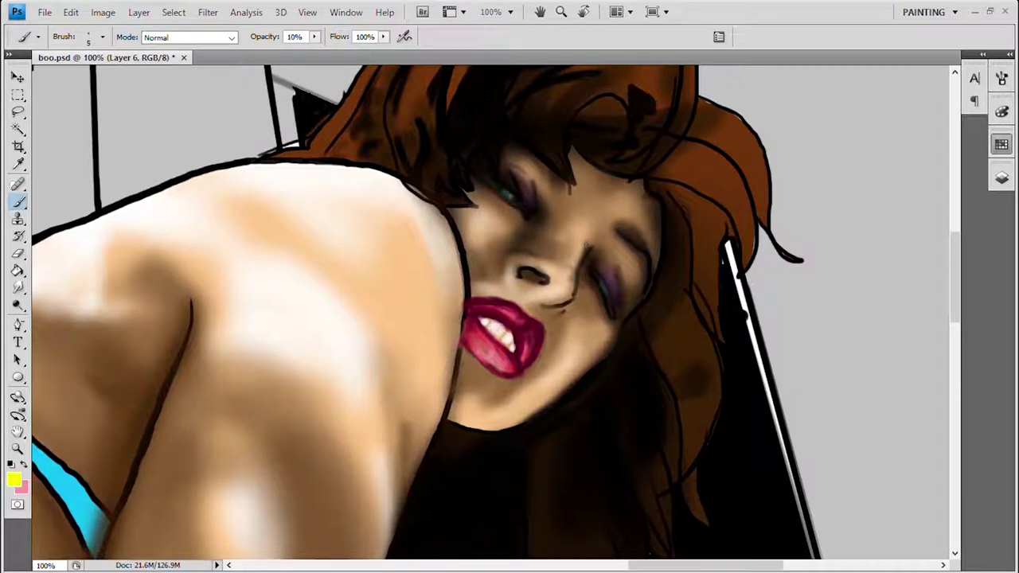
- Sample black and darken the nostril on Layer 6 at 10% opacity
{"action": "left_click", "coordinate": [757, 223], "text": "alt"}
{"action": "left_click", "coordinate": [505, 197], "text": "alt"}
{"action": "key", "text": "bracketright"}
{"action": "key", "text": "bracketright"}
{"action": "left_click_drag", "start_coordinate": [642, 314], "coordinate": [620, 275]}
{"action": "key", "text": "bracketright"}
{"action": "key", "text": "bracketright"}
{"action": "key", "text": "bracketright"}
{"action": "key", "text": "bracketright"}
{"action": "key", "text": "bracketright"}
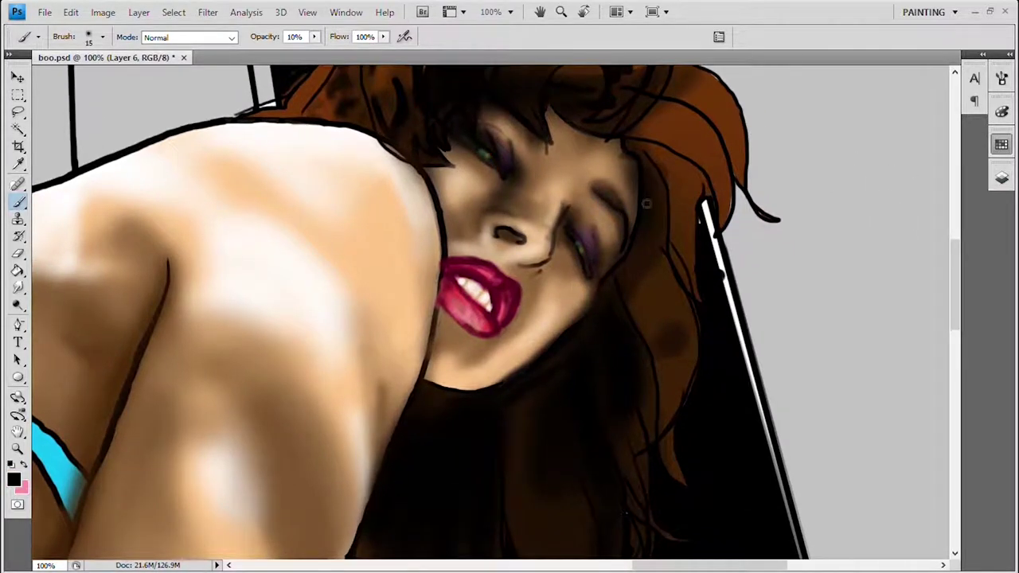
{"action": "key", "text": "1"}
{"action": "left_click_drag", "start_coordinate": [497, 232], "coordinate": [521, 238]}
{"action": "key", "text": "bracketleft"}
{"action": "key", "text": "bracketleft"}
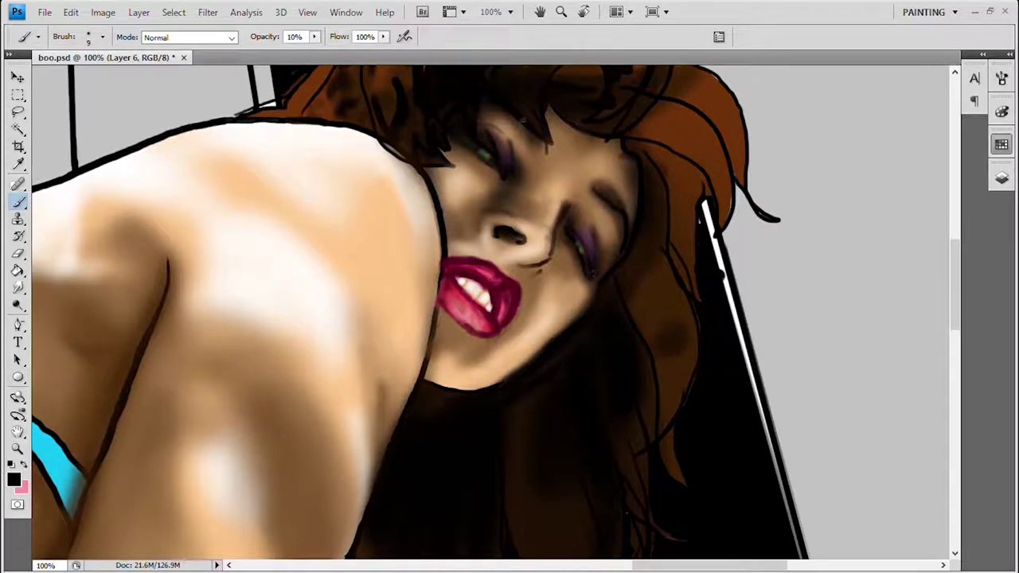
- Darken the eyelid, the crease below the nose and the lower lip's edge in black with a 7 px brush
{"action": "left_click_drag", "start_coordinate": [511, 155], "coordinate": [501, 129]}
{"action": "mouse_move", "coordinate": [550, 239]}
{"action": "left_mouse_down"}
{"action": "mouse_move", "coordinate": [555, 256]}
{"action": "mouse_move", "coordinate": [528, 276]}
{"action": "left_mouse_up"}
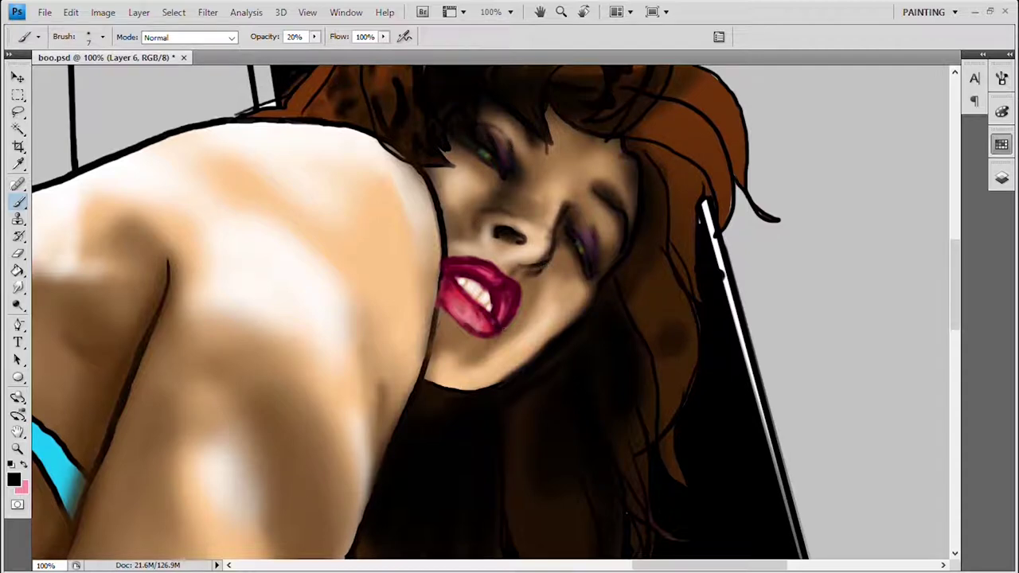
{"action": "mouse_move", "coordinate": [439, 283]}
{"action": "left_mouse_down"}
{"action": "mouse_move", "coordinate": [436, 318]}
{"action": "mouse_move", "coordinate": [475, 334]}
{"action": "left_mouse_up"}
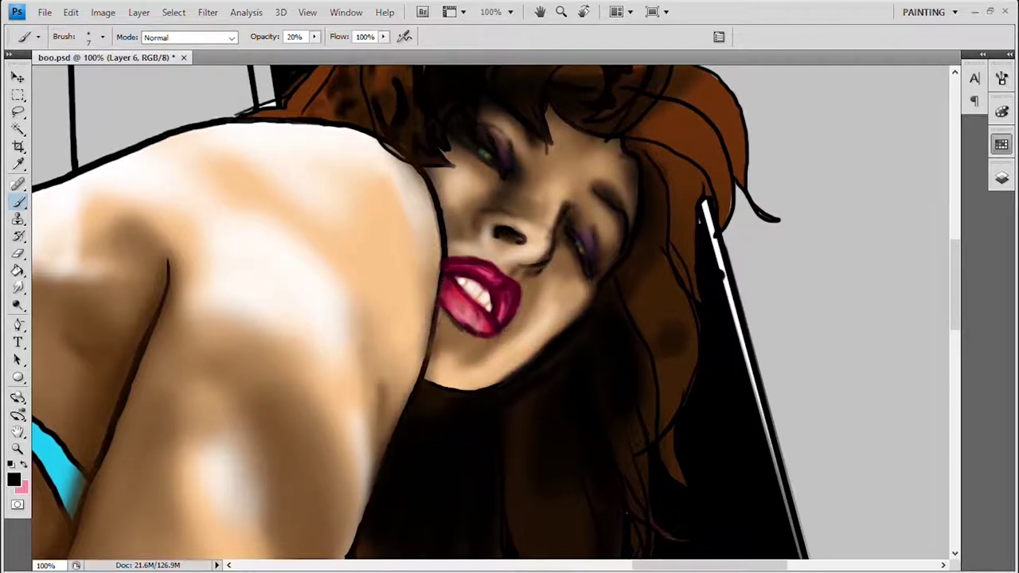
{"action": "left_click_drag", "start_coordinate": [398, 157], "coordinate": [357, 232]}
{"action": "key", "text": "e"}
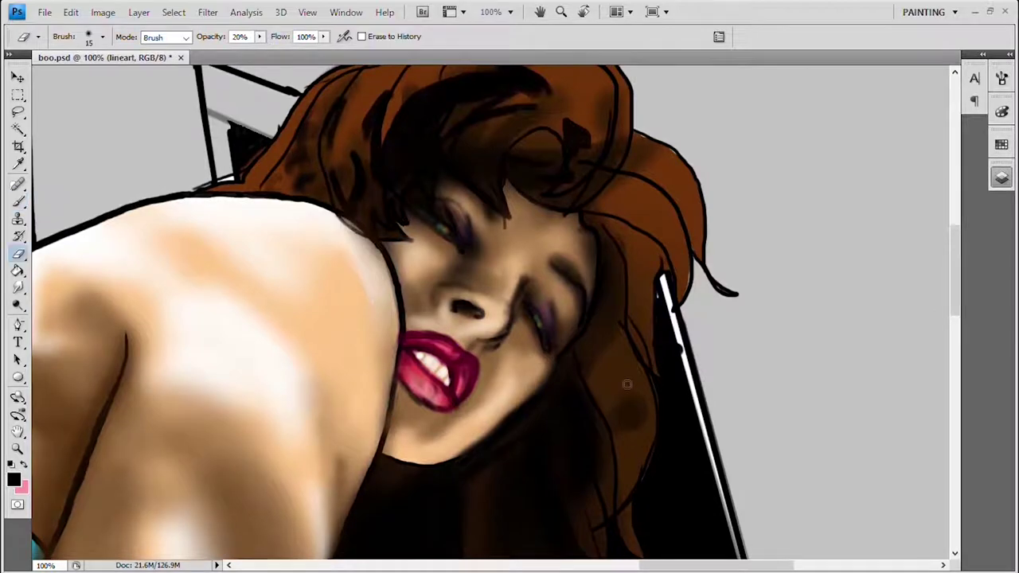
- Select the hair with the Magic Wand on the hair layer, darken its lower part in black and deselect it
{"action": "key", "text": "ctrl+minus"}
{"action": "key", "text": "ctrl+minus"}
{"action": "key", "text": "ctrl+minus"}
{"action": "key", "text": "ctrl+minus"}
{"action": "key", "text": "w"}
{"action": "left_click", "coordinate": [676, 321]}
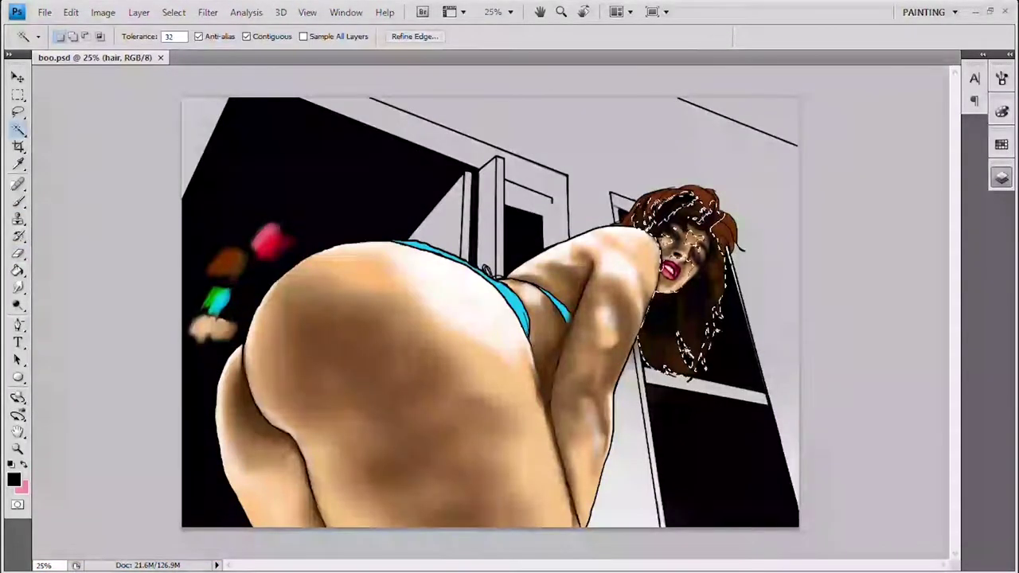
{"action": "key", "text": "b"}
{"action": "key", "text": "ctrl+d"}
- Select the grey wall areas around the figure from the lineart layer with the Magic Wand
{"action": "key", "text": "alt+bracketright"}
{"action": "key", "text": "alt+bracketright"}
{"action": "key", "text": "w"}
{"action": "left_click", "coordinate": [628, 470]}
{"action": "key", "text": "l"}
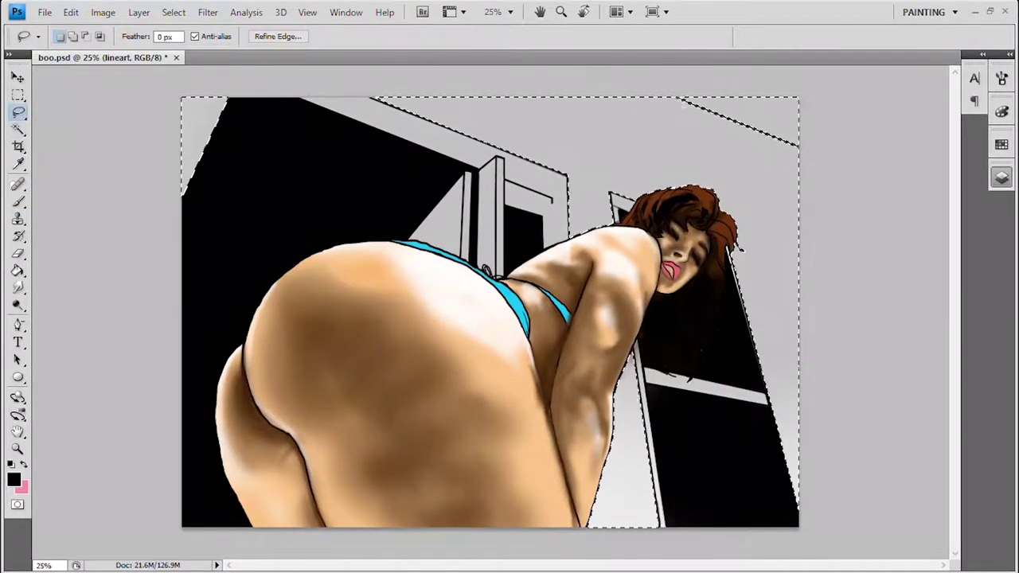
{"action": "key", "text": "ctrl+shift+i"}
- Paint the selected wall light grey on the porch layer with an 800 px brush at 100% opacity
{"action": "key", "text": "b"}
{"action": "key", "text": "alt+bracketleft"}
{"action": "key", "text": "alt+bracketleft"}
{"action": "left_click", "coordinate": [860, 255], "text": "alt"}
{"action": "key", "text": "bracketright"}
{"action": "key", "text": "bracketright"}
{"action": "key", "text": "bracketright"}
{"action": "key", "text": "bracketright"}
{"action": "key", "text": "bracketright"}
{"action": "key", "text": "bracketright"}
{"action": "key", "text": "0"}
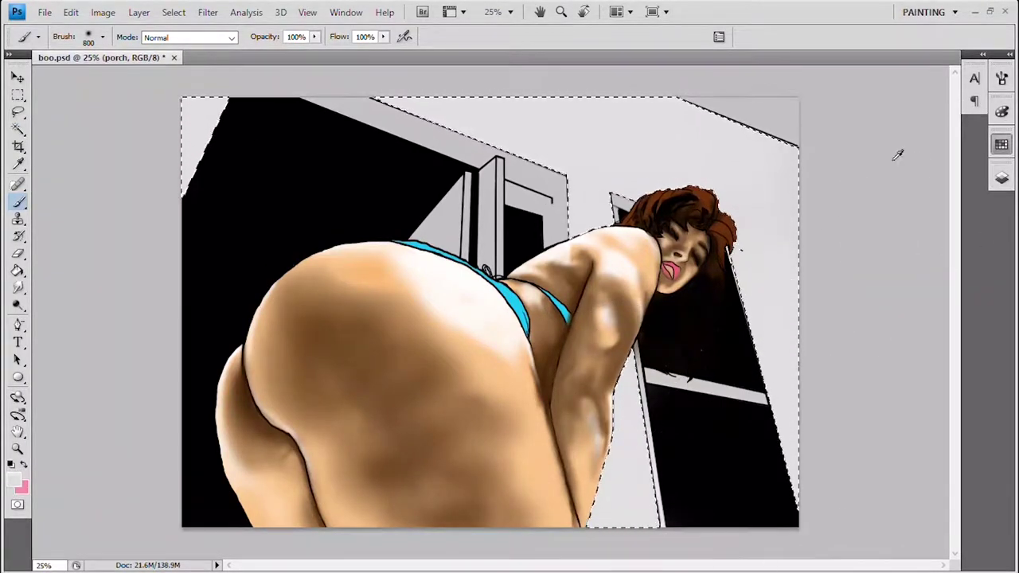
- Paint a white streak across the upper wall and whiten the wall corner and the strip beside the arm
{"action": "key", "text": "bracketleft"}
{"action": "key", "text": "bracketleft"}
{"action": "key", "text": "bracketleft"}
{"action": "key", "text": "bracketleft"}
{"action": "key", "text": "bracketleft"}
{"action": "key", "text": "bracketleft"}
{"action": "left_click_drag", "start_coordinate": [409, 114], "coordinate": [892, 156]}
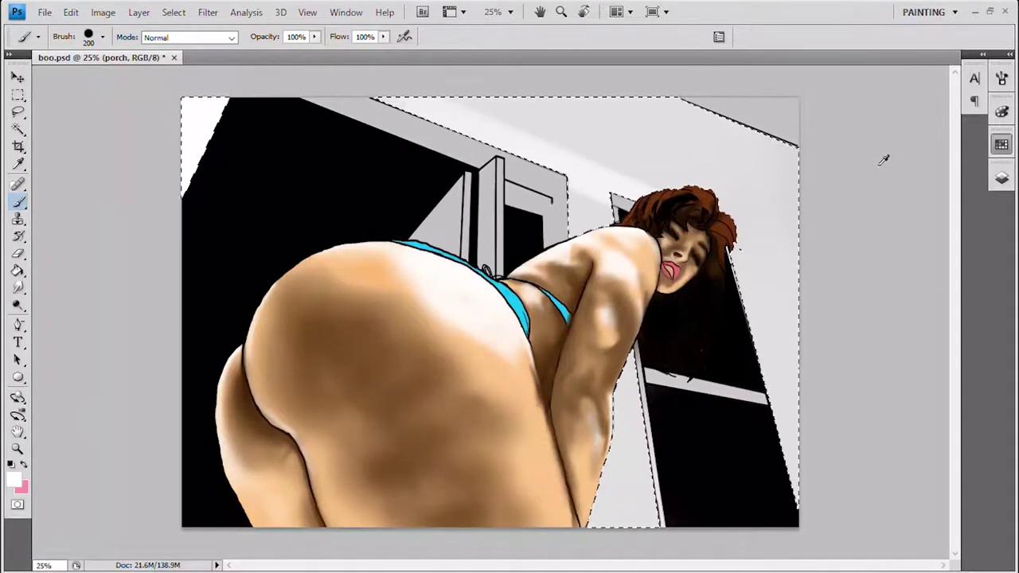
{"action": "left_click_drag", "start_coordinate": [625, 510], "coordinate": [600, 193]}
- Extend and soften the white streak on the wall above the door frame with a soft 90 px brush
{"action": "key", "text": "bracketleft"}
{"action": "key", "text": "bracketleft"}
{"action": "key", "text": "bracketleft"}
{"action": "key", "text": "bracketleft"}
{"action": "key", "text": "bracketleft"}
{"action": "key", "text": "bracketleft"}
{"action": "key", "text": "bracketleft"}
{"action": "key", "text": "bracketleft"}
{"action": "key", "text": "bracketleft"}
{"action": "key", "text": "bracketleft"}
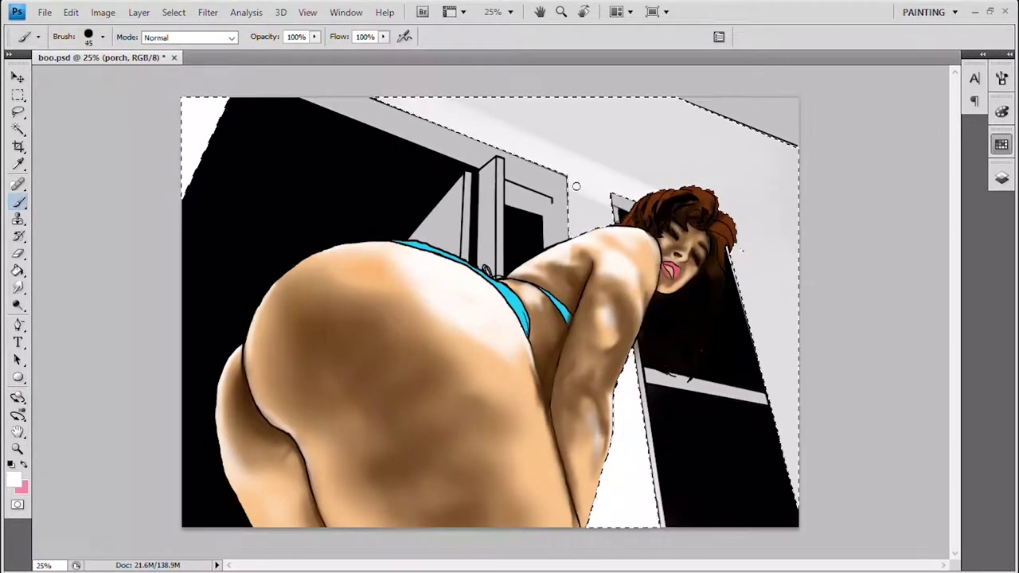
{"action": "key", "text": "bracketright"}
{"action": "key", "text": "bracketright"}
{"action": "key", "text": "bracketright"}
{"action": "key", "text": "bracketright"}
{"action": "key", "text": "bracketright"}
{"action": "key", "text": "bracketright"}
{"action": "key", "text": "bracketright"}
{"action": "key", "text": "bracketright"}
{"action": "key", "text": "bracketright"}
{"action": "key", "text": "bracketright"}
{"action": "key", "text": "bracketright"}
{"action": "key", "text": "bracketright"}
{"action": "key", "text": "bracketright"}
{"action": "key", "text": "bracketright"}
{"action": "key", "text": "bracketright"}
{"action": "key", "text": "bracketright"}
{"action": "key", "text": "bracketright"}
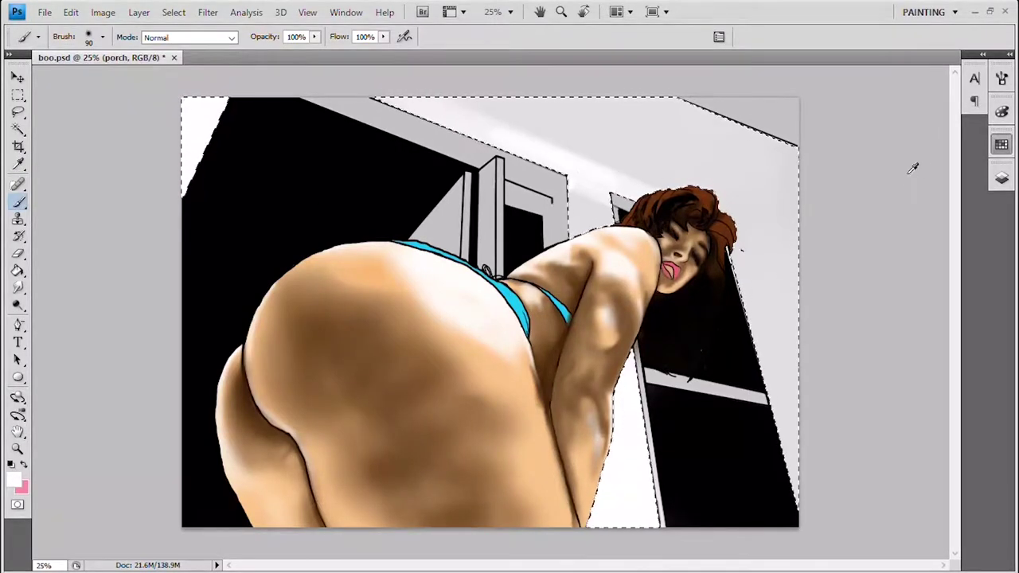
- Extend the white wall streak and shade the selected wall with soft grey at 30% opacity, using brushes of 100 to 300 px
{"action": "left_click_drag", "start_coordinate": [619, 143], "coordinate": [528, 114]}
{"action": "left_click", "coordinate": [842, 155], "text": "alt"}
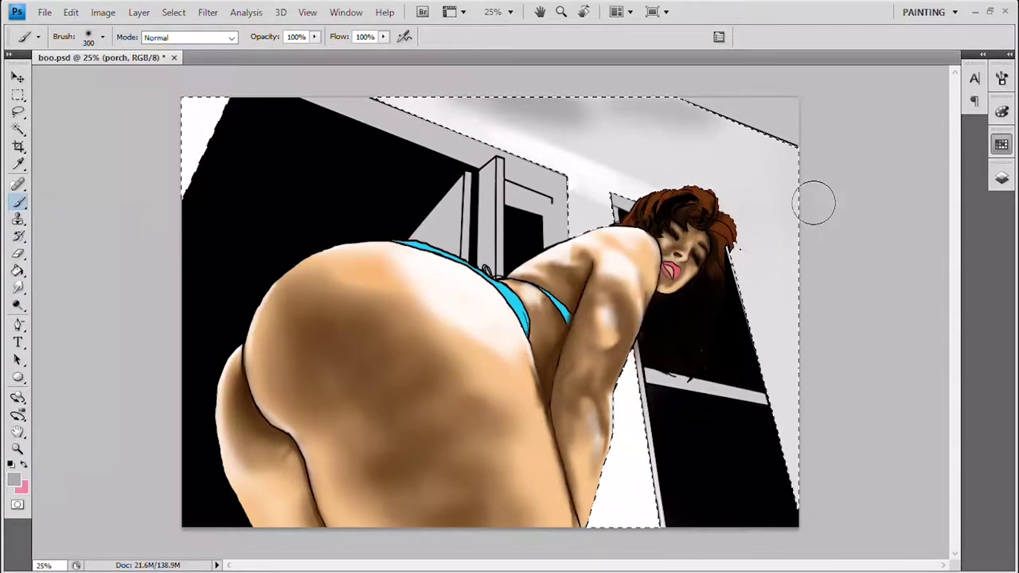
{"action": "key", "text": "3"}
{"action": "key", "text": "bracketright"}
{"action": "key", "text": "bracketright"}
{"action": "key", "text": "bracketright"}
{"action": "key", "text": "bracketright"}
{"action": "key", "text": "bracketright"}
{"action": "key", "text": "bracketleft"}
{"action": "key", "text": "bracketleft"}
{"action": "key", "text": "bracketleft"}
{"action": "key", "text": "bracketleft"}
{"action": "key", "text": "bracketleft"}
{"action": "key", "text": "bracketleft"}
{"action": "key", "text": "bracketleft"}
{"action": "key", "text": "bracketleft"}
{"action": "key", "text": "bracketleft"}
{"action": "key", "text": "bracketleft"}
{"action": "key", "text": "bracketleft"}
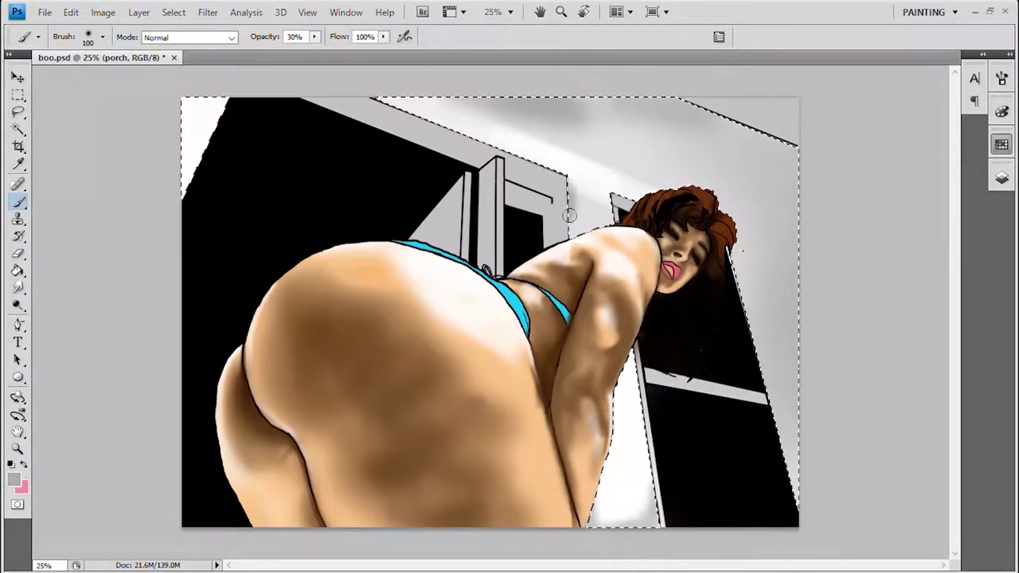
{"action": "left_click_drag", "start_coordinate": [621, 100], "coordinate": [687, 101]}
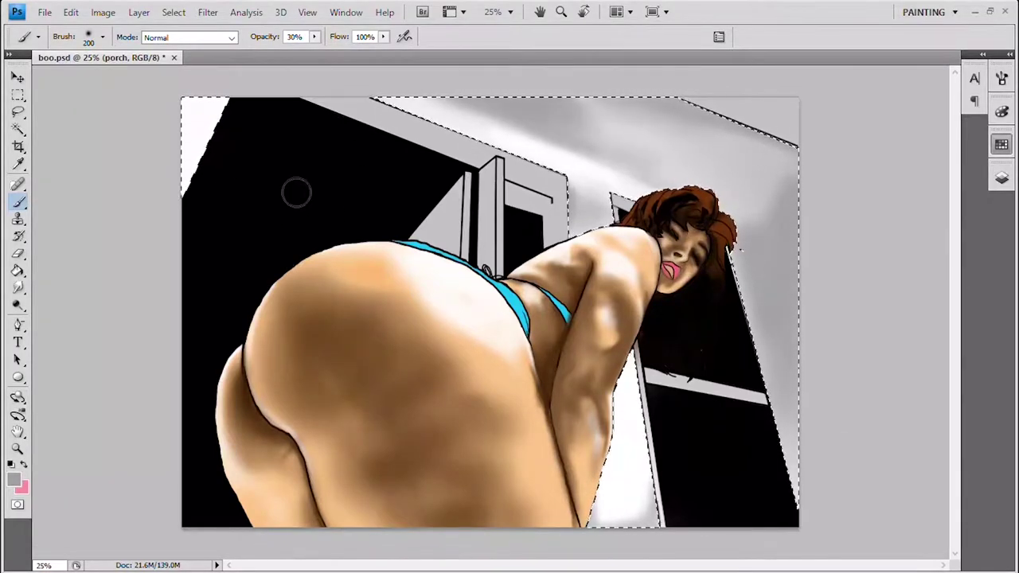
- Paint thin white highlight lines and a soft spot on the wall beside the right-hand door at 30% opacity, and deselect
{"action": "key", "text": "d"}
{"action": "key", "text": "x"}
{"action": "key", "text": "bracketleft"}
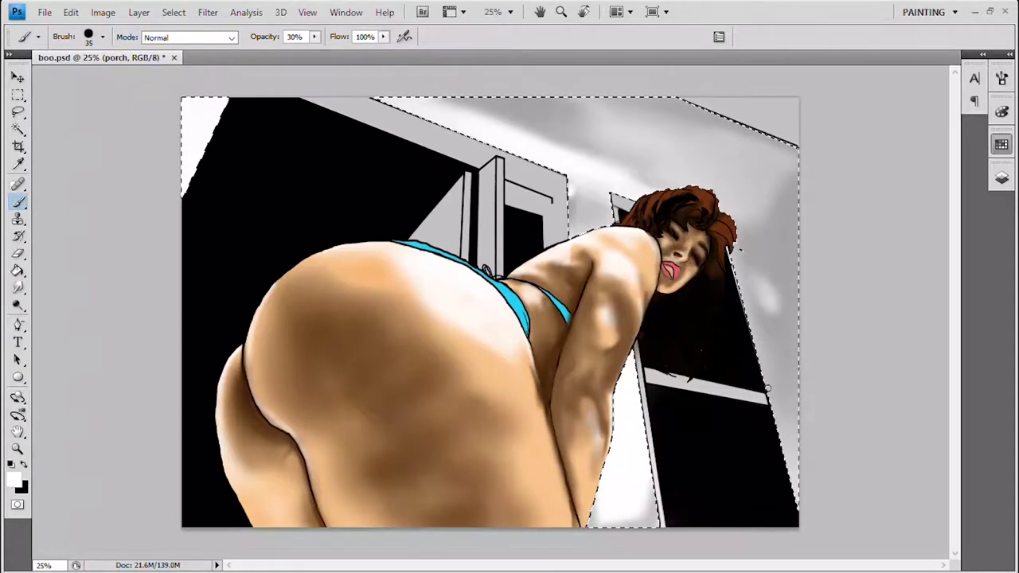
{"action": "key", "text": "ctrl+d"}
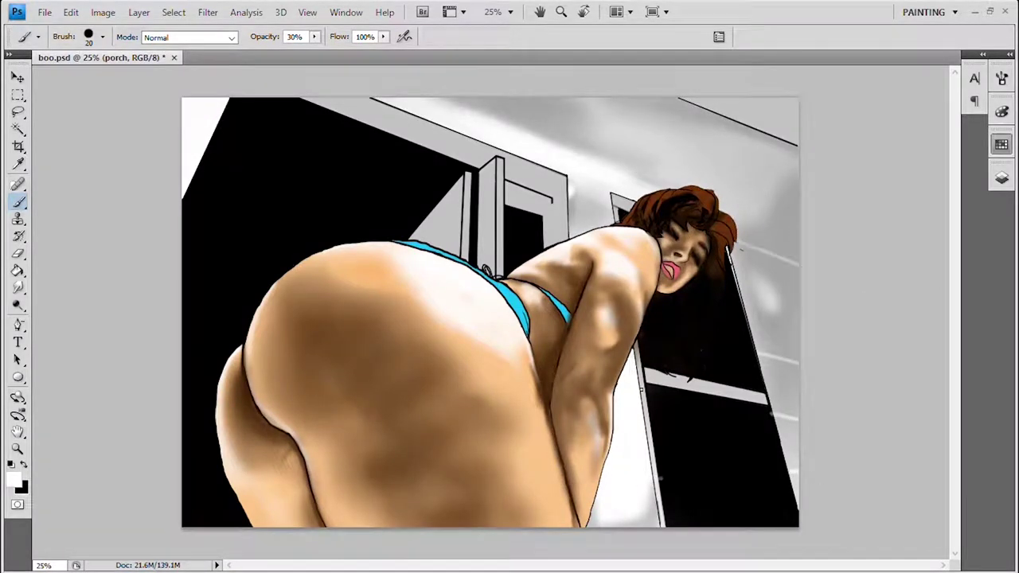
- Select the light bars of the doors from the lineart, paint them white on the porch layer, and deselect
{"action": "key", "text": "alt+bracketright"}
{"action": "key", "text": "w"}
{"action": "left_click", "coordinate": [647, 354]}
{"action": "key", "text": "ctrl+shift+i"}
{"action": "key", "text": "alt+bracketleft"}
{"action": "key", "text": "b"}
{"action": "left_click_drag", "start_coordinate": [667, 387], "coordinate": [758, 407]}
{"action": "key", "text": "ctrl+alt+z"}
{"action": "key", "text": "ctrl+alt+z"}
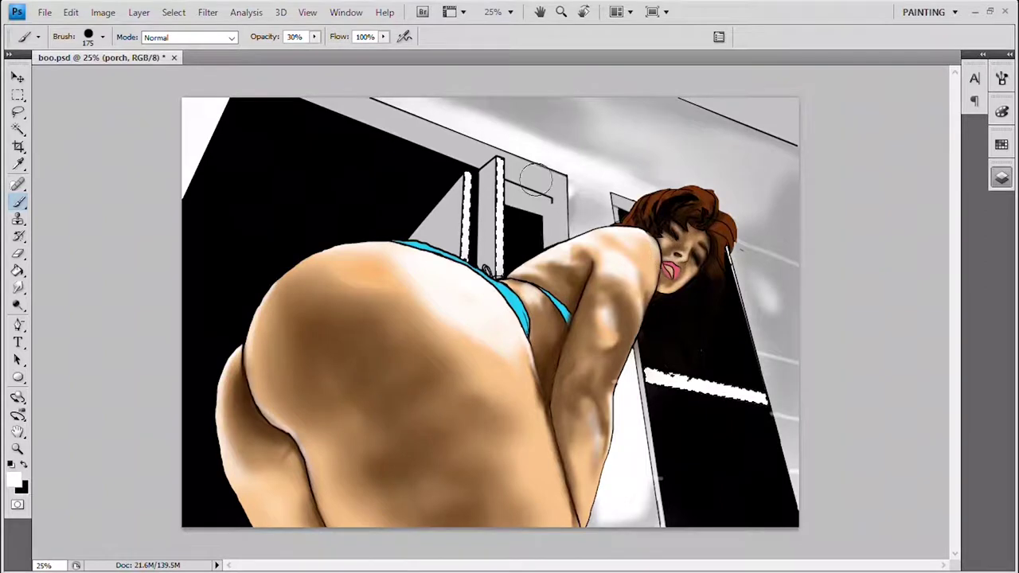
{"action": "key", "text": "bracketleft"}
{"action": "key", "text": "bracketleft"}
{"action": "key", "text": "ctrl+d"}
- Paint translucent white highlights on the wall beside the hair and along the right-hand door's edge at 30% opacity
{"action": "mouse_move", "coordinate": [726, 229]}
{"action": "left_mouse_down"}
{"action": "mouse_move", "coordinate": [773, 243]}
{"action": "mouse_move", "coordinate": [796, 265]}
{"action": "left_mouse_up"}
{"action": "key", "text": "bracketleft"}
{"action": "key", "text": "bracketleft"}
{"action": "key", "text": "bracketleft"}
{"action": "key", "text": "bracketleft"}
{"action": "key", "text": "bracketleft"}
{"action": "key", "text": "bracketleft"}
{"action": "key", "text": "bracketleft"}
{"action": "mouse_move", "coordinate": [739, 242]}
{"action": "left_mouse_down"}
{"action": "mouse_move", "coordinate": [792, 264]}
{"action": "mouse_move", "coordinate": [766, 371]}
{"action": "left_mouse_up"}
{"action": "key", "text": "bracketleft"}
{"action": "key", "text": "bracketleft"}
{"action": "key", "text": "bracketleft"}
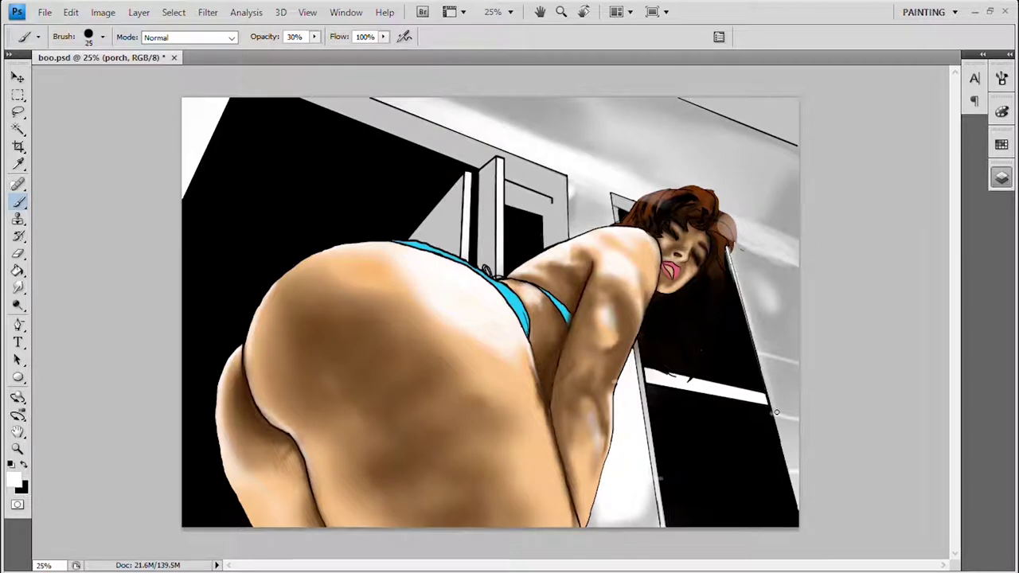
- Brush white over the strip edge beside the arm and the frame of the small window at 30% opacity
{"action": "key", "text": "bracketright"}
{"action": "key", "text": "bracketright"}
{"action": "key", "text": "bracketright"}
{"action": "key", "text": "bracketright"}
{"action": "key", "text": "bracketright"}
{"action": "key", "text": "bracketright"}
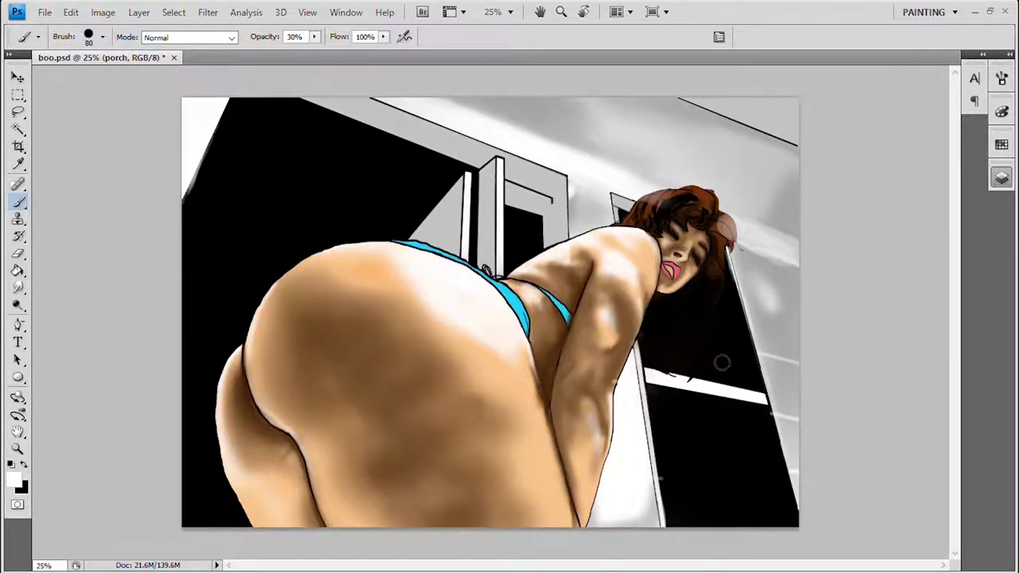
{"action": "left_click_drag", "start_coordinate": [638, 344], "coordinate": [644, 431]}
{"action": "mouse_move", "coordinate": [510, 204]}
{"action": "left_mouse_down"}
{"action": "mouse_move", "coordinate": [306, 129]}
{"action": "mouse_move", "coordinate": [329, 158]}
{"action": "mouse_move", "coordinate": [279, 131]}
{"action": "mouse_move", "coordinate": [399, 238]}
{"action": "mouse_move", "coordinate": [551, 213]}
{"action": "mouse_move", "coordinate": [521, 263]}
{"action": "left_mouse_up"}
- Add soft white reflections to the dark area behind the leg, the small window pane and the upper dark panel
{"action": "key", "text": "bracketright"}
{"action": "key", "text": "bracketright"}
{"action": "key", "text": "bracketright"}
{"action": "key", "text": "bracketleft"}
{"action": "key", "text": "bracketleft"}
{"action": "key", "text": "bracketleft"}
{"action": "key", "text": "bracketleft"}
{"action": "key", "text": "bracketleft"}
{"action": "key", "text": "bracketleft"}
{"action": "key", "text": "bracketleft"}
{"action": "left_click_drag", "start_coordinate": [217, 327], "coordinate": [211, 505]}
{"action": "left_click_drag", "start_coordinate": [214, 469], "coordinate": [231, 517]}
{"action": "left_click_drag", "start_coordinate": [524, 264], "coordinate": [526, 223]}
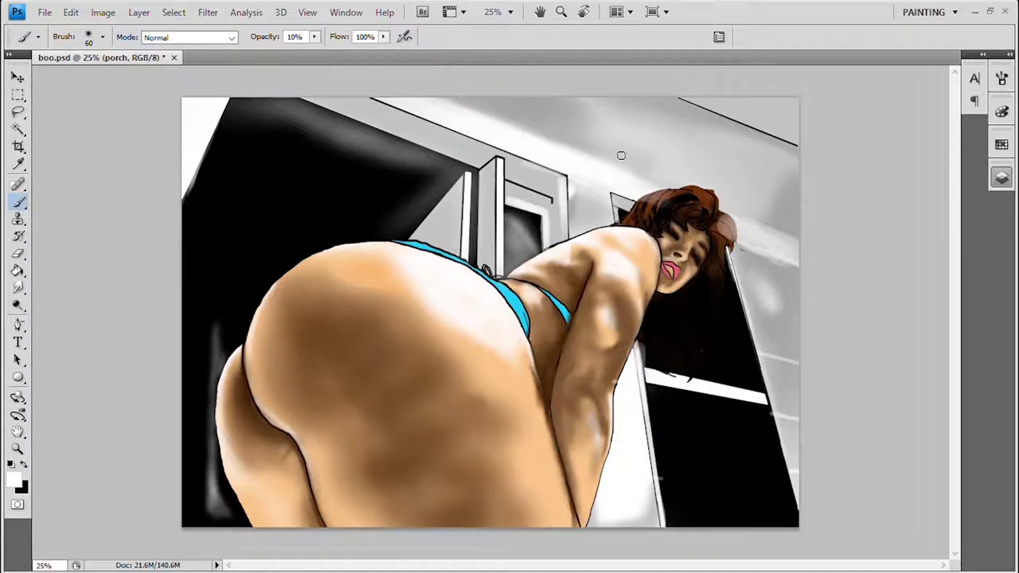
- Lighten the large dark panel behind the figure with a soft white 700 px brush at 10% opacity
{"action": "key", "text": "bracketright"}
{"action": "key", "text": "bracketright"}
{"action": "key", "text": "bracketright"}
{"action": "key", "text": "bracketright"}
{"action": "key", "text": "bracketright"}
{"action": "key", "text": "bracketright"}
{"action": "key", "text": "bracketright"}
{"action": "key", "text": "bracketright"}
{"action": "key", "text": "bracketright"}
{"action": "key", "text": "bracketright"}
{"action": "key", "text": "bracketright"}
{"action": "mouse_move", "coordinate": [313, 173]}
{"action": "left_mouse_down"}
{"action": "mouse_move", "coordinate": [382, 183]}
{"action": "mouse_move", "coordinate": [399, 247]}
{"action": "left_mouse_up"}
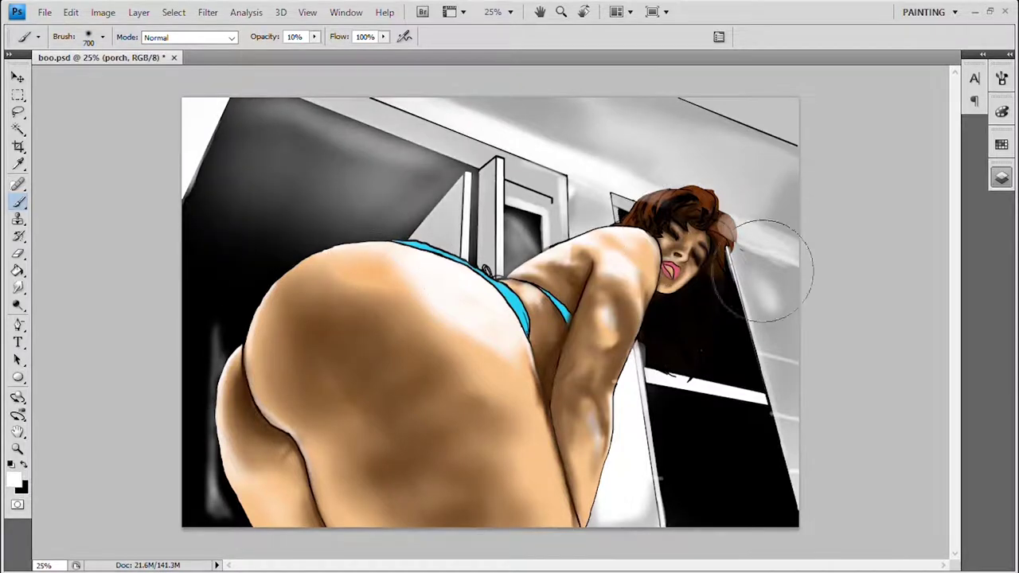
- Brush soft white reflections around the hair on the right-hand door's dark panes at 10% opacity
{"action": "key", "text": "bracketleft"}
{"action": "key", "text": "bracketleft"}
{"action": "key", "text": "bracketleft"}
{"action": "key", "text": "bracketleft"}
{"action": "key", "text": "bracketleft"}
{"action": "key", "text": "bracketleft"}
{"action": "key", "text": "bracketleft"}
{"action": "key", "text": "bracketleft"}
{"action": "key", "text": "bracketleft"}
{"action": "mouse_move", "coordinate": [739, 270]}
{"action": "left_mouse_down"}
{"action": "mouse_move", "coordinate": [738, 358]}
{"action": "mouse_move", "coordinate": [729, 315]}
{"action": "mouse_move", "coordinate": [754, 421]}
{"action": "mouse_move", "coordinate": [700, 450]}
{"action": "mouse_move", "coordinate": [712, 392]}
{"action": "mouse_move", "coordinate": [690, 411]}
{"action": "left_mouse_up"}
{"action": "left_click_drag", "start_coordinate": [725, 382], "coordinate": [726, 306]}
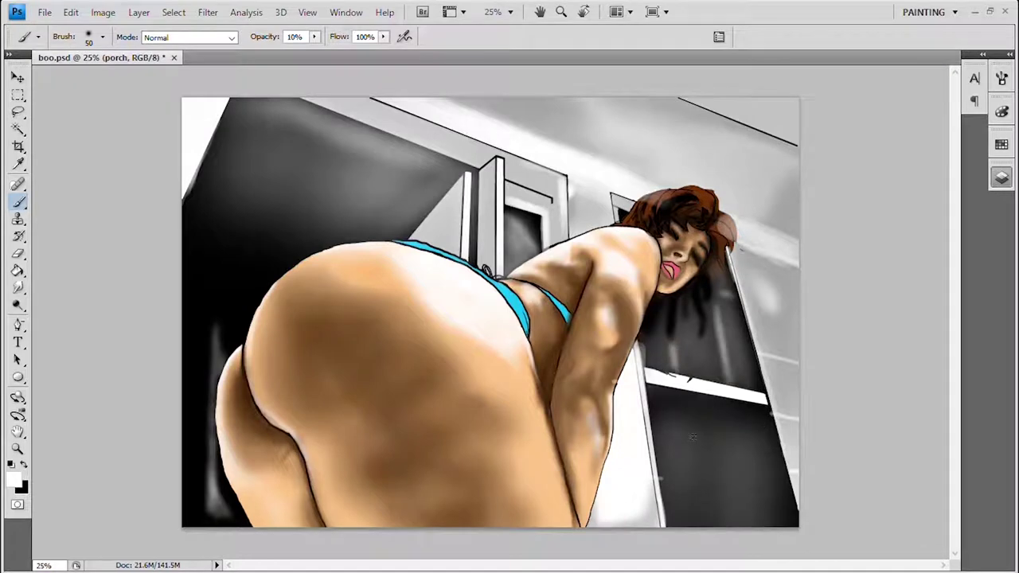
- Paint faint vertical and horizontal white reflection lines on the right-hand door panes and lighten the dark area beside the leg
{"action": "left_click_drag", "start_coordinate": [691, 419], "coordinate": [694, 522]}
{"action": "mouse_move", "coordinate": [739, 428]}
{"action": "left_mouse_down"}
{"action": "mouse_move", "coordinate": [740, 460]}
{"action": "mouse_move", "coordinate": [750, 421]}
{"action": "mouse_move", "coordinate": [787, 503]}
{"action": "left_mouse_up"}
{"action": "left_click_drag", "start_coordinate": [737, 309], "coordinate": [756, 387]}
{"action": "key", "text": "bracketleft"}
{"action": "key", "text": "bracketleft"}
{"action": "key", "text": "bracketleft"}
{"action": "left_click_drag", "start_coordinate": [665, 481], "coordinate": [765, 486]}
{"action": "key", "text": "bracketright"}
{"action": "left_click_drag", "start_coordinate": [242, 461], "coordinate": [214, 518]}
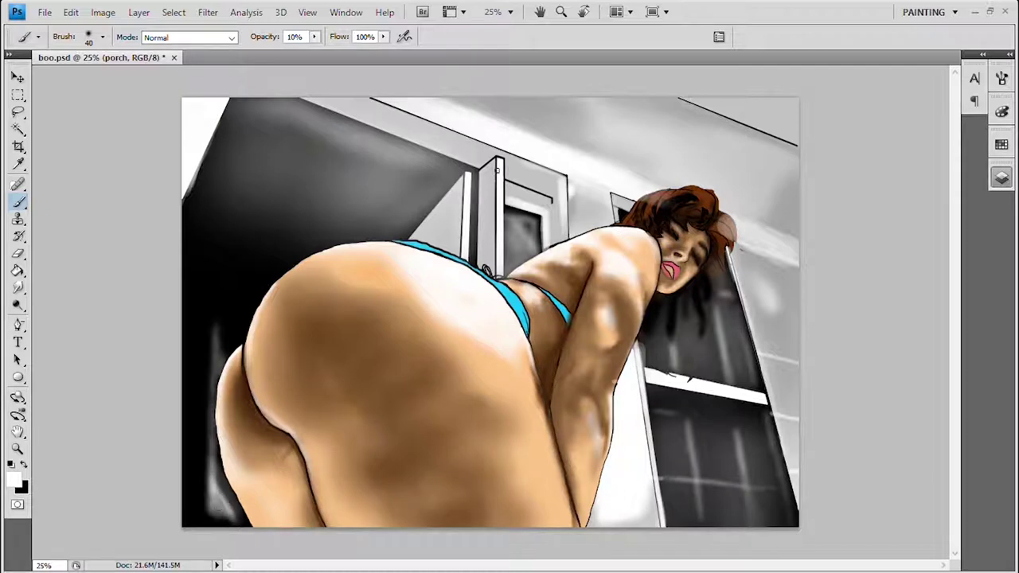
- Sample grey and softly shade the upper wall above the woman's head at 10% opacity
{"action": "left_click", "coordinate": [610, 136], "text": "alt"}
{"action": "key", "text": "bracketright"}
{"action": "key", "text": "bracketright"}
{"action": "key", "text": "bracketright"}
{"action": "key", "text": "bracketright"}
{"action": "key", "text": "bracketright"}
{"action": "key", "text": "bracketright"}
{"action": "key", "text": "bracketright"}
{"action": "key", "text": "bracketright"}
{"action": "key", "text": "bracketright"}
{"action": "mouse_move", "coordinate": [610, 136]}
{"action": "left_mouse_down"}
{"action": "mouse_move", "coordinate": [629, 157]}
{"action": "mouse_move", "coordinate": [543, 122]}
{"action": "mouse_move", "coordinate": [663, 157]}
{"action": "left_mouse_up"}
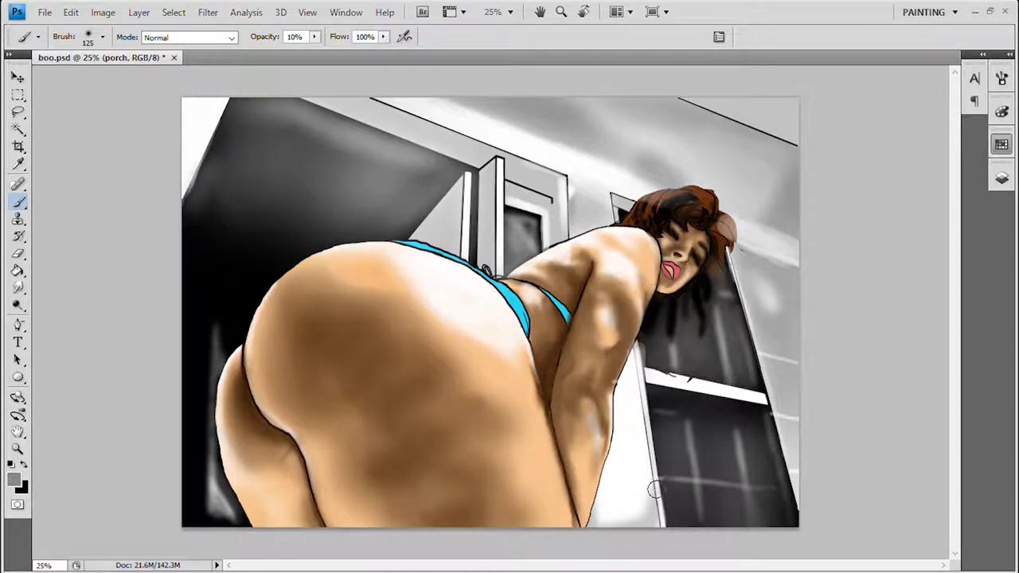
- Shade the lower white strip beside the arm and the wall's right edge with grey at 10% opacity
{"action": "left_click_drag", "start_coordinate": [655, 490], "coordinate": [605, 514]}
{"action": "key", "text": "bracketright"}
{"action": "key", "text": "bracketright"}
{"action": "key", "text": "bracketright"}
{"action": "key", "text": "bracketright"}
- Pick new grey tones and softly shade the small window pane and the upper wall at 10% opacity
{"action": "left_click", "coordinate": [933, 171], "text": "alt"}
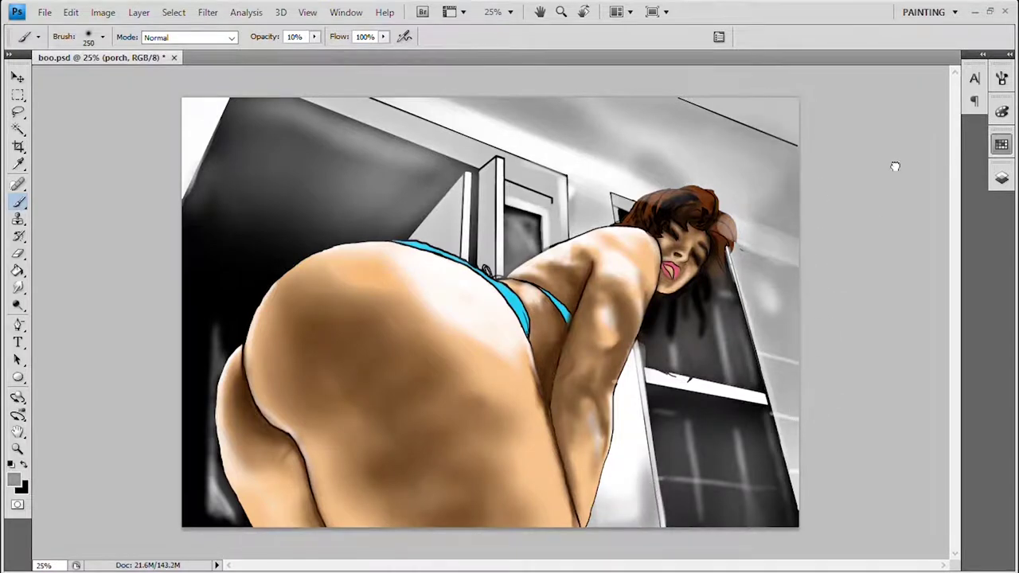
{"action": "key", "text": "bracketleft"}
{"action": "key", "text": "bracketleft"}
{"action": "key", "text": "bracketleft"}
{"action": "key", "text": "bracketleft"}
{"action": "key", "text": "bracketleft"}
{"action": "key", "text": "bracketleft"}
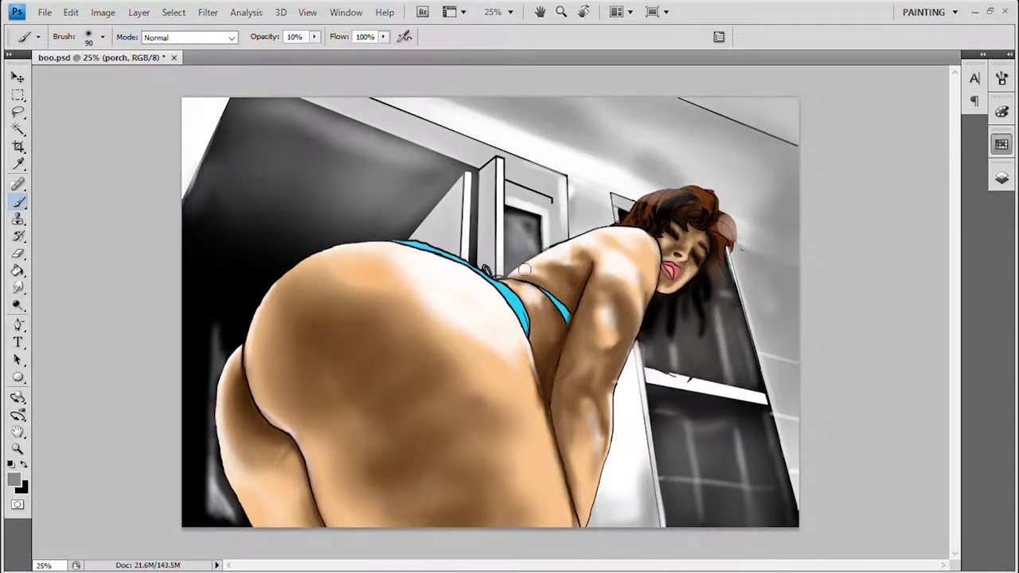
{"action": "left_click", "coordinate": [924, 163], "text": "alt"}
{"action": "key", "text": "bracketright"}
{"action": "key", "text": "bracketright"}
{"action": "key", "text": "bracketright"}
{"action": "key", "text": "bracketright"}
{"action": "key", "text": "bracketright"}
{"action": "mouse_move", "coordinate": [569, 103]}
{"action": "left_mouse_down"}
{"action": "mouse_move", "coordinate": [769, 200]}
{"action": "mouse_move", "coordinate": [814, 255]}
{"action": "left_mouse_up"}
- Darken the ceiling edge, door frame and upper right corner with soft grey, and tint the small window pane teal
{"action": "left_click", "coordinate": [155, 263], "text": "alt"}
{"action": "key", "text": "bracketleft"}
{"action": "key", "text": "bracketleft"}
{"action": "key", "text": "bracketleft"}
{"action": "key", "text": "bracketleft"}
{"action": "key", "text": "bracketleft"}
{"action": "key", "text": "bracketleft"}
{"action": "key", "text": "bracketleft"}
{"action": "mouse_move", "coordinate": [461, 102]}
{"action": "left_mouse_down"}
{"action": "mouse_move", "coordinate": [522, 125]}
{"action": "mouse_move", "coordinate": [514, 102]}
{"action": "left_mouse_up"}
{"action": "mouse_move", "coordinate": [557, 192]}
{"action": "left_mouse_down"}
{"action": "mouse_move", "coordinate": [526, 171]}
{"action": "mouse_move", "coordinate": [335, 111]}
{"action": "left_mouse_up"}
{"action": "key", "text": "bracketright"}
{"action": "left_click_drag", "start_coordinate": [817, 148], "coordinate": [701, 111]}
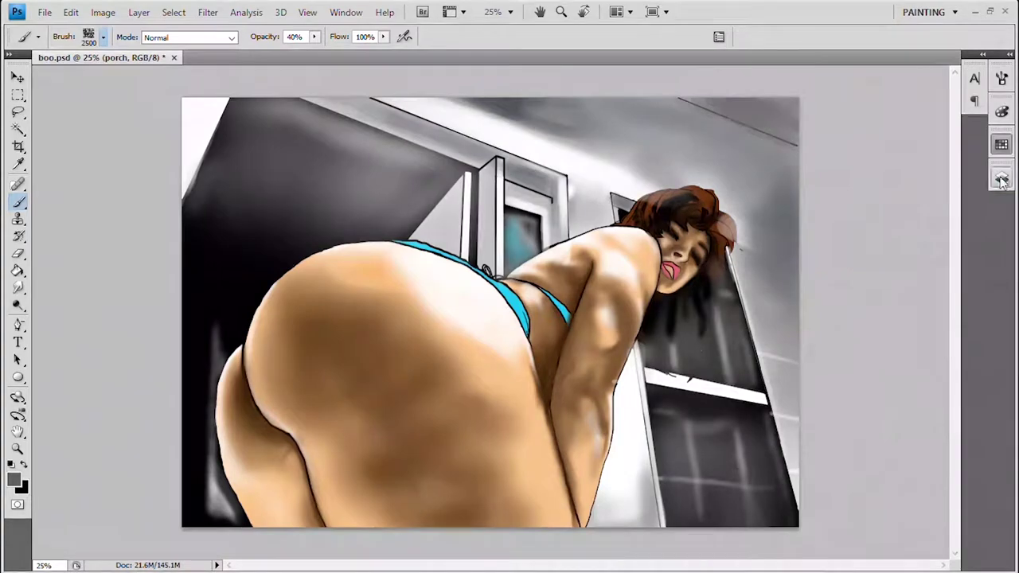
- Lasso the triangular upper right corner, texture it dark grey with a 700 px brush at 40% opacity, and merge the layer down
{"action": "key", "text": "alt+bracketright"}
{"action": "key", "text": "l"}
{"action": "left_click_drag", "start_coordinate": [774, 89], "coordinate": [803, 152]}
{"action": "key", "text": "alt+bracketleft"}
{"action": "key", "text": "b"}
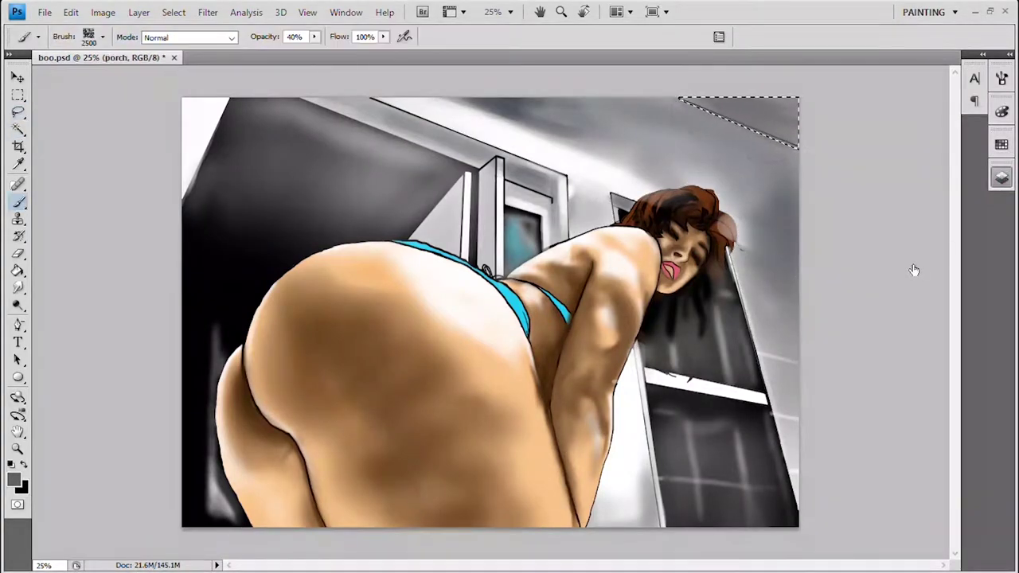
{"action": "left_click_drag", "start_coordinate": [956, 192], "coordinate": [807, 220]}
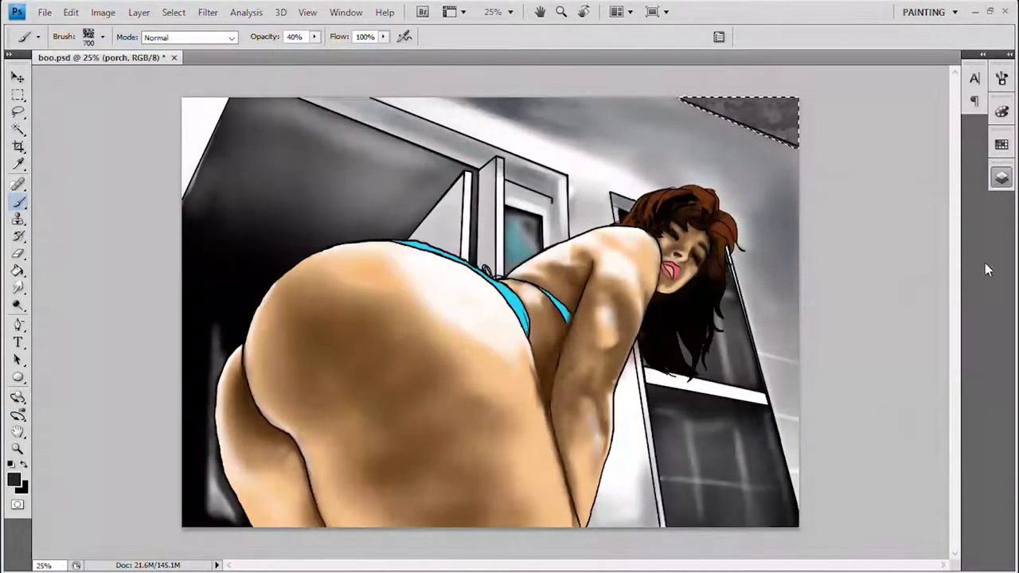
{"action": "key", "text": "ctrl+e"}
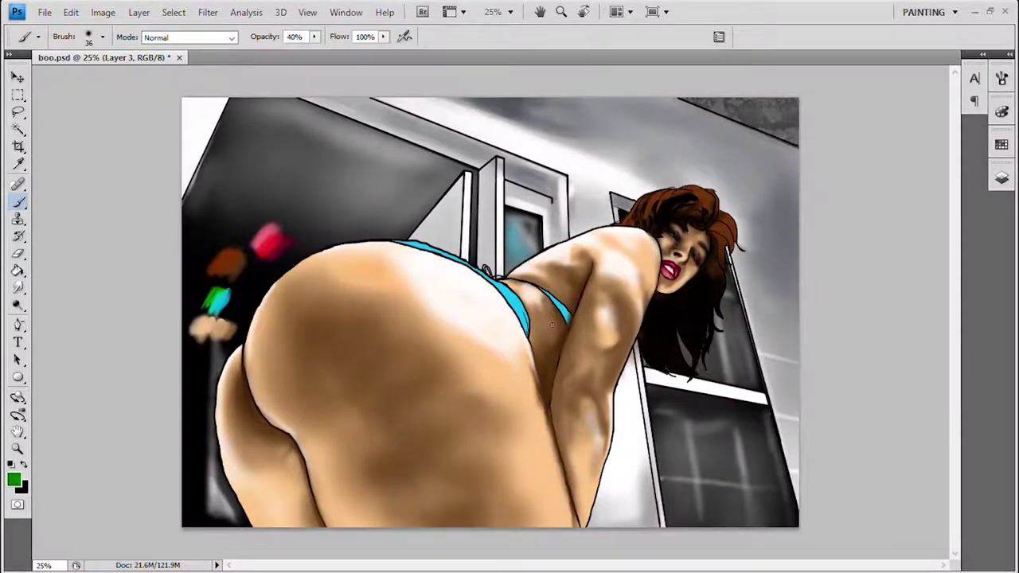
- Shade the bikini blue on a new layer with a soft 35 px brush at 20% opacity
{"action": "scroll", "coordinate": [551, 324], "scroll_direction": "up", "scroll_amount": 1}
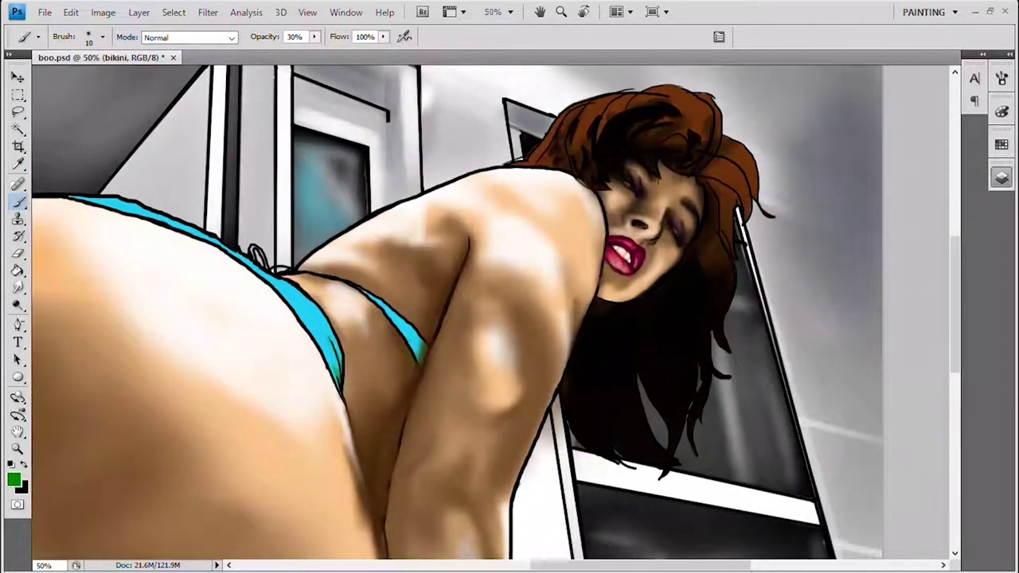
{"action": "key", "text": "ctrl+shift+alt+n"}
{"action": "key", "text": "2"}
{"action": "key", "text": "bracketright"}
{"action": "key", "text": "bracketright"}
{"action": "left_click_drag", "start_coordinate": [344, 362], "coordinate": [342, 382]}
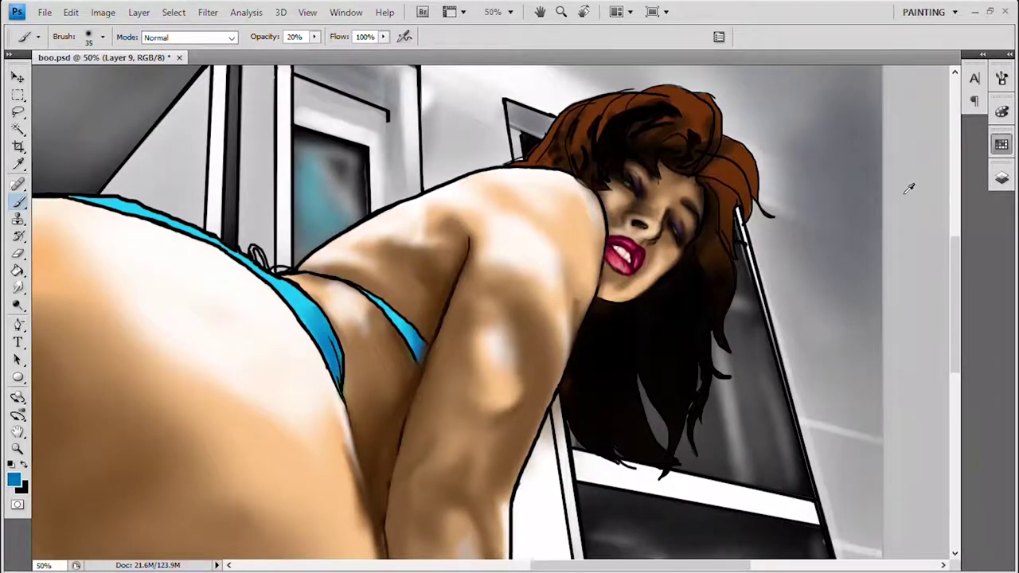
- Add light cyan highlights to the bikini straps and bottom at 20% opacity
{"action": "left_click", "coordinate": [133, 220], "text": "alt"}
{"action": "left_click", "coordinate": [391, 344], "text": "alt"}
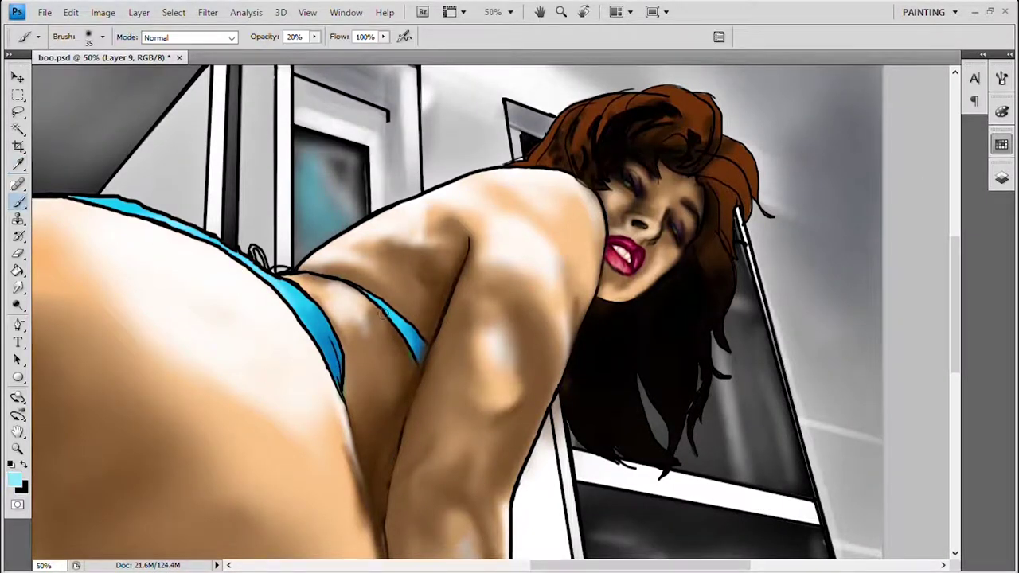
{"action": "mouse_move", "coordinate": [310, 353]}
{"action": "left_mouse_down"}
{"action": "mouse_move", "coordinate": [318, 326]}
{"action": "mouse_move", "coordinate": [328, 342]}
{"action": "left_mouse_up"}
{"action": "key", "text": "ctrl+minus"}
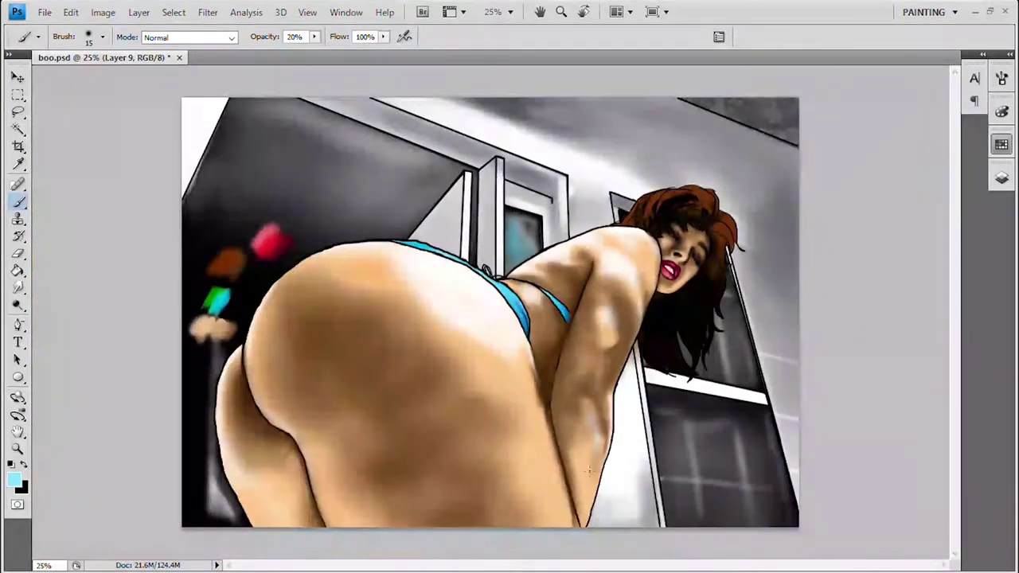
- Glaze the hair, face and lower body edges with light cyan on a new layer, using a large soft brush at 10% opacity
{"action": "key", "text": "ctrl+shift+alt+n"}
{"action": "key", "text": "bracketright"}
{"action": "key", "text": "bracketright"}
{"action": "key", "text": "bracketright"}
{"action": "key", "text": "bracketright"}
{"action": "key", "text": "bracketright"}
{"action": "key", "text": "bracketright"}
{"action": "key", "text": "bracketright"}
{"action": "key", "text": "bracketright"}
{"action": "key", "text": "bracketright"}
{"action": "key", "text": "bracketright"}
{"action": "key", "text": "bracketright"}
{"action": "key", "text": "bracketright"}
{"action": "key", "text": "bracketright"}
{"action": "key", "text": "bracketright"}
{"action": "key", "text": "bracketright"}
{"action": "key", "text": "bracketright"}
{"action": "key", "text": "bracketright"}
{"action": "key", "text": "1"}
{"action": "mouse_move", "coordinate": [342, 528]}
{"action": "left_mouse_down"}
{"action": "mouse_move", "coordinate": [340, 452]}
{"action": "mouse_move", "coordinate": [593, 438]}
{"action": "mouse_move", "coordinate": [579, 500]}
{"action": "left_mouse_up"}
{"action": "key", "text": "bracketleft"}
{"action": "key", "text": "bracketleft"}
{"action": "key", "text": "bracketleft"}
{"action": "key", "text": "bracketleft"}
- Soften the cyan glaze around the face and body with a 400 px eraser at 20% opacity
{"action": "key", "text": "e"}
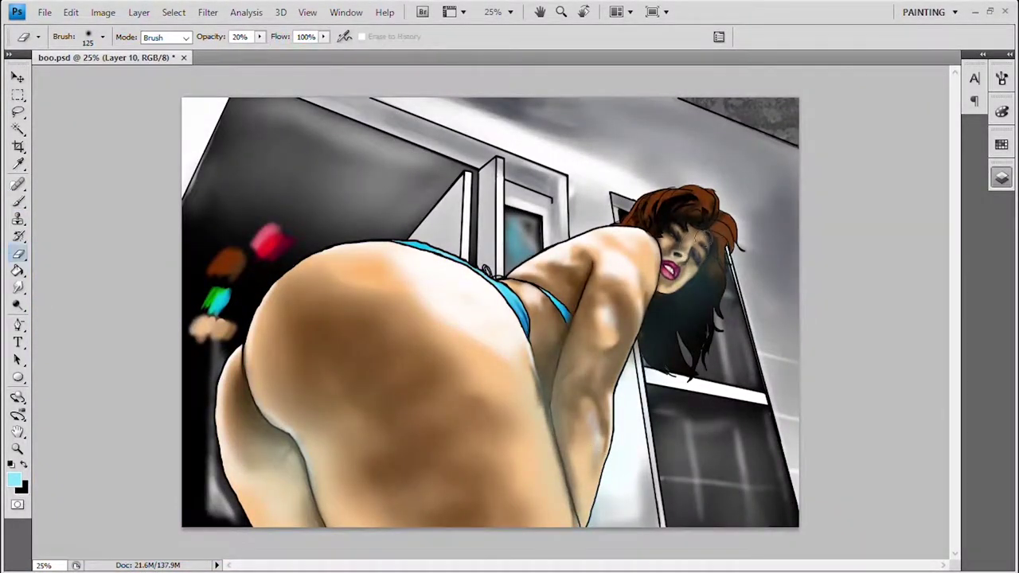
{"action": "key", "text": "bracketright"}
{"action": "key", "text": "bracketright"}
{"action": "key", "text": "bracketright"}
{"action": "key", "text": "bracketright"}
{"action": "key", "text": "bracketright"}
{"action": "key", "text": "bracketright"}
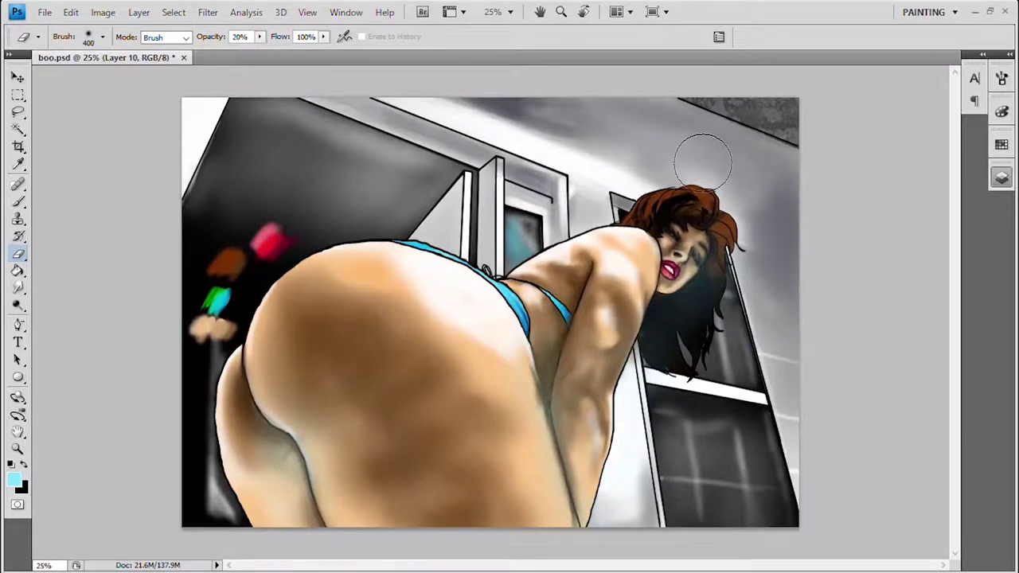
{"action": "left_click", "coordinate": [668, 164]}
- Tint the dark background wall faintly cyan with a soft 500 px brush at 10% opacity
{"action": "key", "text": "b"}
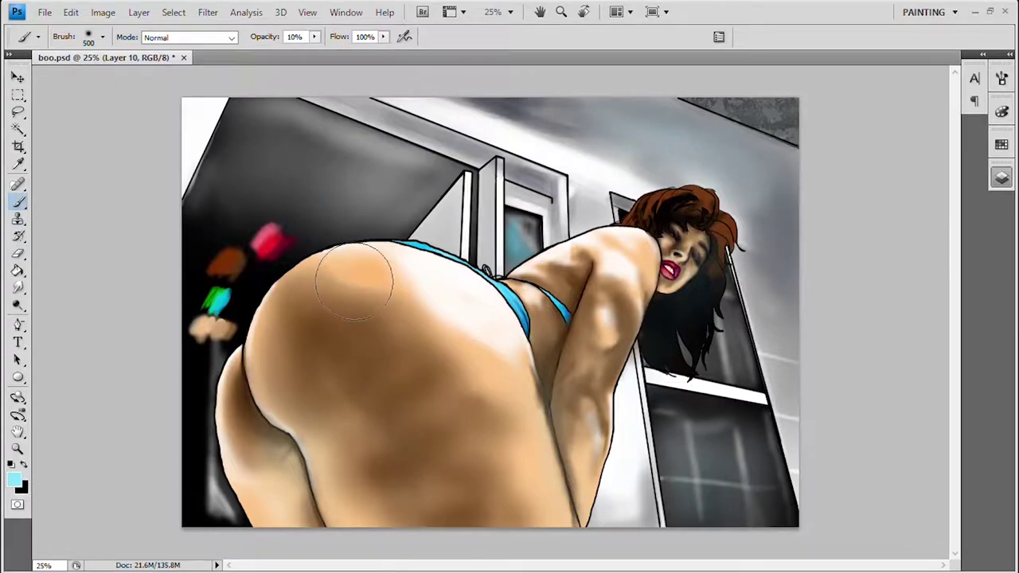
{"action": "left_click_drag", "start_coordinate": [350, 215], "coordinate": [239, 199]}
{"action": "key", "text": "bracketleft"}
{"action": "key", "text": "bracketleft"}
{"action": "key", "text": "bracketleft"}
{"action": "key", "text": "bracketleft"}
{"action": "key", "text": "bracketleft"}
{"action": "key", "text": "bracketleft"}
{"action": "key", "text": "bracketleft"}
{"action": "key", "text": "bracketleft"}
{"action": "key", "text": "bracketleft"}
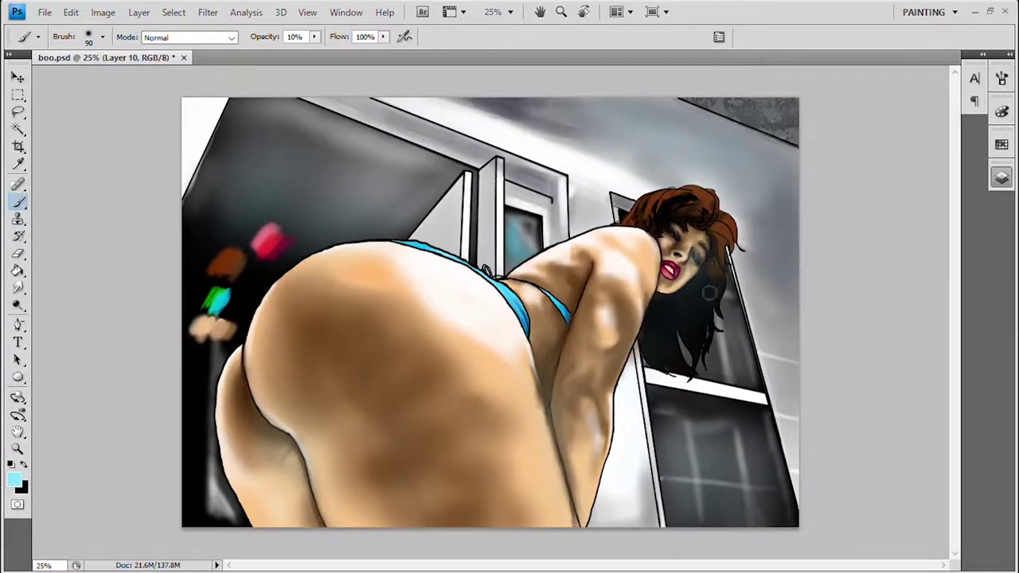
- Paint soft white highlights along the front crown of the hair with a hard 20 px brush at 10% opacity
{"action": "scroll", "coordinate": [640, 331], "scroll_direction": "up", "scroll_amount": 2}
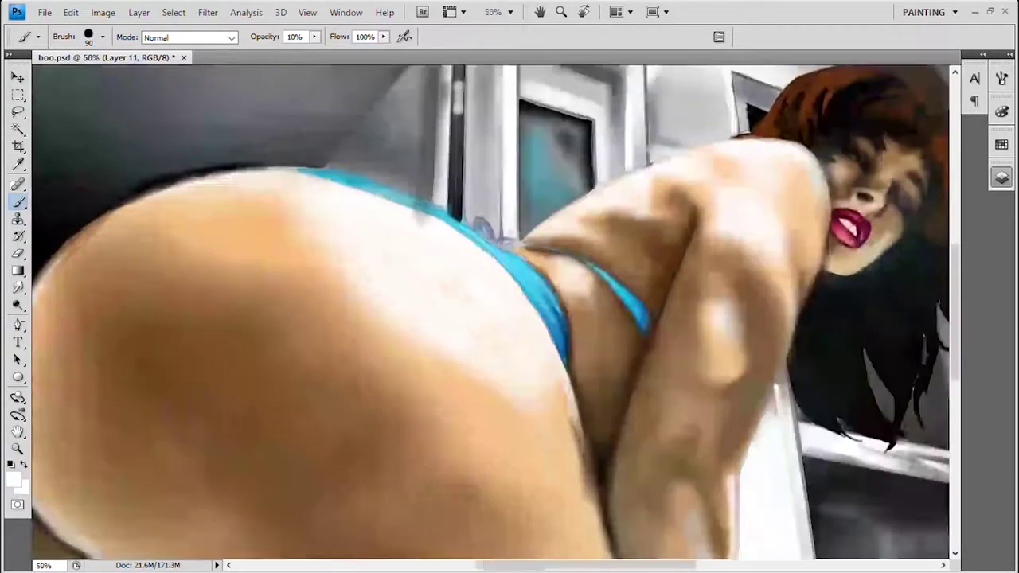
{"action": "key", "text": "e"}
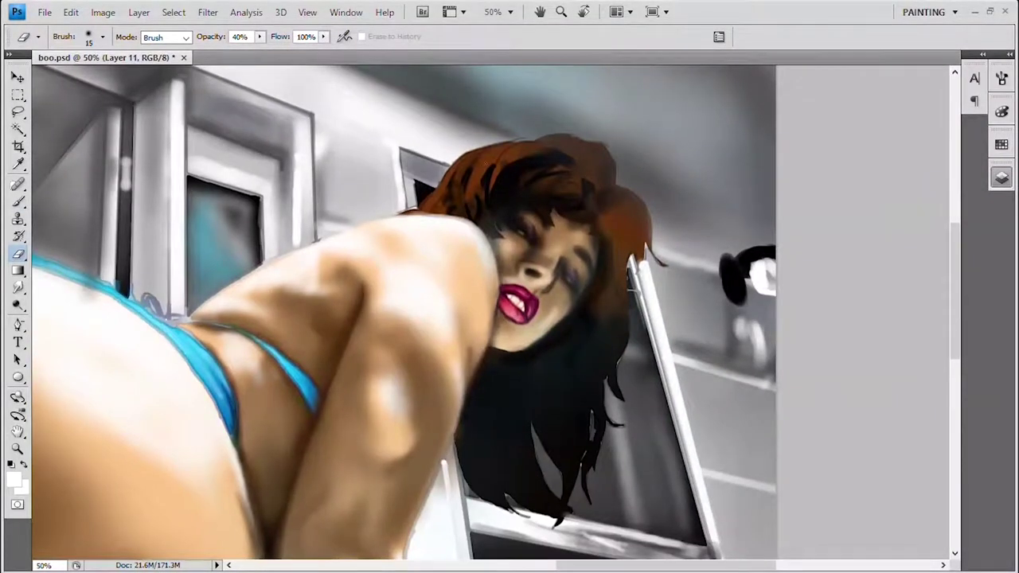
{"action": "key", "text": "b"}
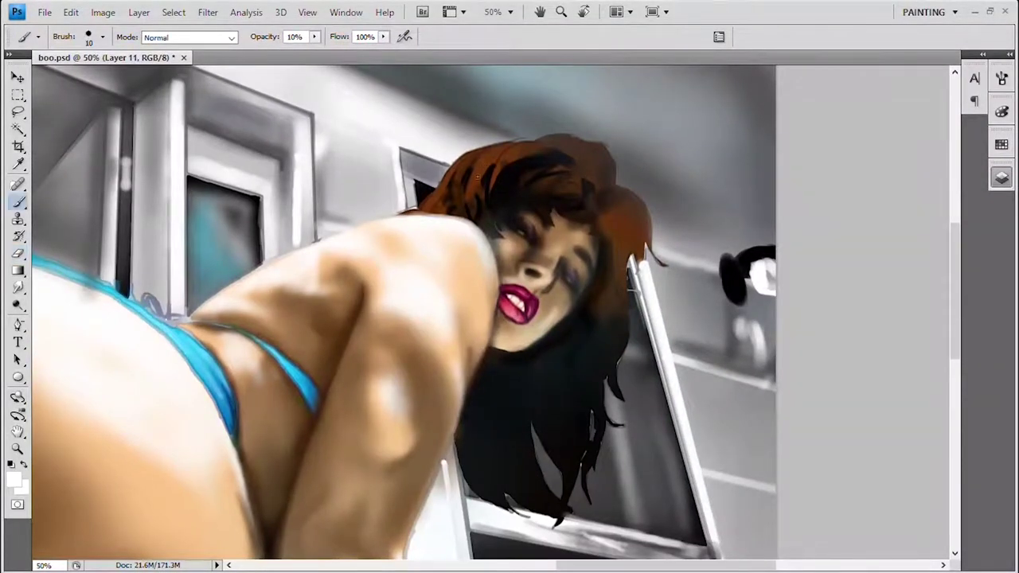
{"action": "key", "text": "bracketright"}
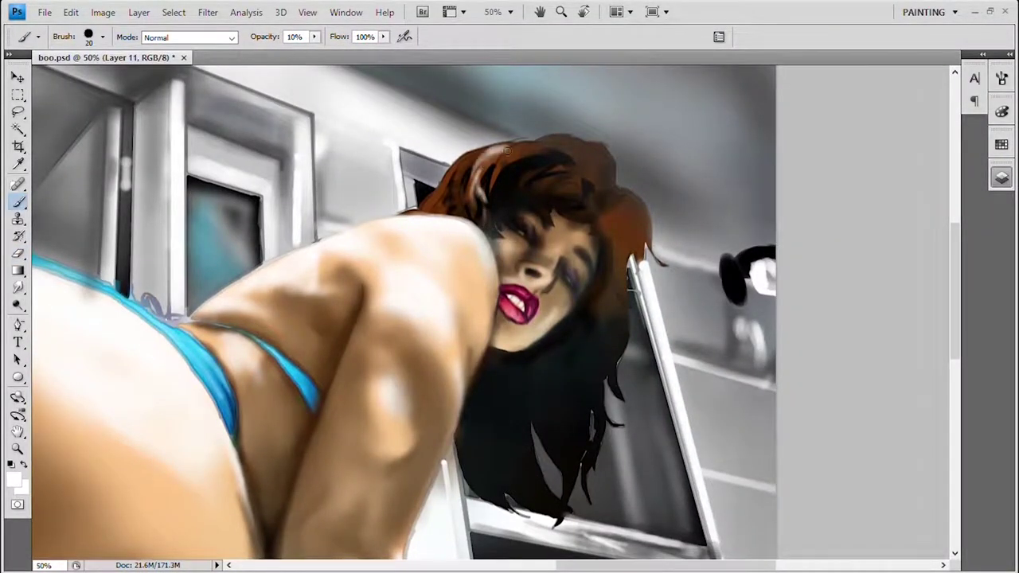
{"action": "mouse_move", "coordinate": [495, 160]}
{"action": "left_mouse_down"}
{"action": "mouse_move", "coordinate": [507, 204]}
{"action": "mouse_move", "coordinate": [547, 148]}
{"action": "left_mouse_up"}
{"action": "key", "text": "bracketright"}
- Brighten the strands above the shoulder and across the top of the head in white at 30% opacity, with brushes up to 25 px
{"action": "key", "text": "5"}
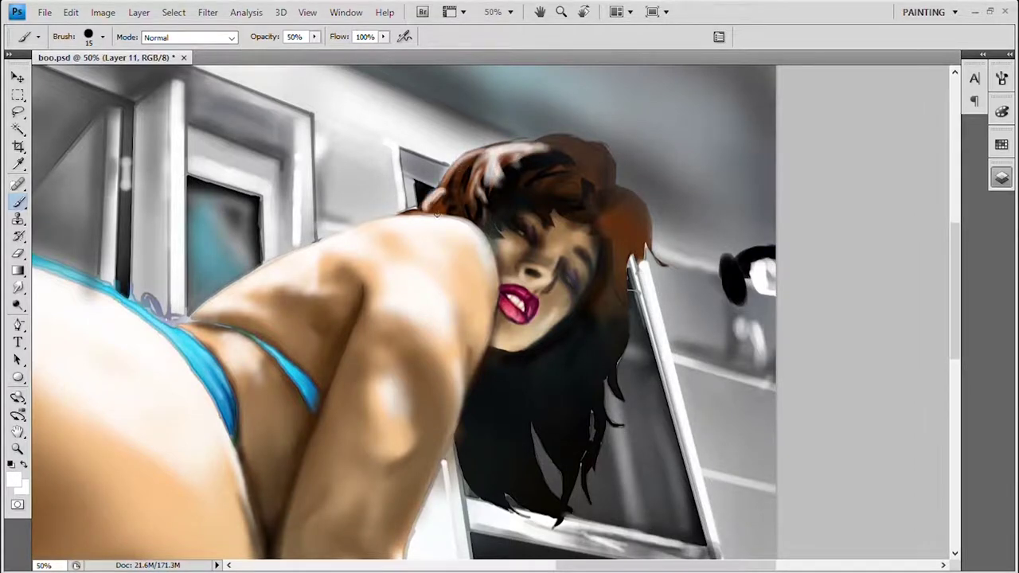
{"action": "key", "text": "3"}
{"action": "left_click_drag", "start_coordinate": [472, 181], "coordinate": [456, 153]}
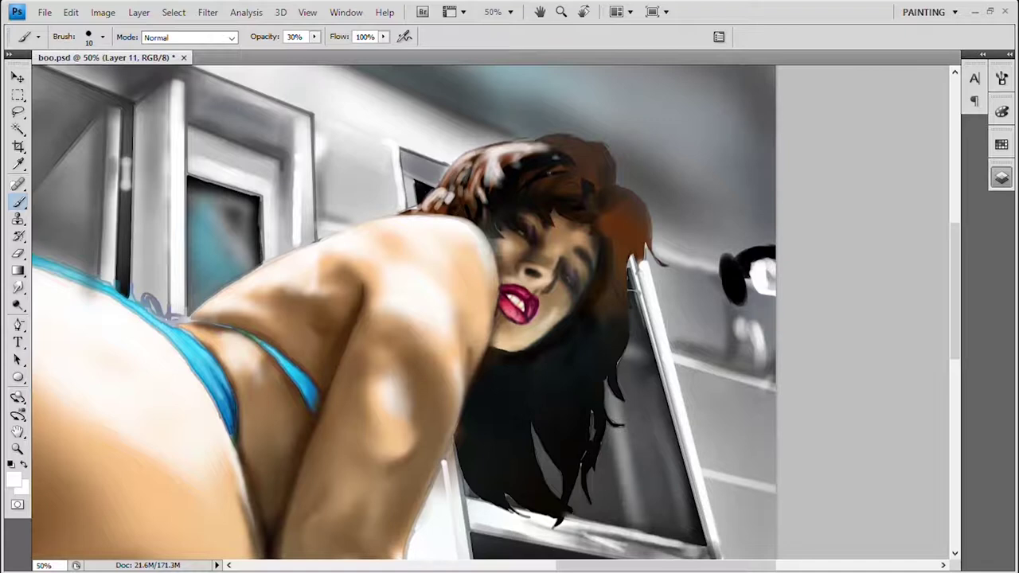
{"action": "key", "text": "bracketright"}
{"action": "key", "text": "bracketright"}
{"action": "key", "text": "bracketright"}
{"action": "mouse_move", "coordinate": [572, 140]}
{"action": "left_mouse_down"}
{"action": "mouse_move", "coordinate": [476, 156]}
{"action": "mouse_move", "coordinate": [503, 175]}
{"action": "left_mouse_up"}
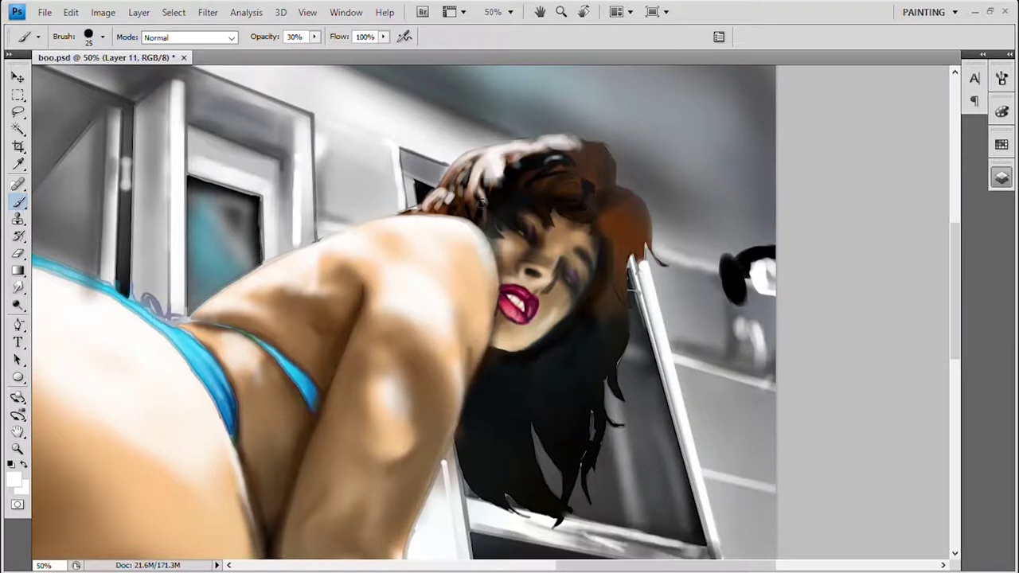
{"action": "mouse_move", "coordinate": [604, 188]}
{"action": "left_mouse_down"}
{"action": "mouse_move", "coordinate": [581, 152]}
{"action": "mouse_move", "coordinate": [610, 172]}
{"action": "left_mouse_up"}
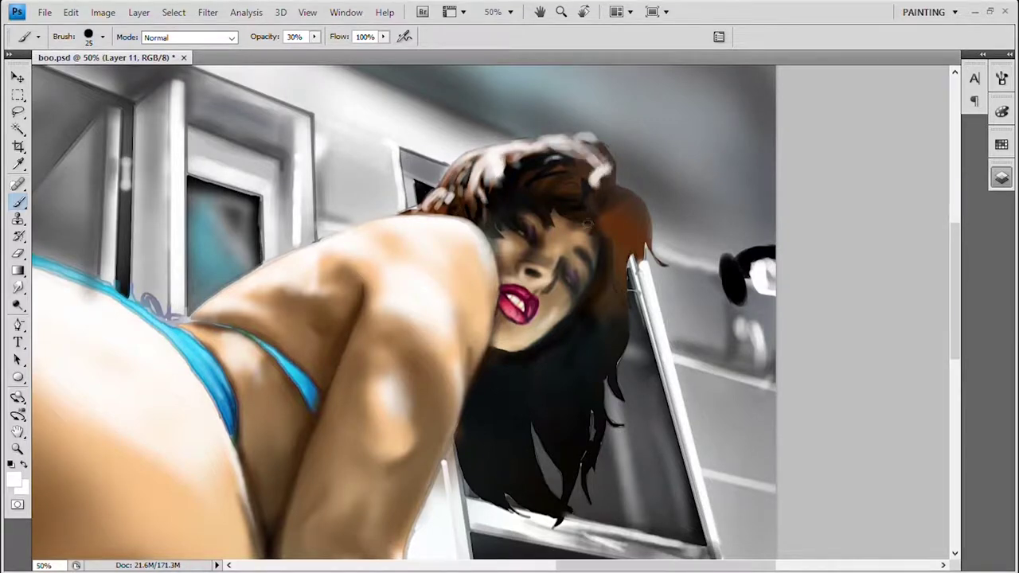
- Add fine white highlight strands to the curls above and beside the forehead with a small brush
{"action": "key", "text": "bracketleft"}
{"action": "key", "text": "bracketleft"}
{"action": "key", "text": "bracketleft"}
{"action": "key", "text": "bracketleft"}
{"action": "key", "text": "bracketleft"}
{"action": "key", "text": "bracketleft"}
{"action": "key", "text": "bracketleft"}
{"action": "key", "text": "bracketleft"}
{"action": "mouse_move", "coordinate": [631, 241]}
{"action": "left_mouse_down"}
{"action": "mouse_move", "coordinate": [650, 211]}
{"action": "mouse_move", "coordinate": [619, 175]}
{"action": "mouse_move", "coordinate": [626, 166]}
{"action": "left_mouse_up"}
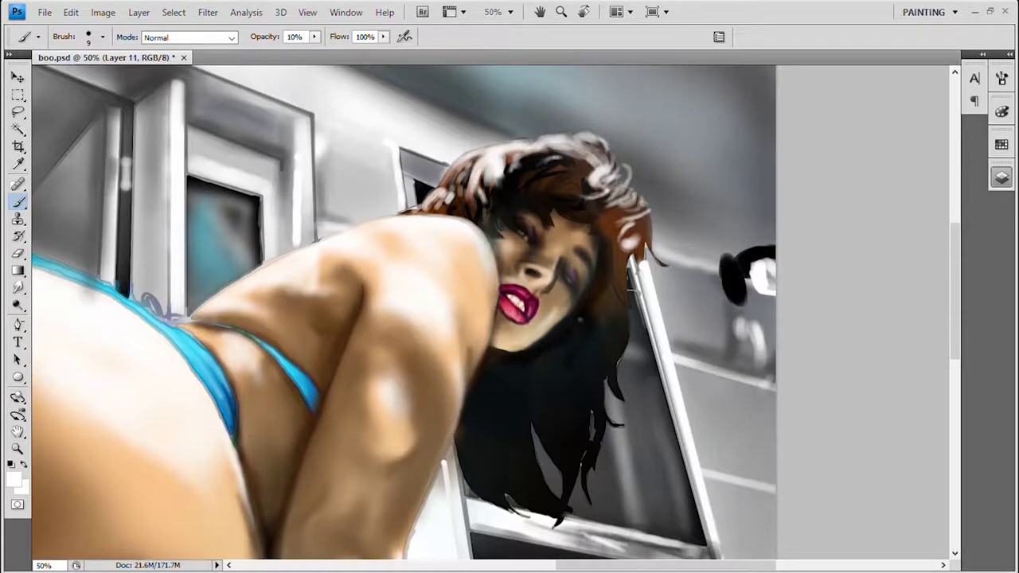
- Sample a brown and paint thin strands into the fringe with a 10 px brush at 10% opacity
{"action": "left_click", "coordinate": [533, 207], "text": "alt"}
{"action": "key", "text": "bracketright"}
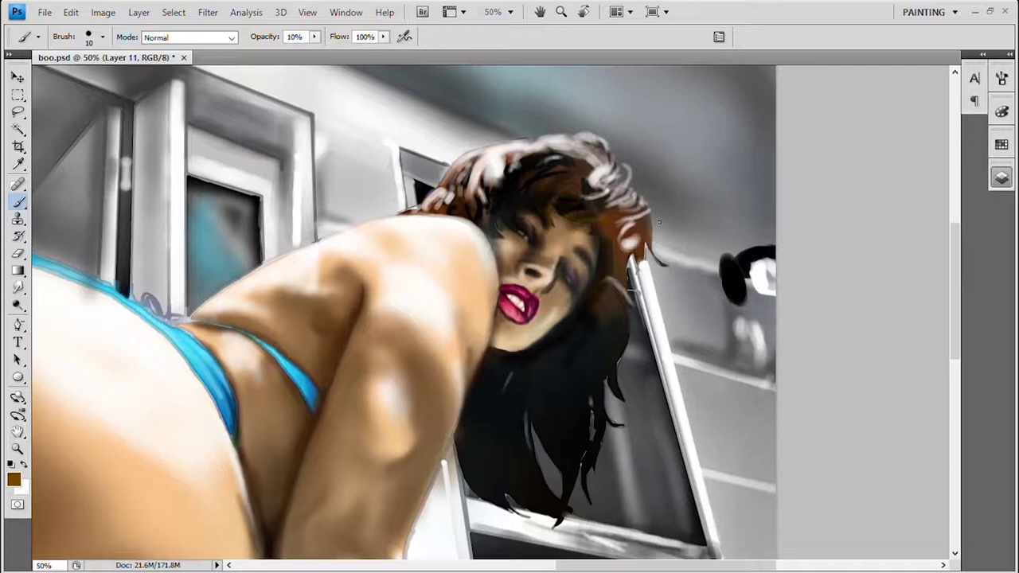
{"action": "key", "text": "bracketright"}
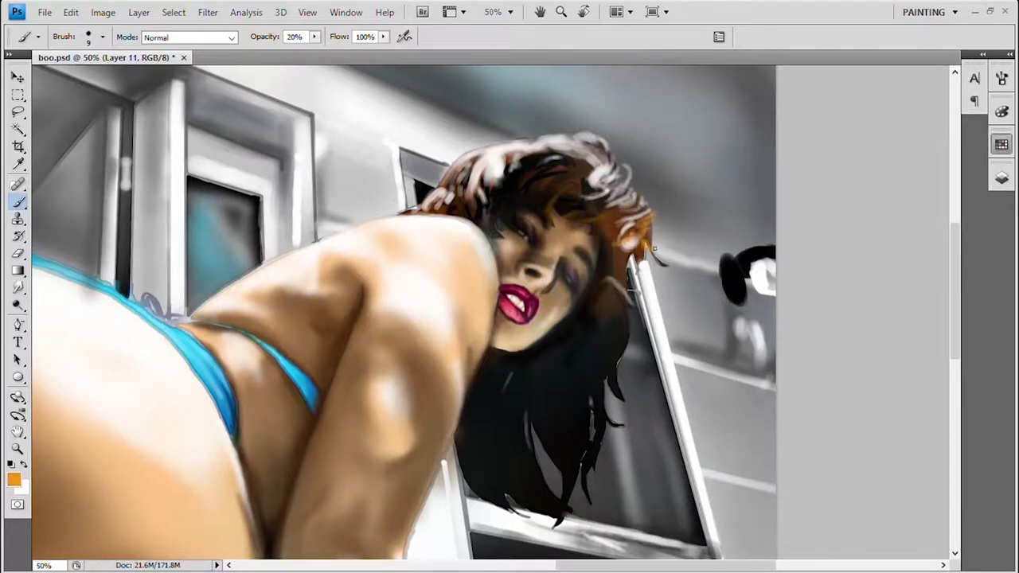
- Glaze the outer curls beside the forehead with orange, using a soft 50 px brush at 10% opacity
{"action": "key", "text": "bracketright"}
{"action": "key", "text": "bracketright"}
{"action": "key", "text": "bracketright"}
{"action": "key", "text": "bracketright"}
{"action": "key", "text": "bracketright"}
{"action": "left_click_drag", "start_coordinate": [595, 211], "coordinate": [641, 201]}
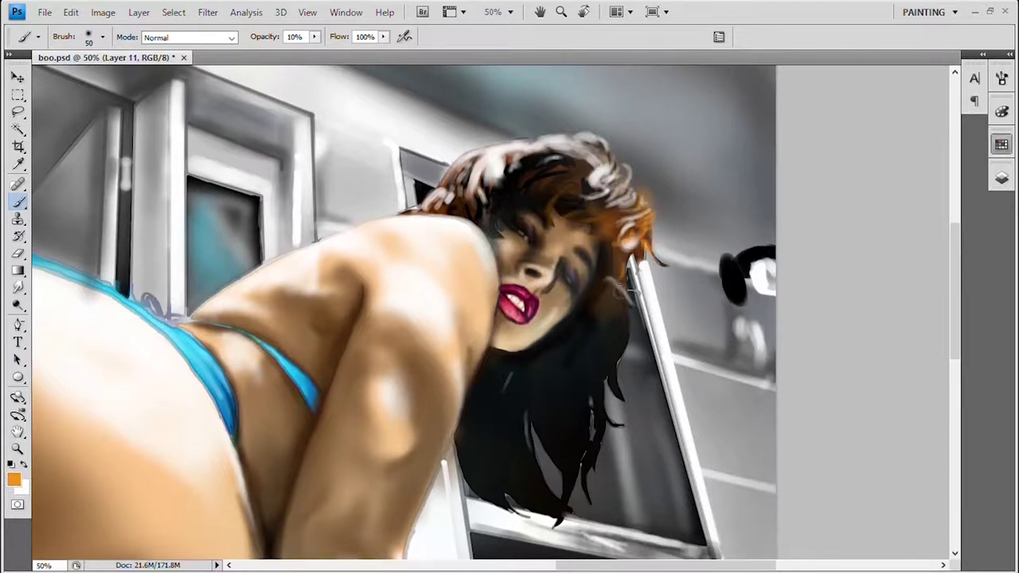
- Warm the black lower hair with a sampled brown, painting long strands with a soft brush at 23% opacity
{"action": "key", "text": "2"}
{"action": "key", "text": "3"}
{"action": "key", "text": "bracketright"}
{"action": "key", "text": "bracketright"}
{"action": "left_click", "coordinate": [465, 451], "text": "alt"}
{"action": "mouse_move", "coordinate": [466, 452]}
{"action": "left_mouse_down"}
{"action": "mouse_move", "coordinate": [471, 490]}
{"action": "mouse_move", "coordinate": [517, 517]}
{"action": "mouse_move", "coordinate": [559, 468]}
{"action": "mouse_move", "coordinate": [539, 434]}
{"action": "mouse_move", "coordinate": [585, 434]}
{"action": "mouse_move", "coordinate": [649, 231]}
{"action": "left_mouse_up"}
{"action": "key", "text": "bracketright"}
{"action": "key", "text": "bracketright"}
{"action": "key", "text": "bracketleft"}
{"action": "key", "text": "bracketleft"}
{"action": "key", "text": "bracketleft"}
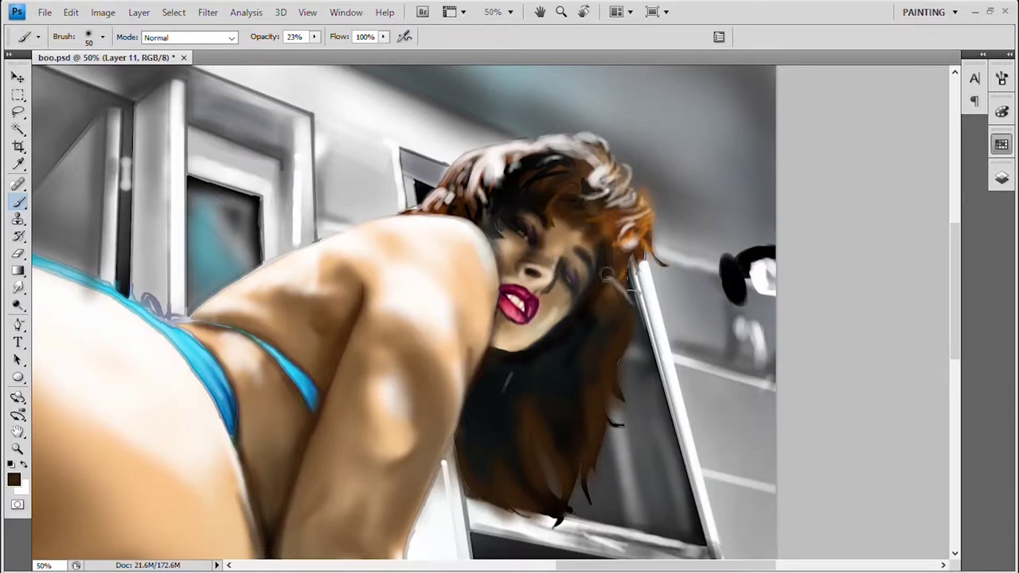
- Blend brown over the hair's lower tips, and sample a very dark brown for fine strands with a smaller brush
{"action": "left_click_drag", "start_coordinate": [582, 519], "coordinate": [491, 500]}
{"action": "left_click", "coordinate": [515, 435], "text": "alt"}
{"action": "key", "text": "bracketleft"}
{"action": "key", "text": "bracketleft"}
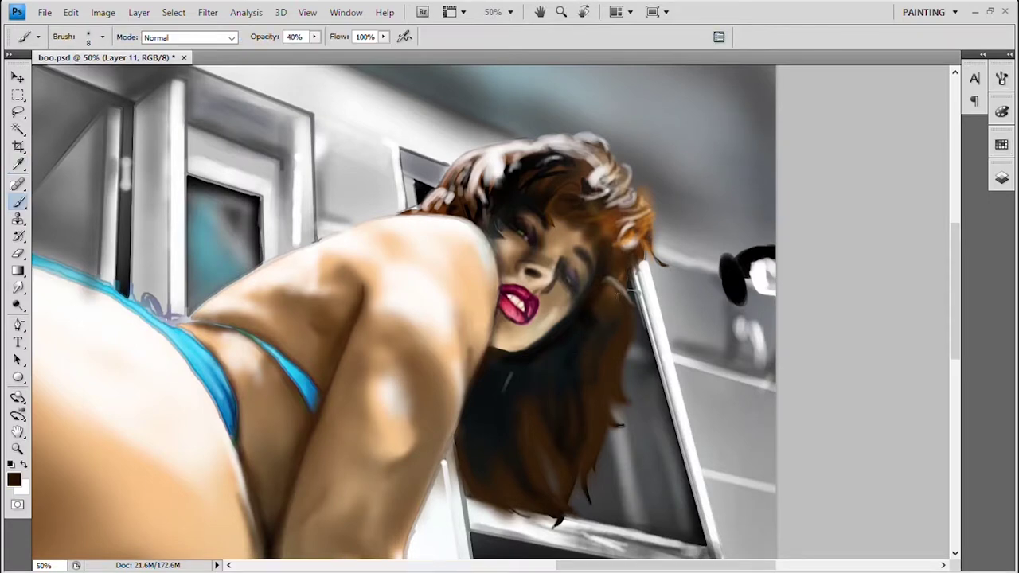